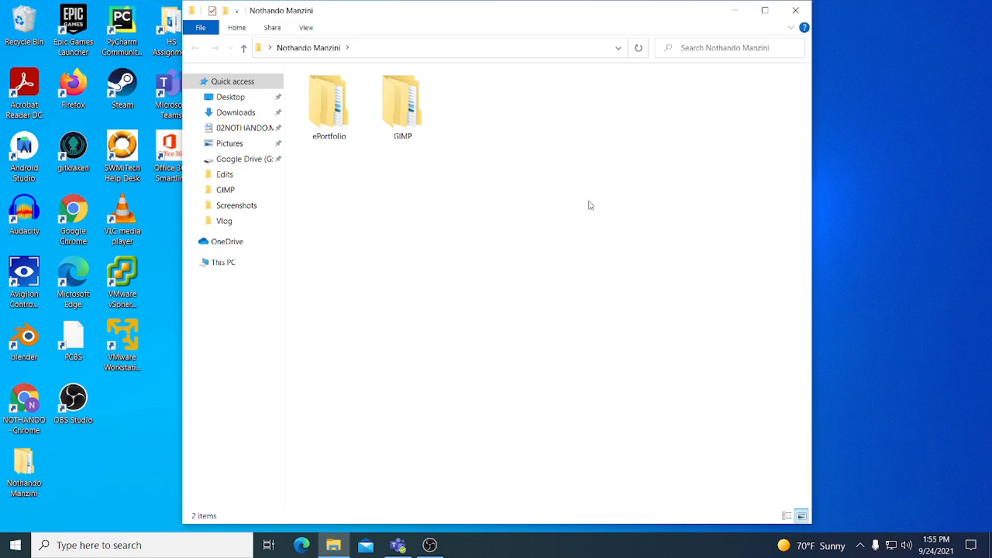
Step: Open the Rey folder inside the Sprites folder of the GIMP Star Wars Collage project
left_click(389, 106)
double_click(390, 106)
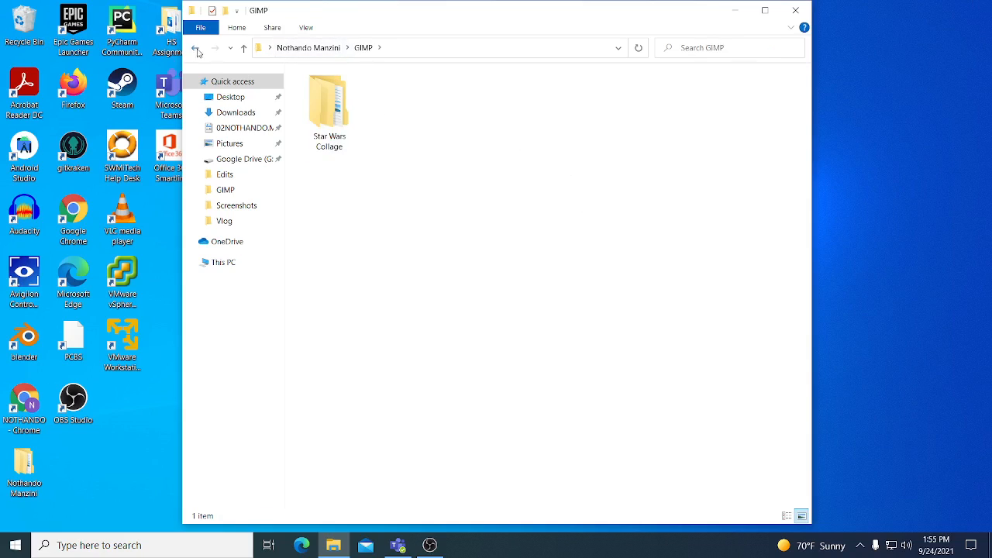
left_click(196, 48)
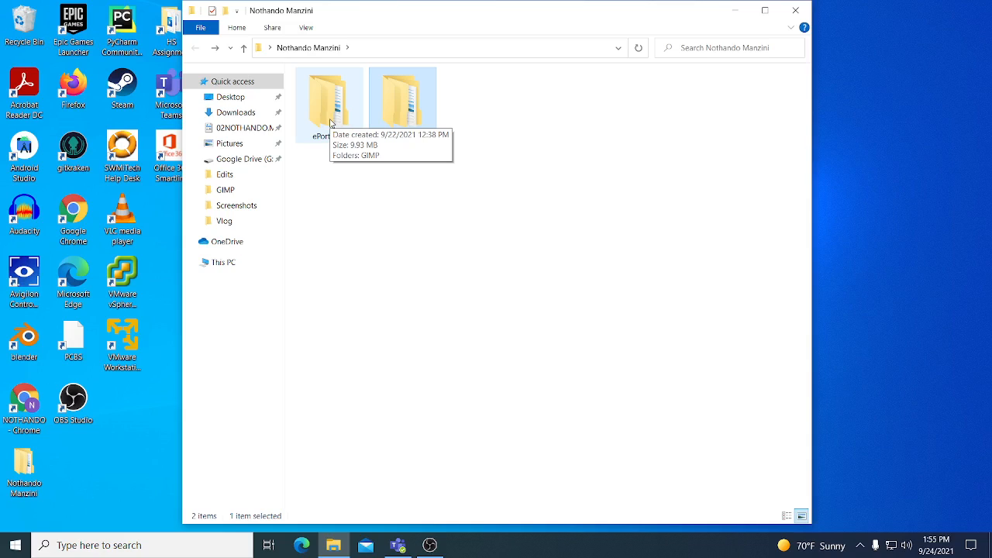
double_click(390, 98)
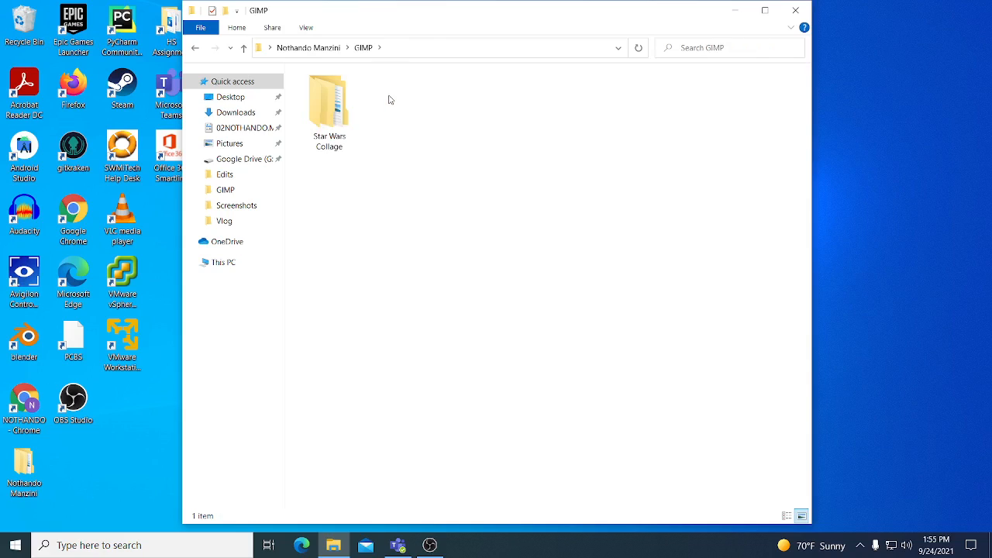
double_click(328, 115)
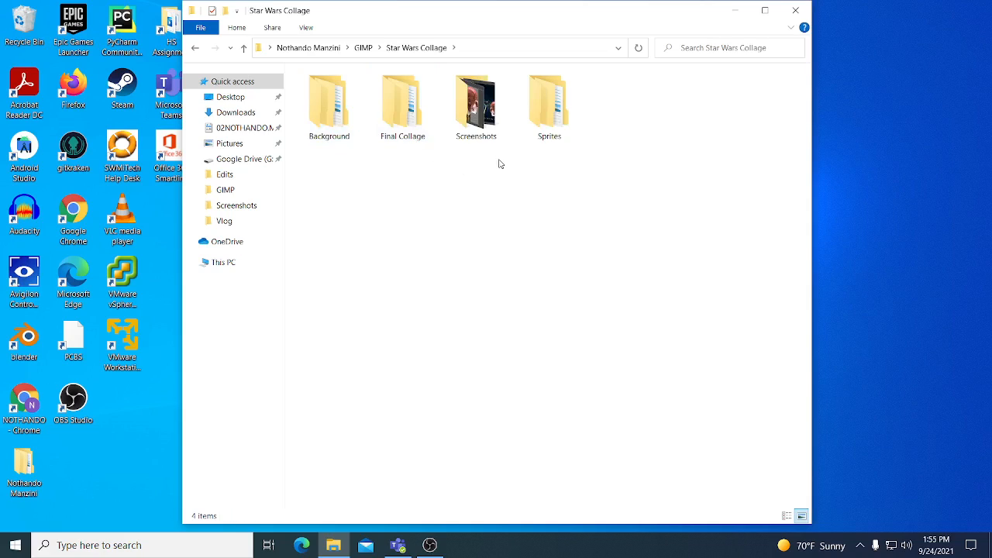
double_click(538, 120)
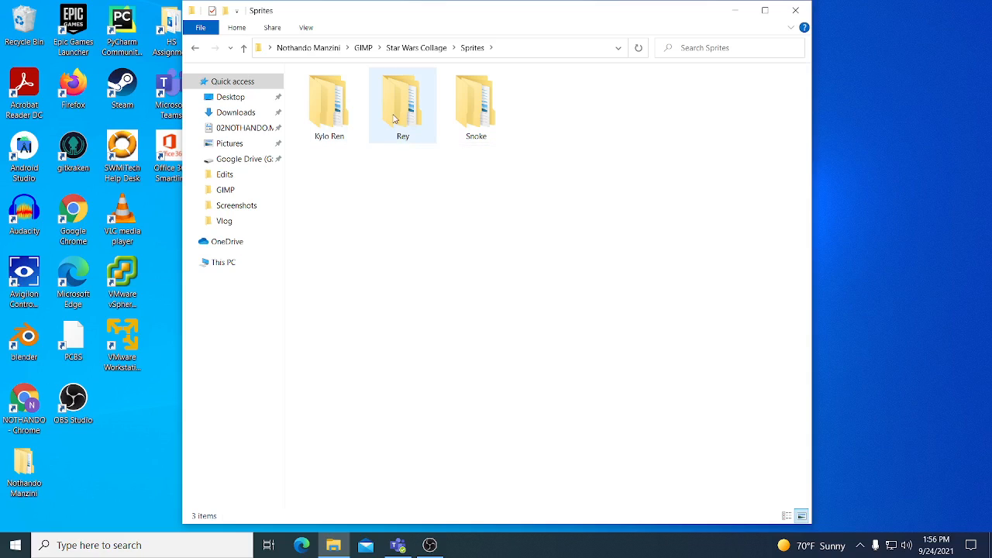
double_click(394, 117)
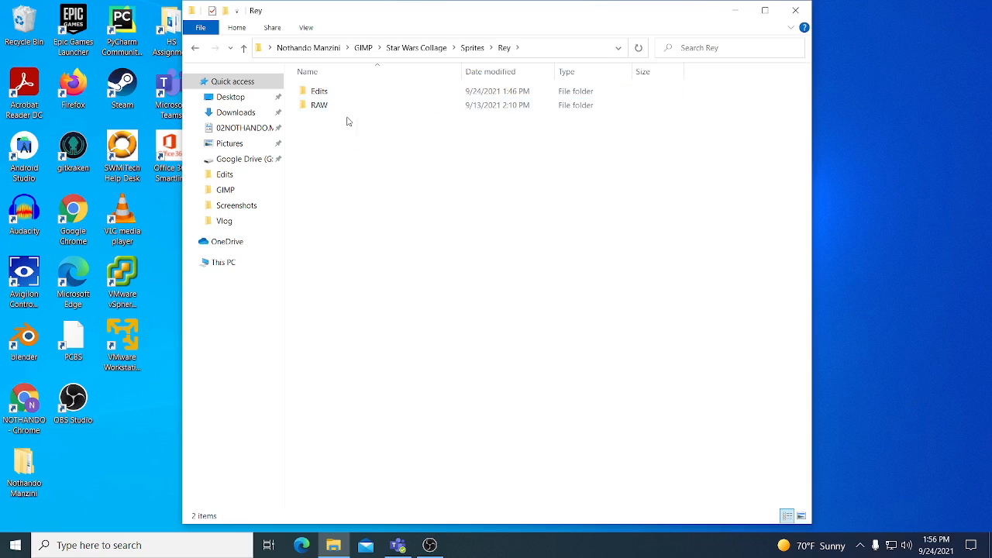
Step: View the original Rey picture in the RAW folder and close the viewer
left_click(341, 107)
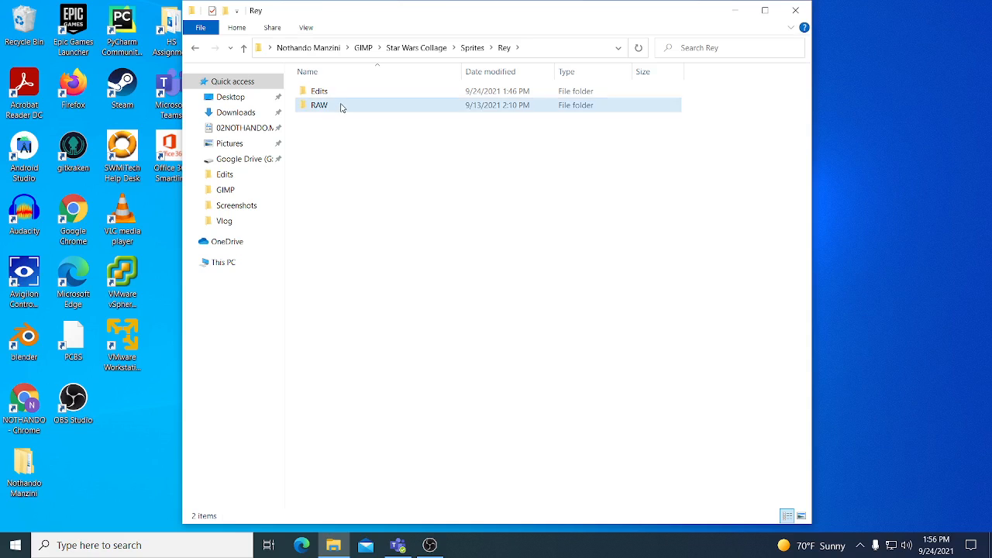
double_click(341, 107)
double_click(340, 103)
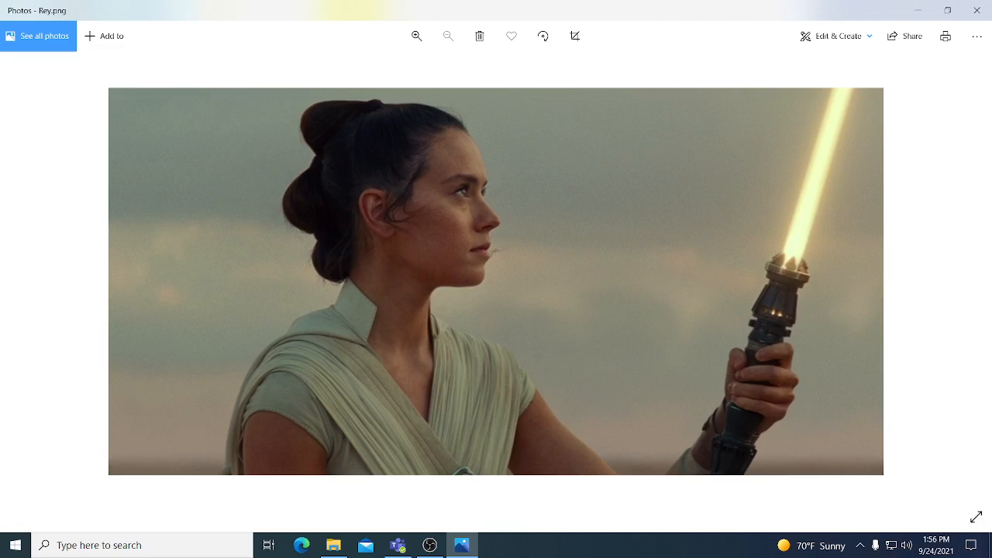
left_click(977, 10)
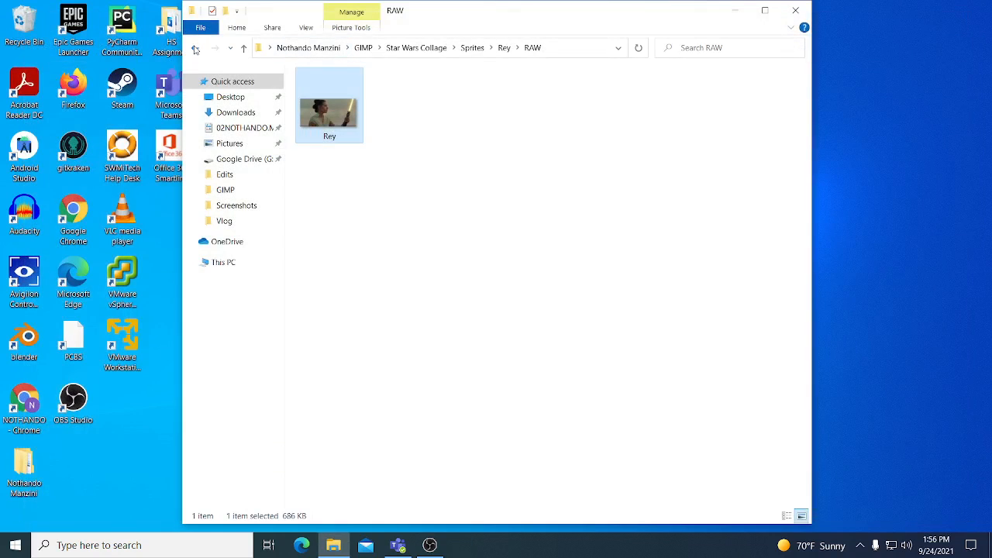
Step: Go to the Edits folder of the Rey sprite and preview its PNG copy of the Rey picture
left_click(196, 49)
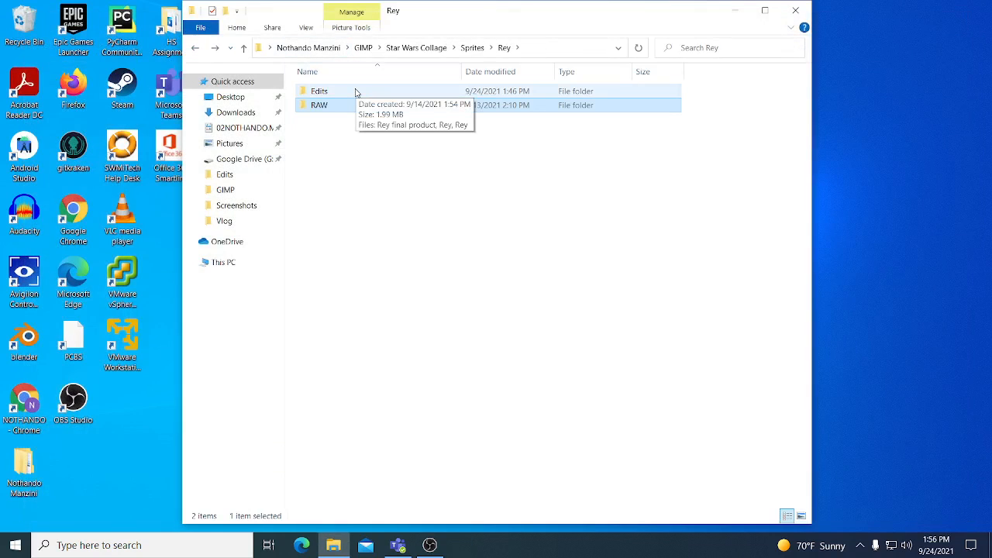
double_click(356, 93)
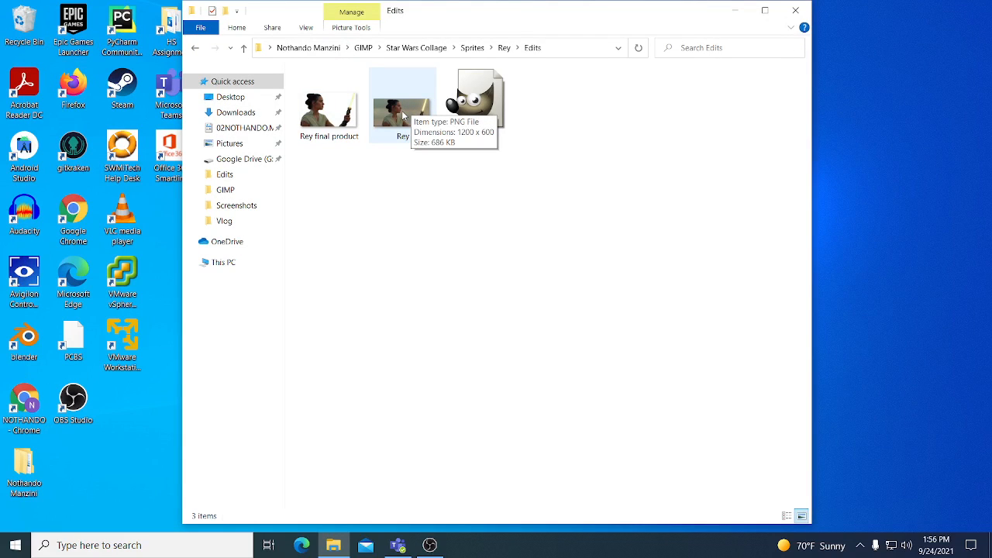
double_click(403, 115)
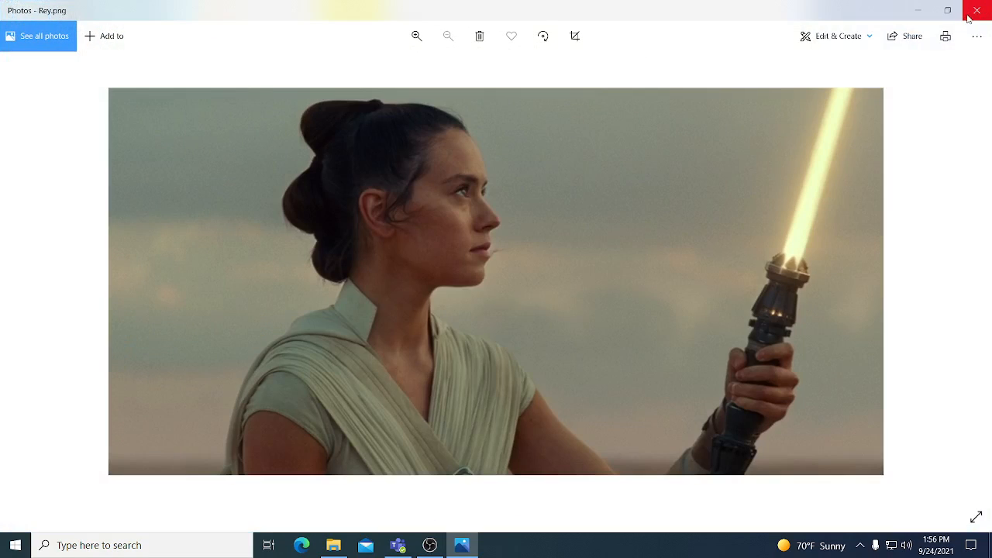
left_click(976, 11)
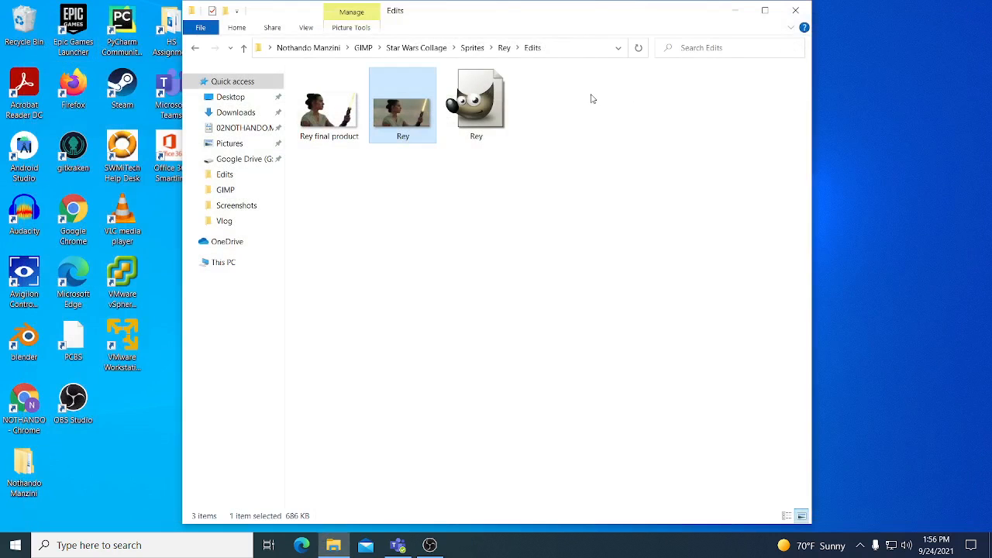
Step: Open the Rey PNG from the Edits folder in GIMP, converting it to the built-in sRGB color profile
right_click(398, 116)
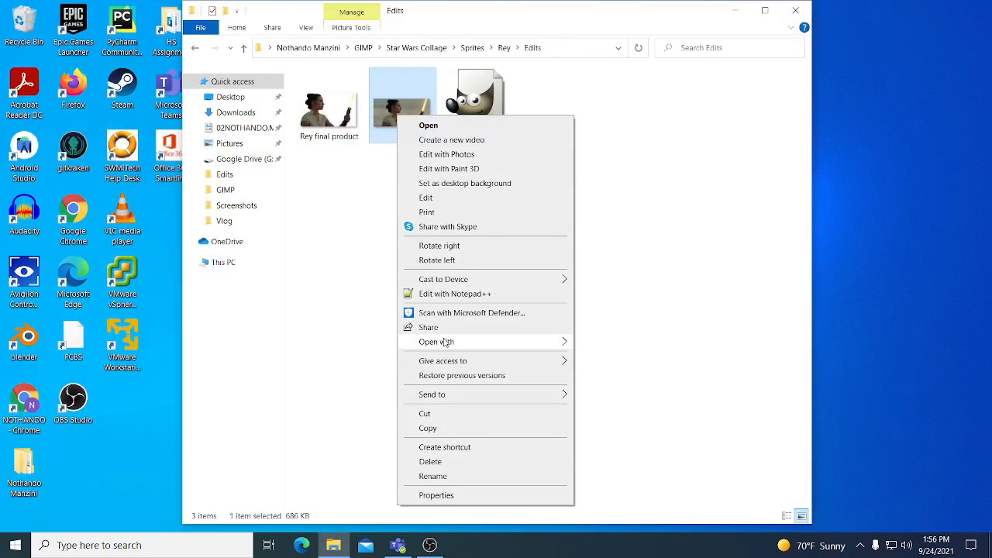
mouse_move(446, 343)
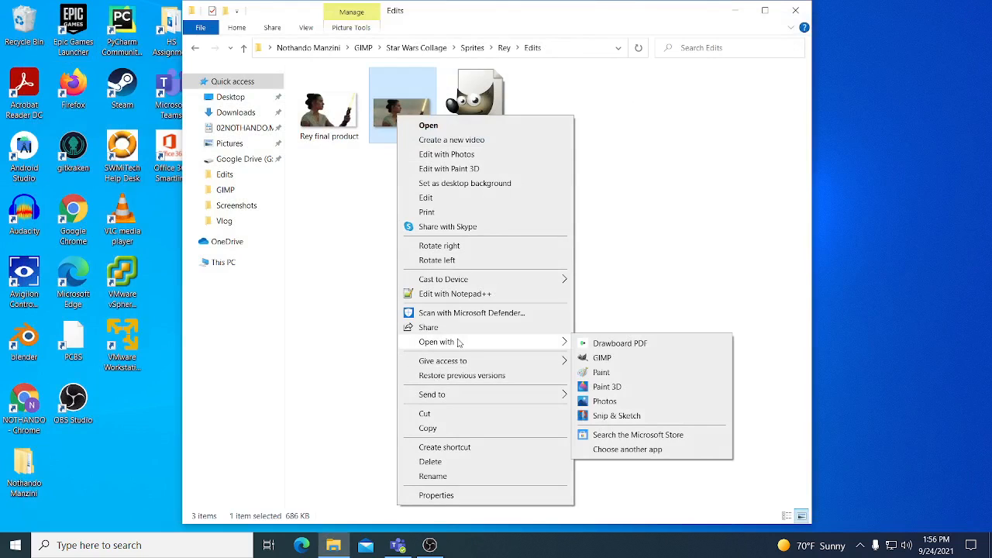
left_click(610, 357)
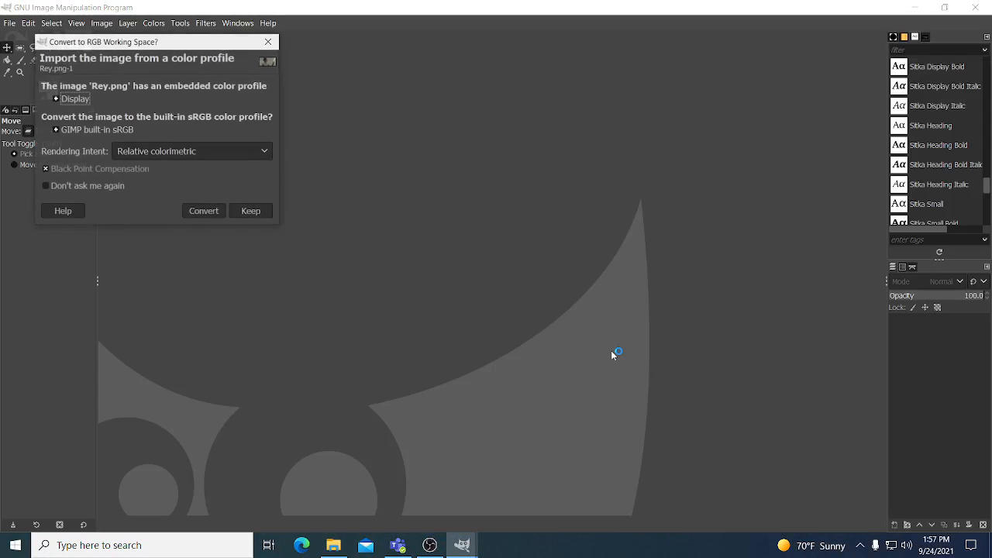
left_click(204, 211)
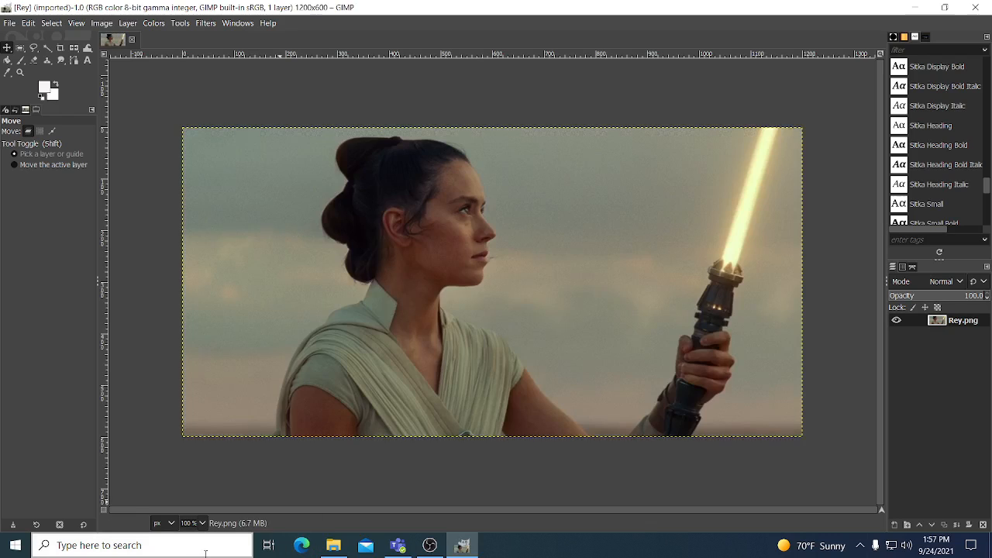
key("ctrl")
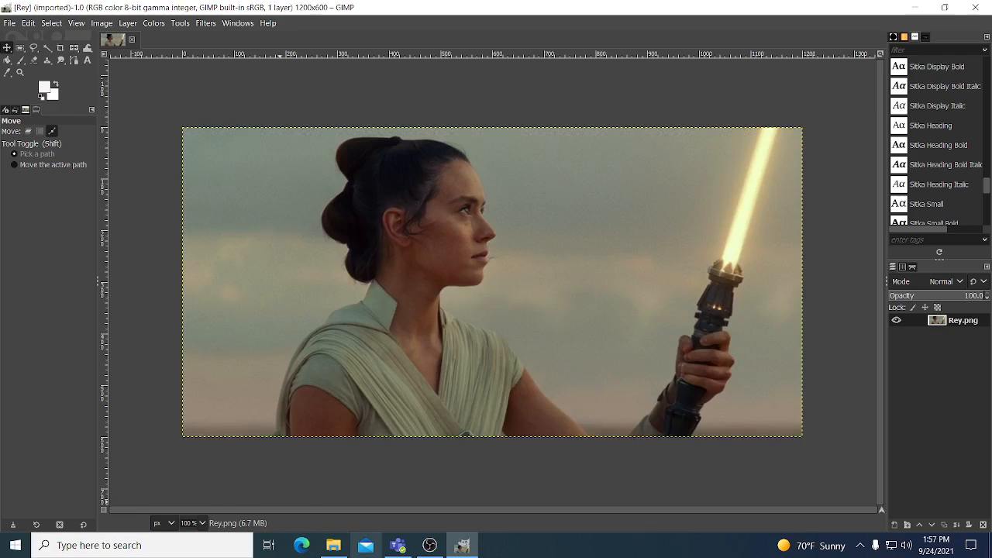
scroll(361, 487, "up", 2)
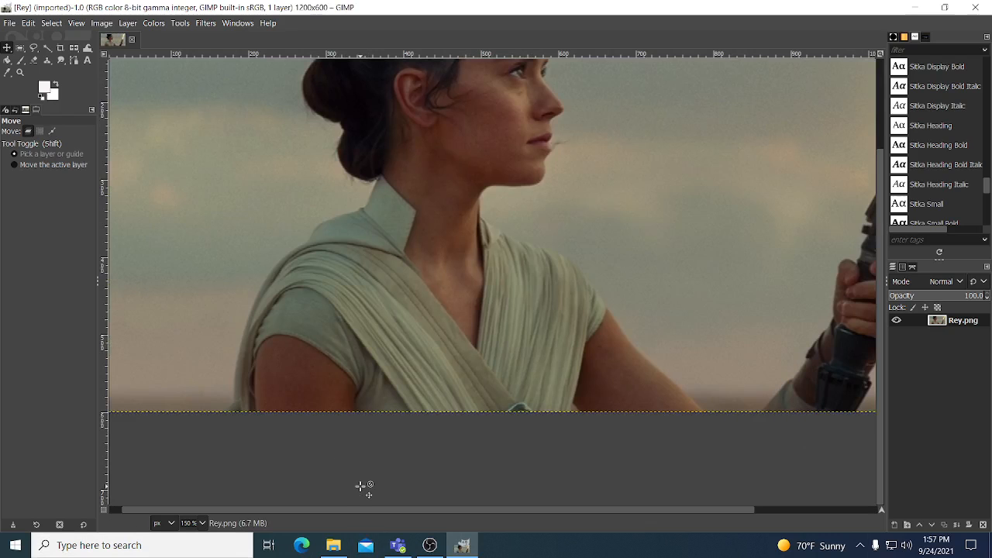
scroll(361, 487, "up", 1)
scroll(361, 486, "up", 1)
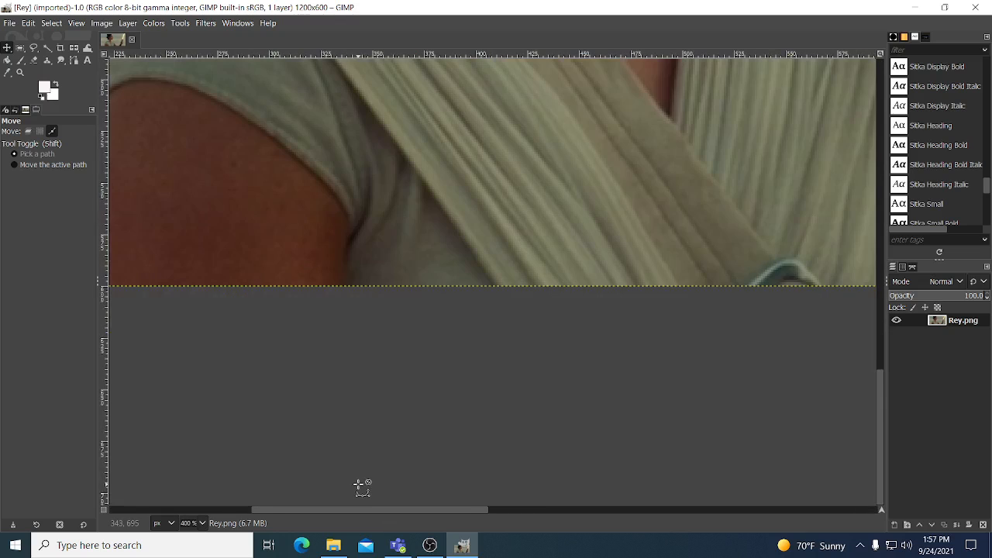
scroll(360, 487, "up", 1)
scroll(357, 486, "right", 2)
scroll(357, 486, "left", 2)
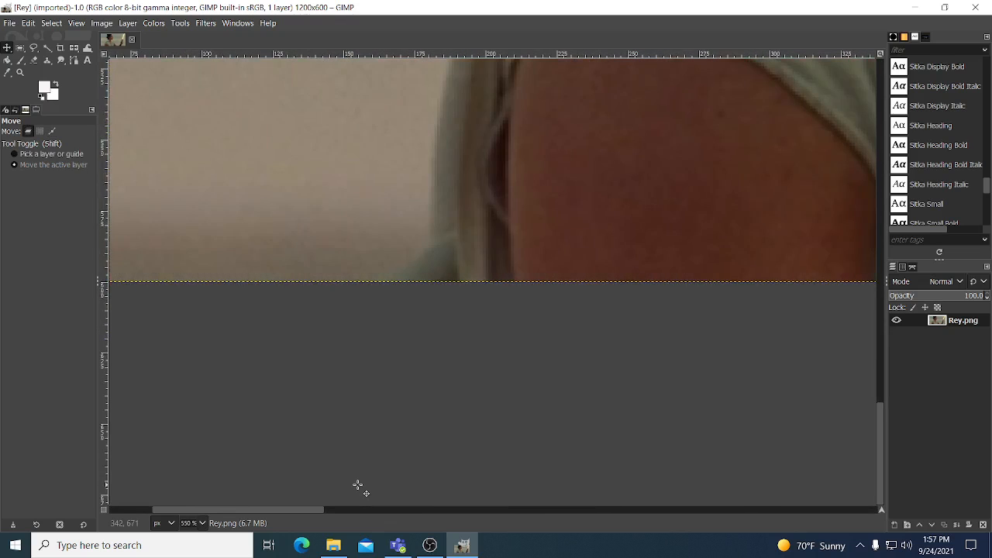
key("ctrl")
scroll(362, 487, "down", 1)
scroll(362, 487, "down", 2)
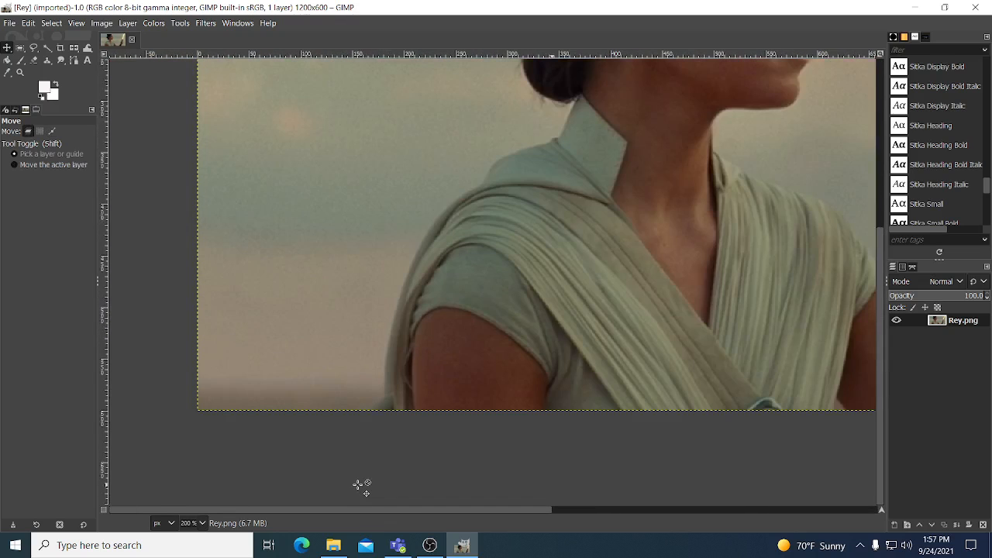
scroll(403, 482, "down", 1)
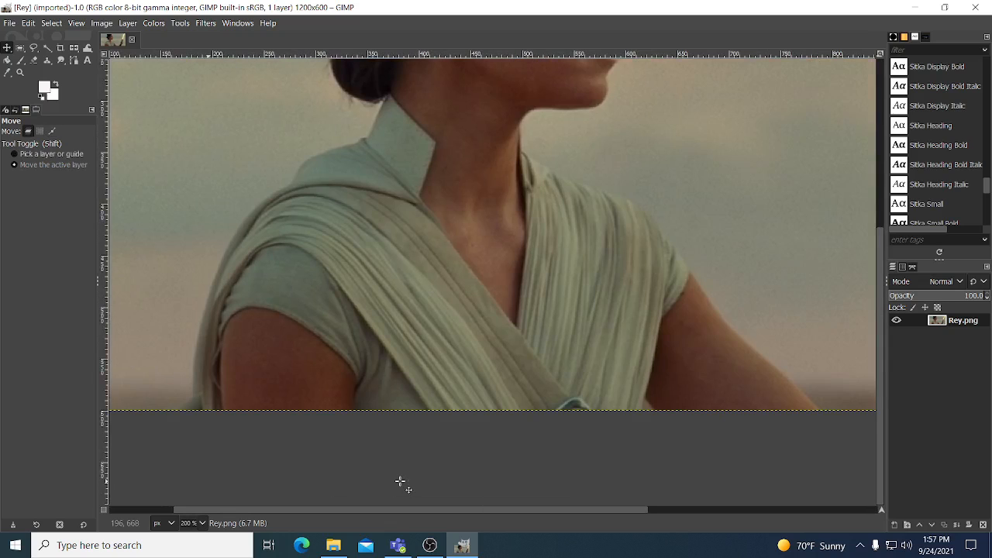
scroll(403, 482, "down", 1)
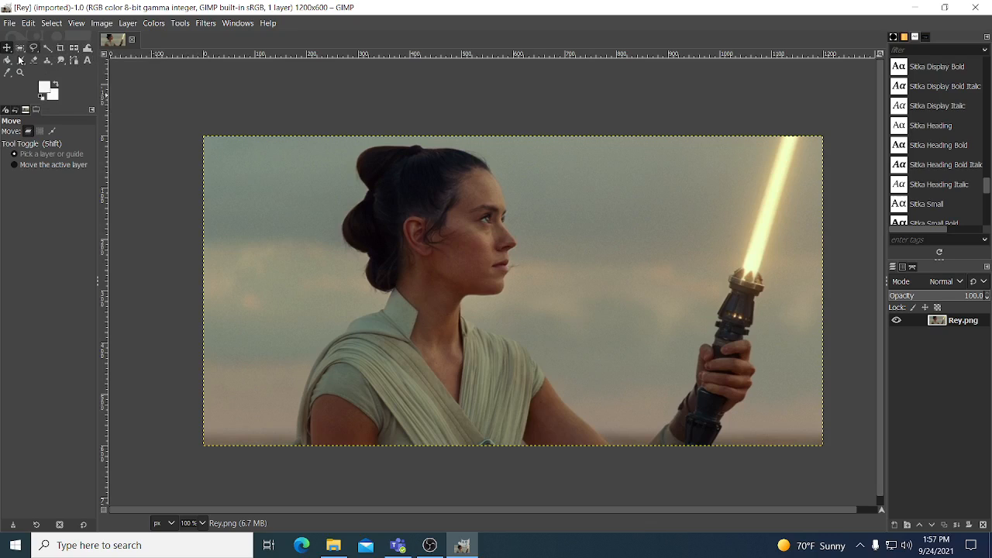
Step: Crop the image around Rey and the lightsaber to 992 × 600 px, starting at position 174, 0
left_click(61, 49)
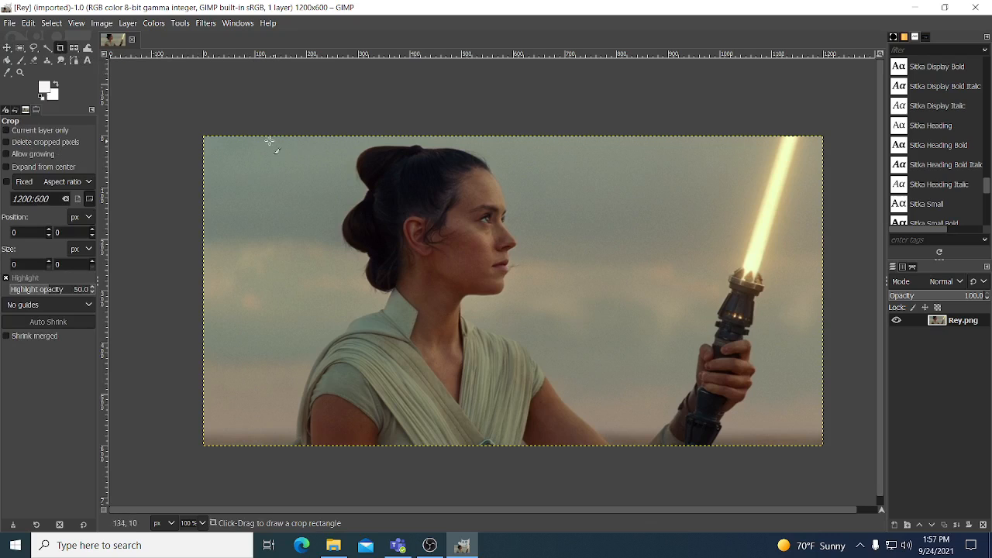
left_click_drag(261, 140, 806, 457)
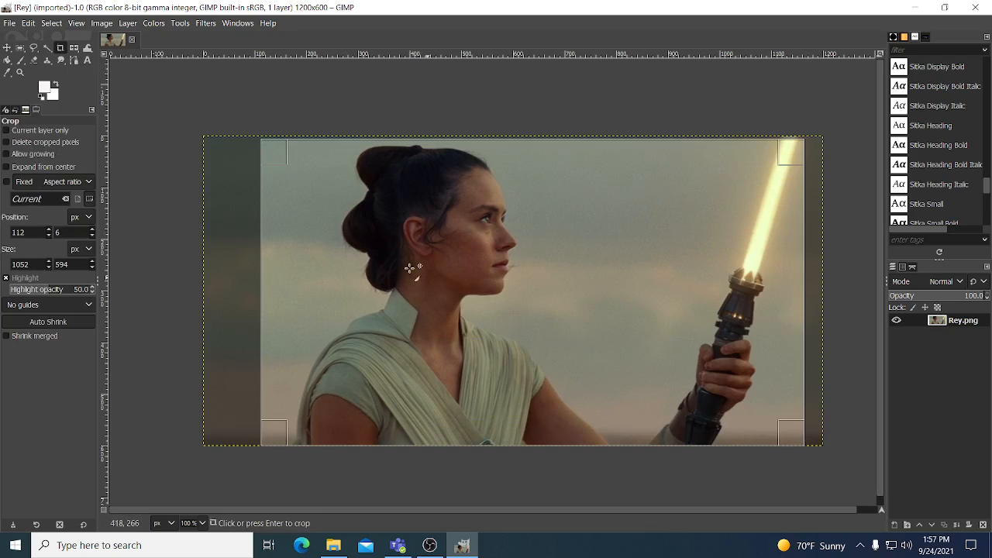
left_click_drag(277, 155, 309, 162)
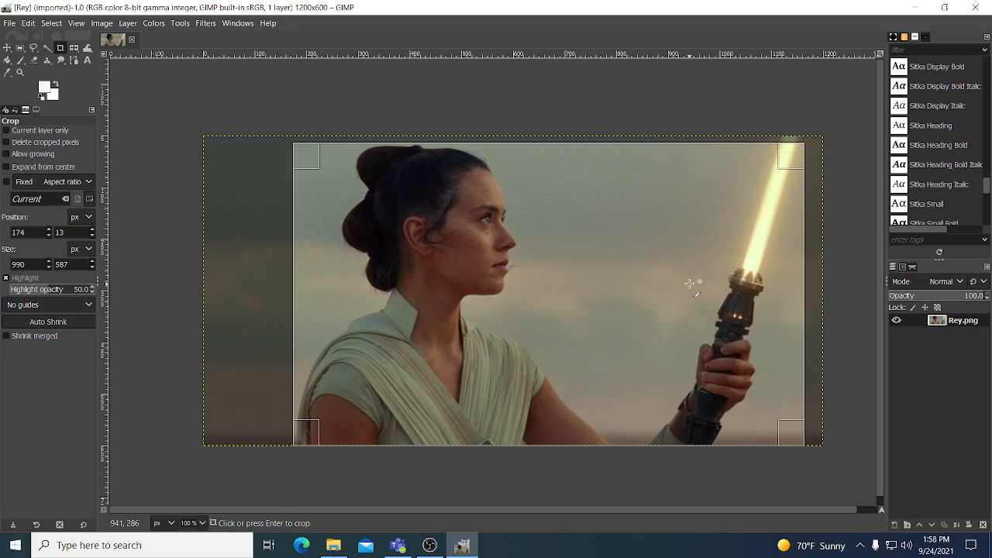
left_click_drag(788, 155, 786, 146)
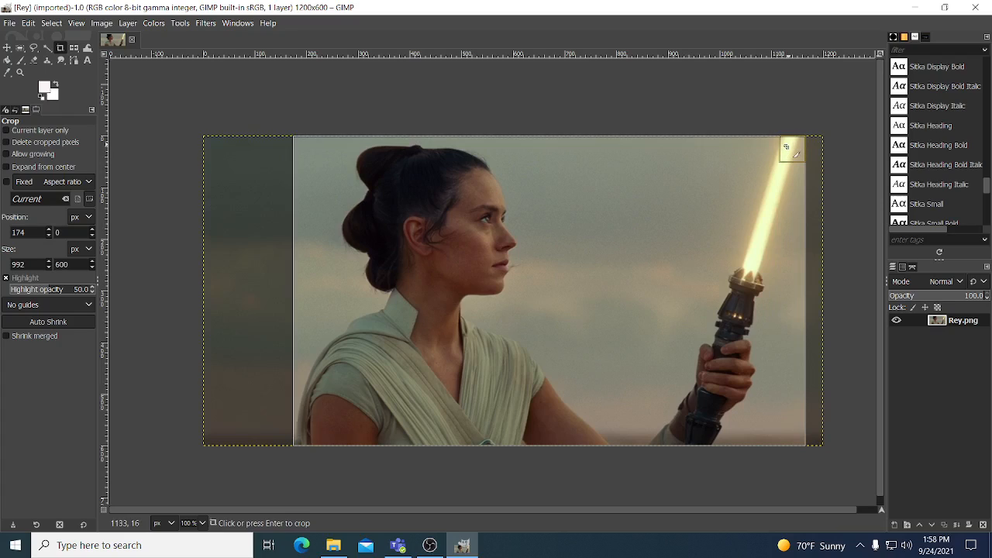
key("Delete")
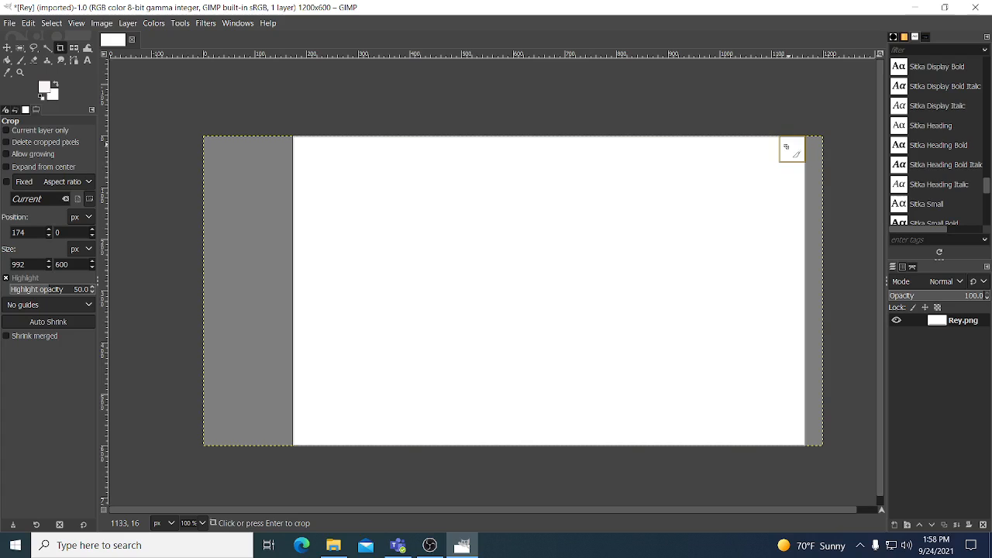
key("ctrl+z")
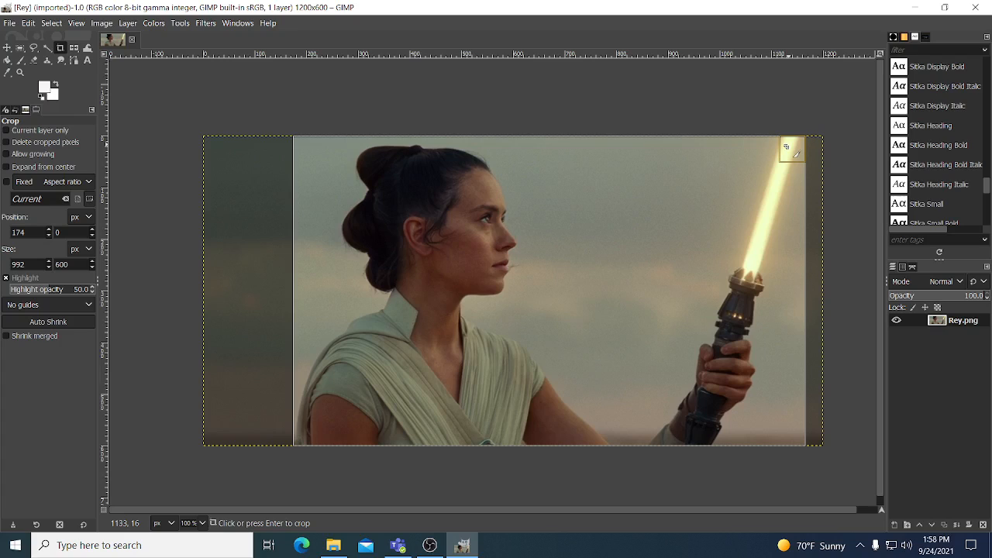
key("Return")
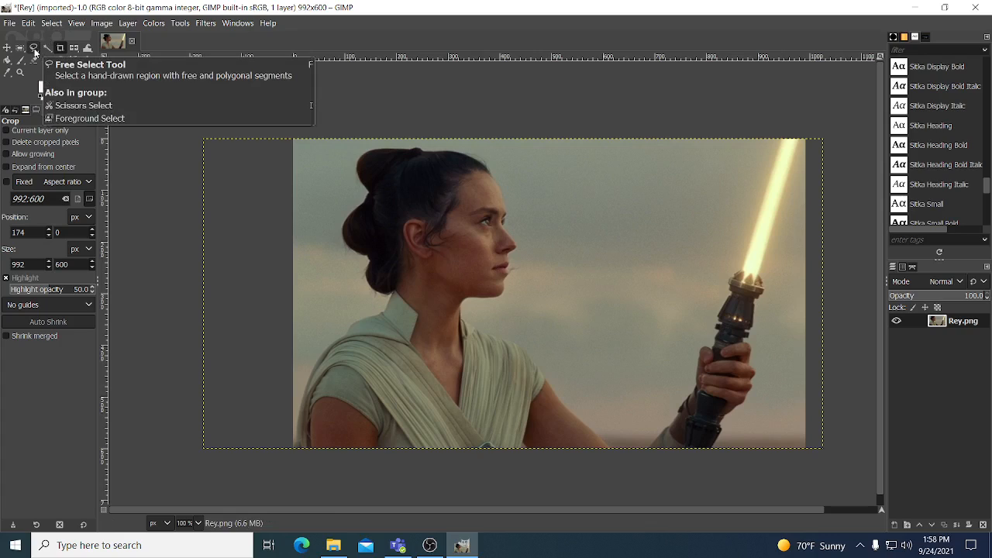
Step: Trace a loose freehand selection around Rey, her arm and the lightsaber with the Free Select tool
left_click(34, 48)
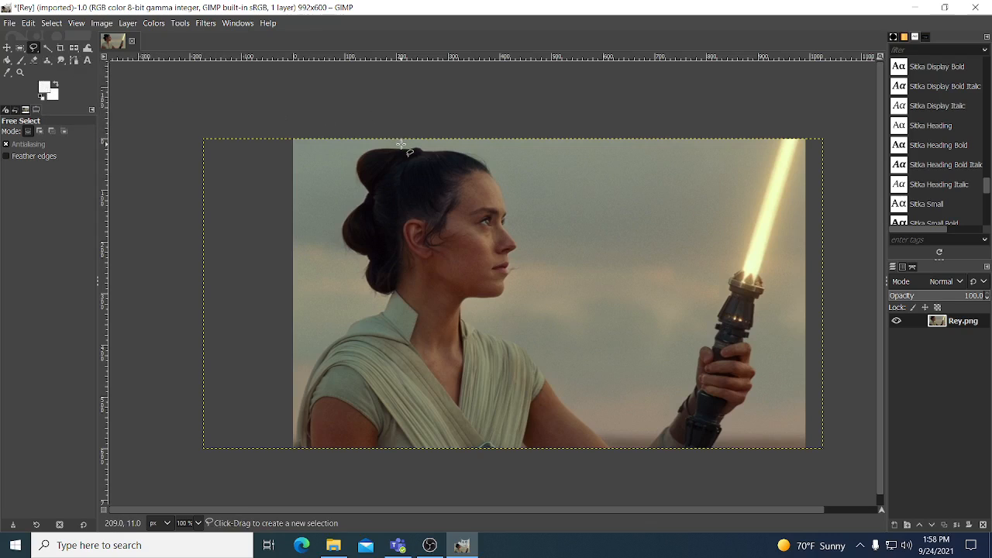
mouse_move(401, 144)
left_mouse_down()
mouse_move(357, 145)
mouse_move(348, 168)
mouse_move(355, 197)
mouse_move(336, 215)
mouse_move(334, 251)
mouse_move(357, 265)
mouse_move(354, 286)
mouse_move(372, 306)
mouse_move(327, 327)
mouse_move(297, 370)
left_mouse_up()
mouse_move(292, 408)
left_mouse_down()
mouse_move(291, 444)
mouse_move(314, 458)
mouse_move(705, 451)
mouse_move(730, 442)
mouse_move(750, 400)
mouse_move(787, 369)
mouse_move(772, 345)
mouse_move(771, 366)
mouse_move(759, 360)
mouse_move(769, 276)
left_mouse_up()
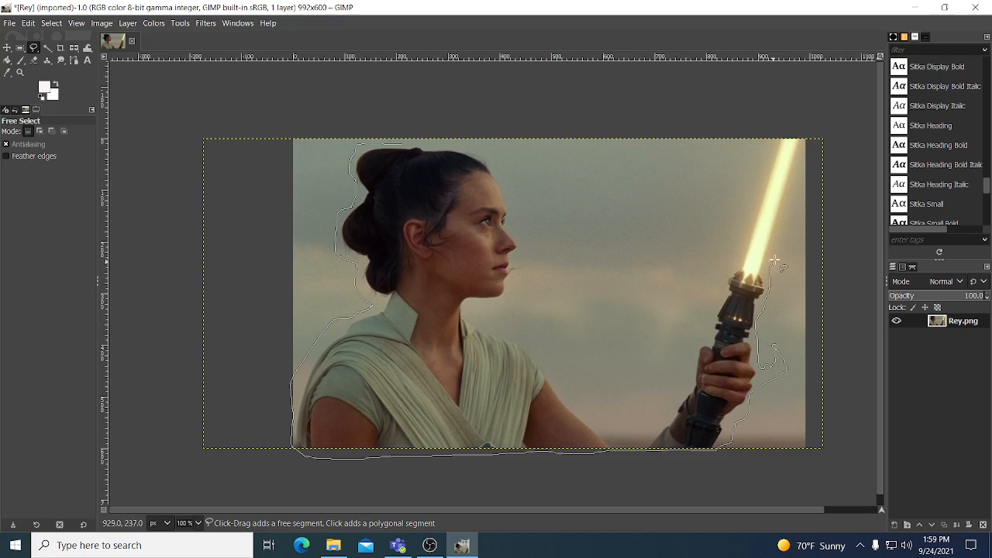
mouse_move(785, 207)
left_mouse_down()
mouse_move(806, 139)
mouse_move(780, 134)
mouse_move(752, 177)
mouse_move(702, 338)
mouse_move(638, 436)
mouse_move(619, 438)
mouse_move(561, 393)
mouse_move(526, 339)
mouse_move(469, 310)
left_mouse_up()
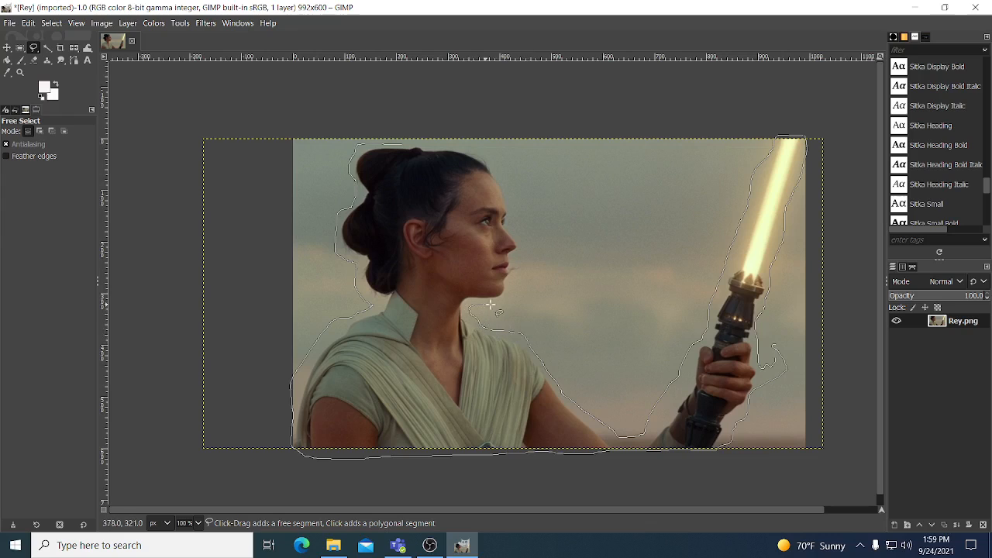
mouse_move(519, 264)
left_mouse_down()
mouse_move(527, 249)
mouse_move(513, 203)
left_mouse_up()
left_click_drag(482, 149, 402, 143)
key("Return")
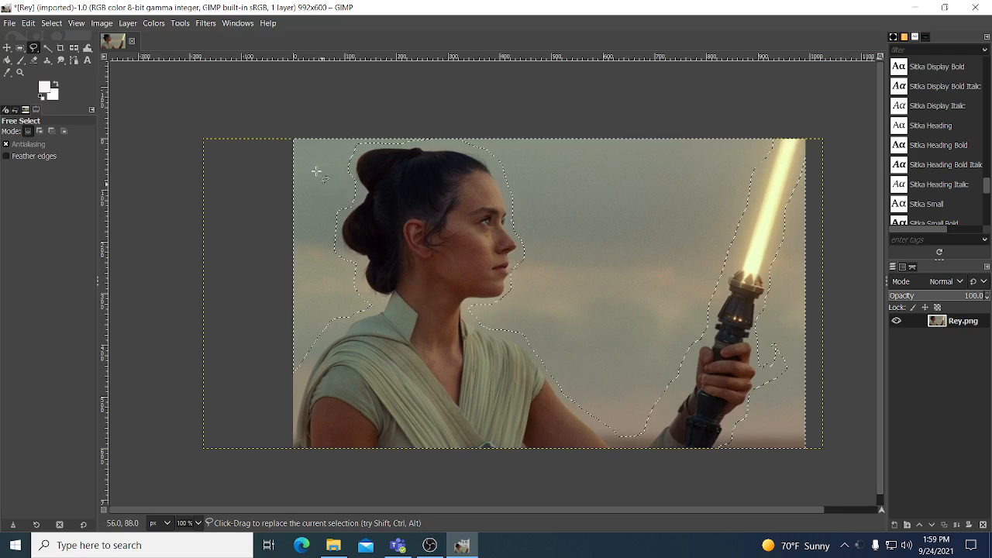
Step: Delete the background outside the loose outline around Rey and the lightsaber
key("Delete")
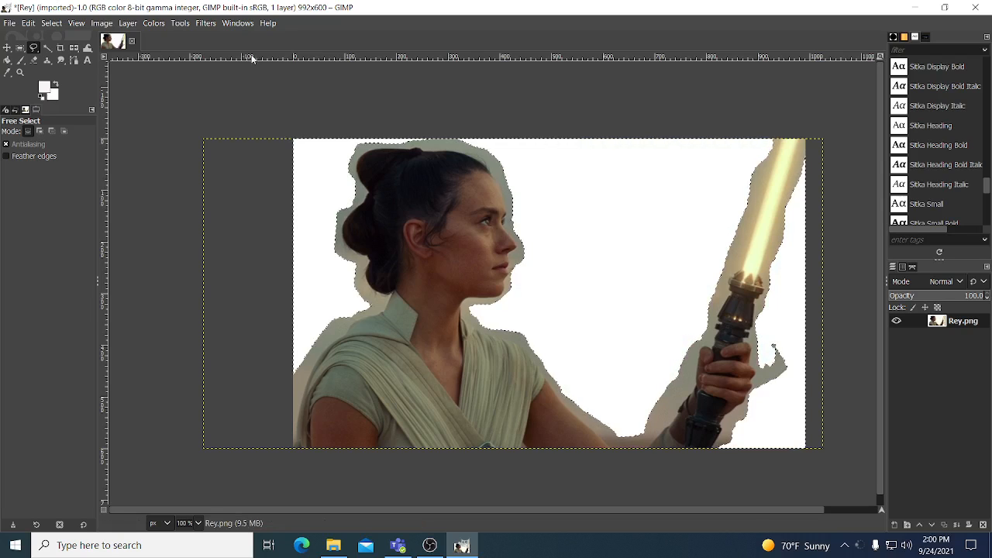
left_click(52, 23)
left_click(51, 23)
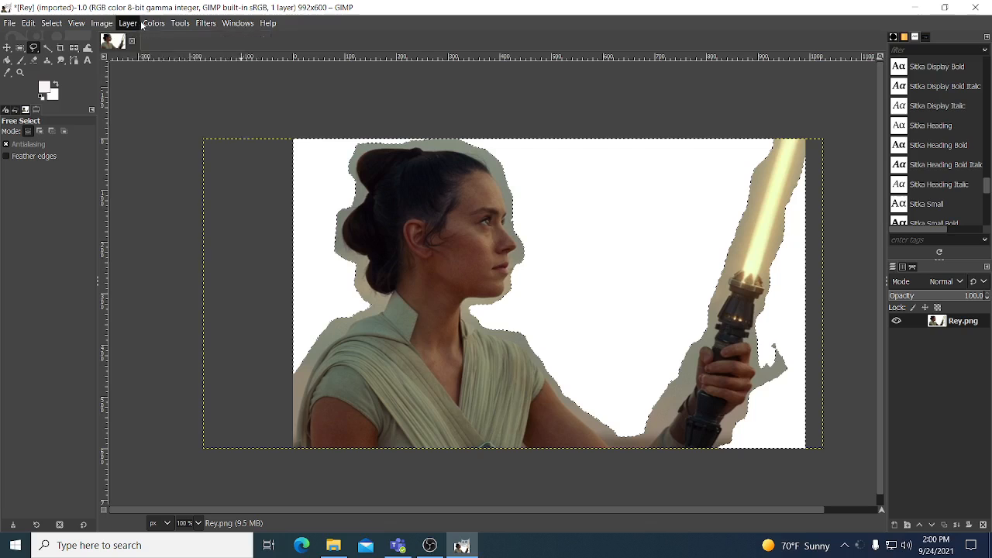
left_click(147, 24)
left_click(147, 25)
left_click(10, 23)
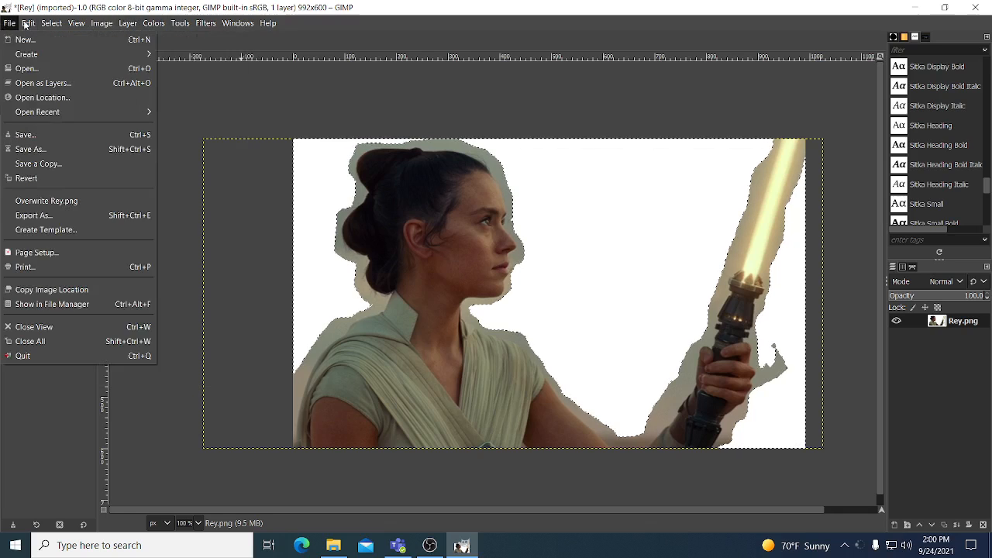
left_click(9, 23)
Step: Make the white background transparent with Color to Alpha and clear the selection
left_click(159, 24)
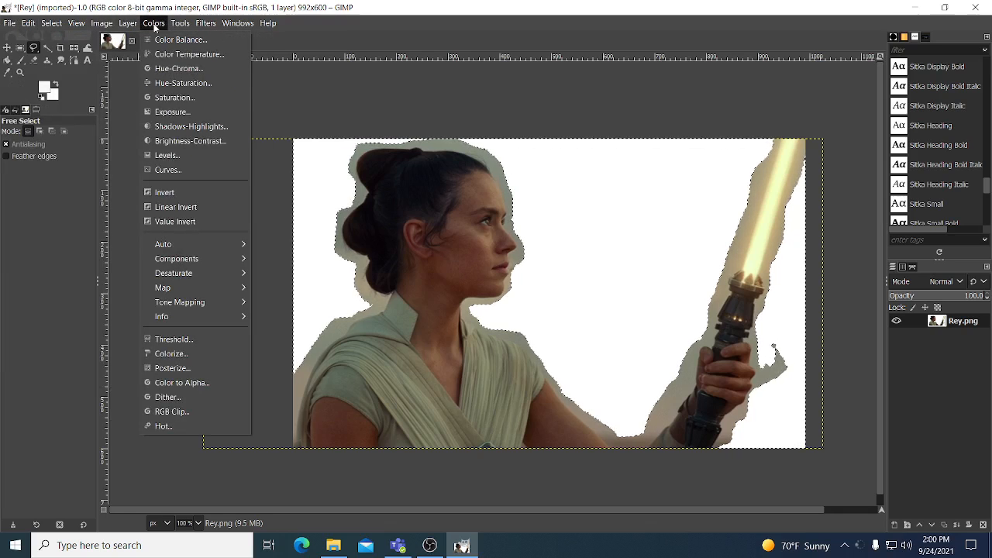
left_click(185, 383)
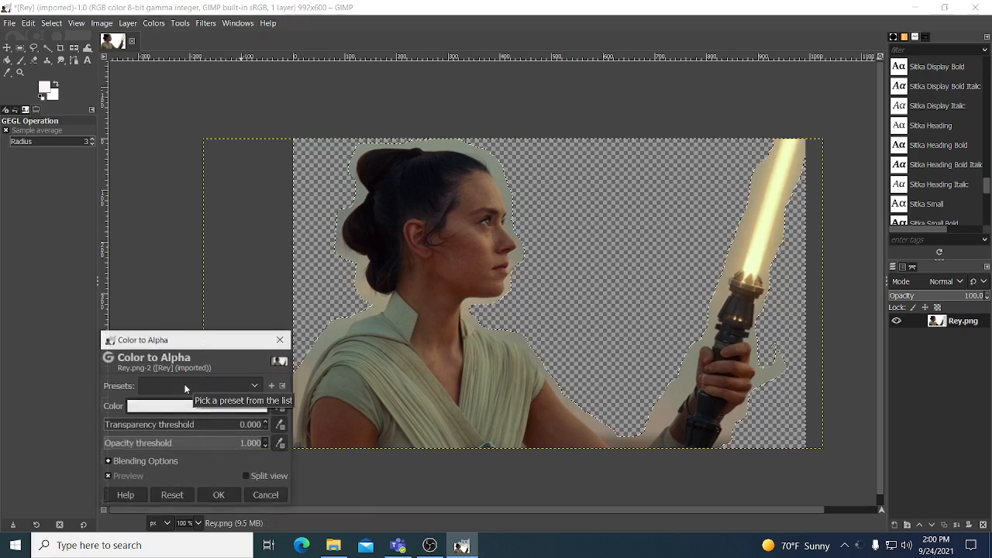
left_click(219, 496)
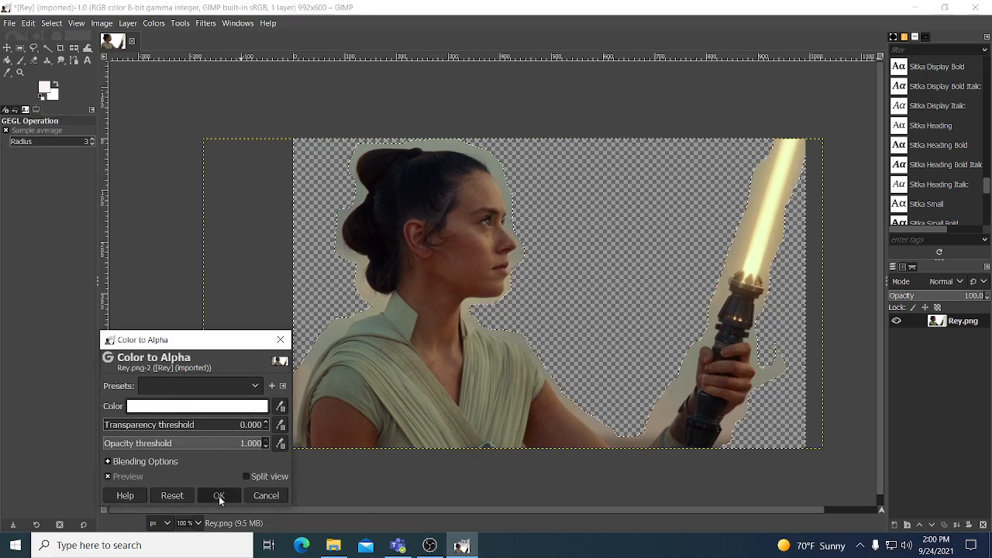
left_click(52, 23)
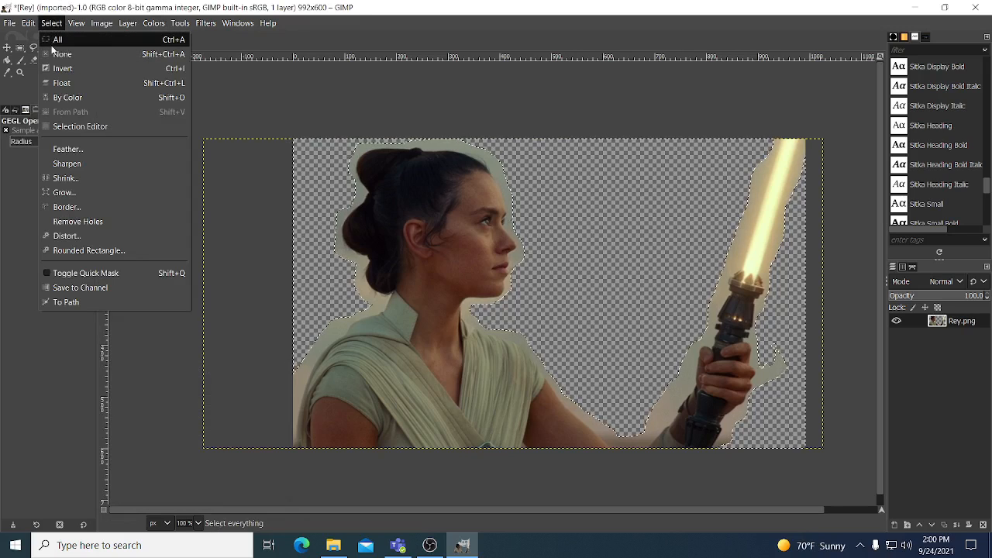
left_click(52, 49)
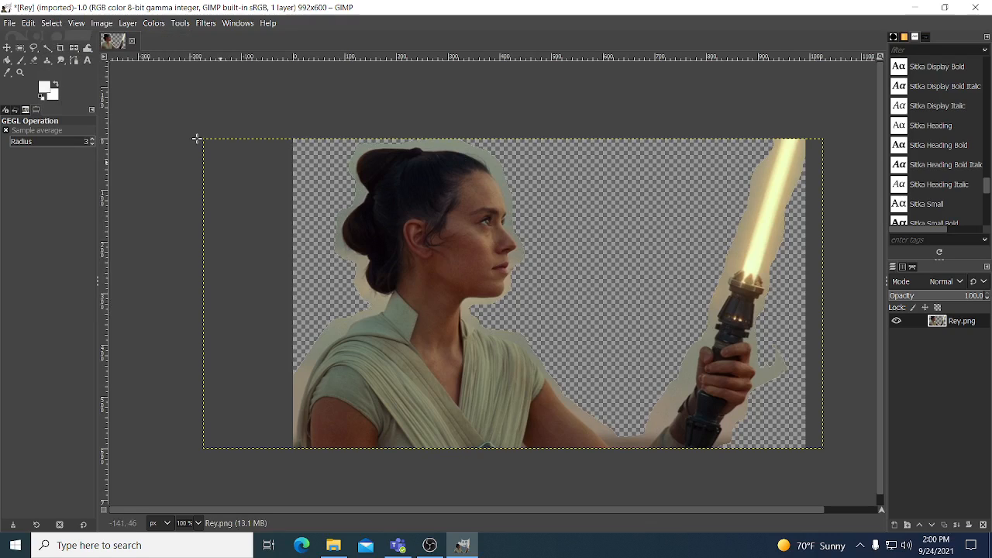
Step: Try erasing the leftover background along Rey's chin, neck and shoulder with the size 16 Eraser, and undo the strokes
left_click(34, 61)
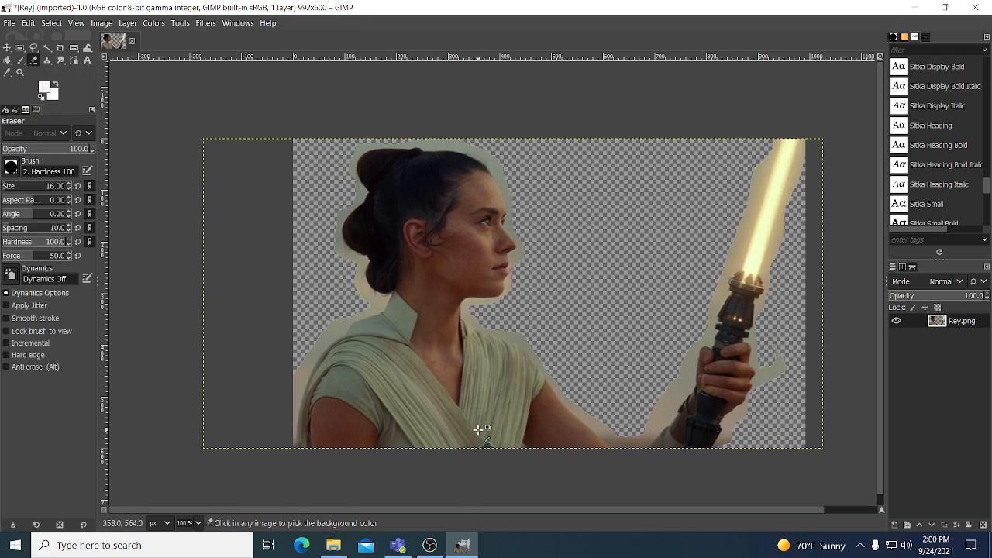
scroll(478, 430, "up", 2)
scroll(479, 430, "up", 1)
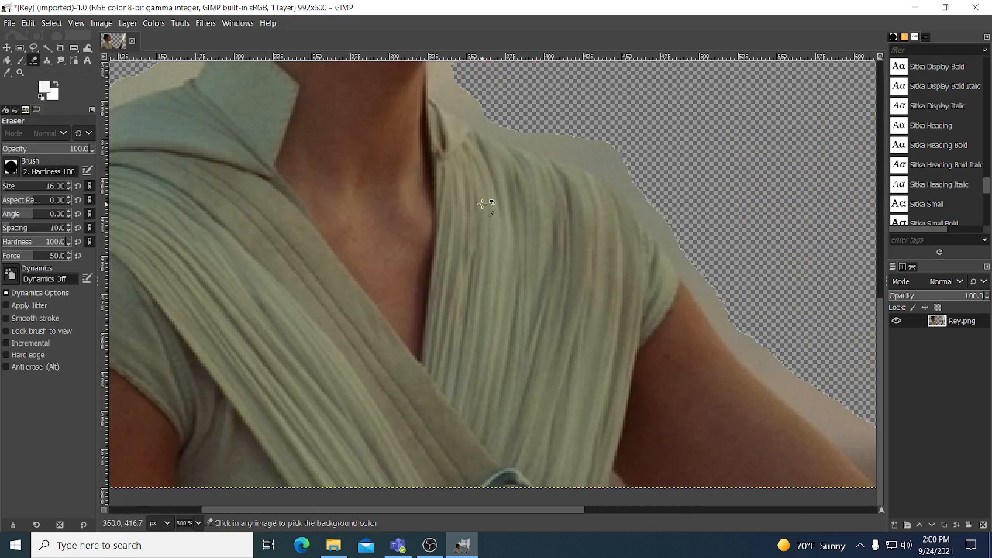
scroll(482, 208, "up", 5)
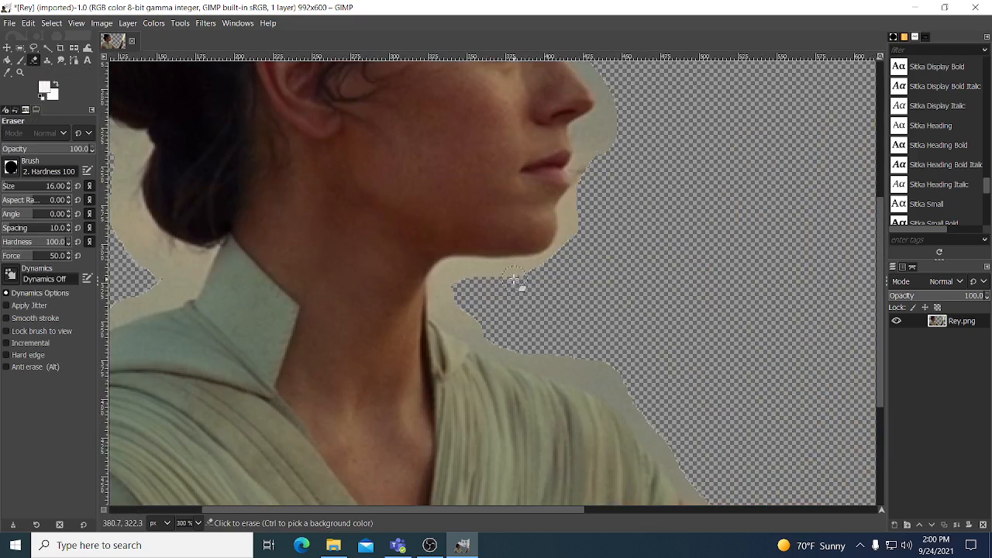
mouse_move(520, 253)
left_mouse_down()
mouse_move(532, 275)
mouse_move(443, 270)
mouse_move(439, 311)
mouse_move(478, 342)
mouse_move(564, 369)
mouse_move(458, 296)
mouse_move(457, 285)
mouse_move(492, 286)
mouse_move(564, 317)
mouse_move(607, 355)
mouse_move(607, 368)
mouse_move(579, 372)
mouse_move(605, 386)
mouse_move(568, 375)
mouse_move(593, 389)
mouse_move(583, 450)
left_mouse_up()
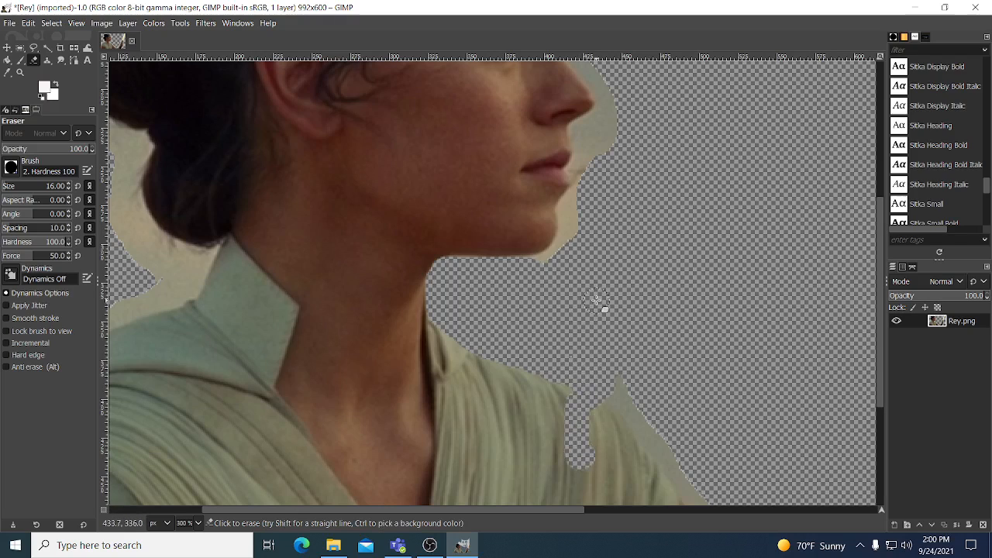
key("ctrl+z")
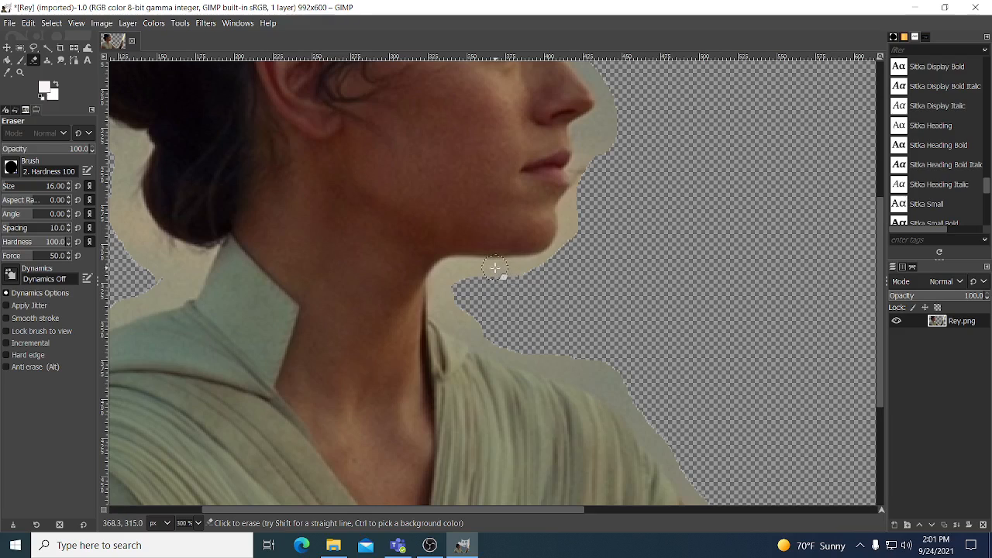
mouse_move(493, 269)
left_mouse_down()
mouse_move(446, 272)
mouse_move(439, 296)
mouse_move(448, 317)
left_mouse_up()
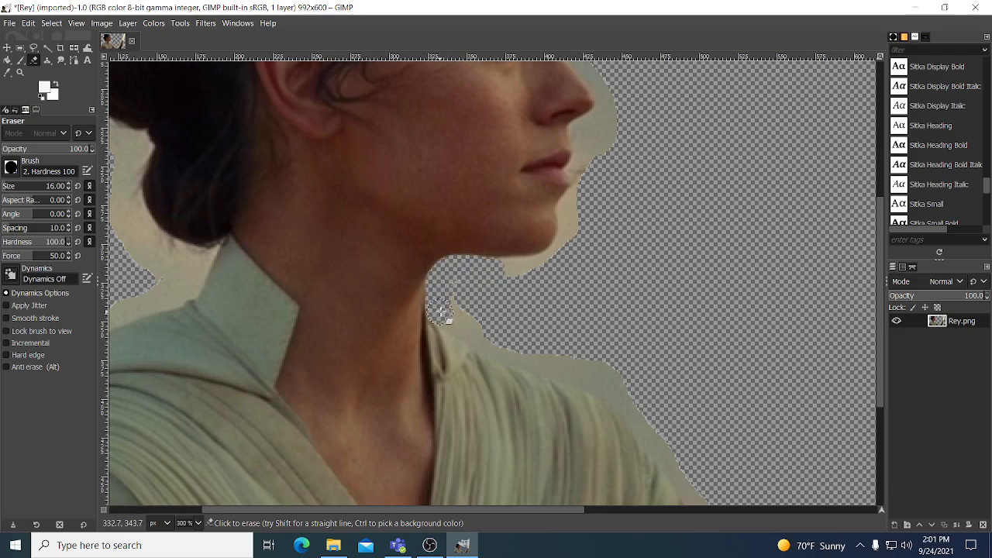
key("ctrl+z")
key("ctrl+z")
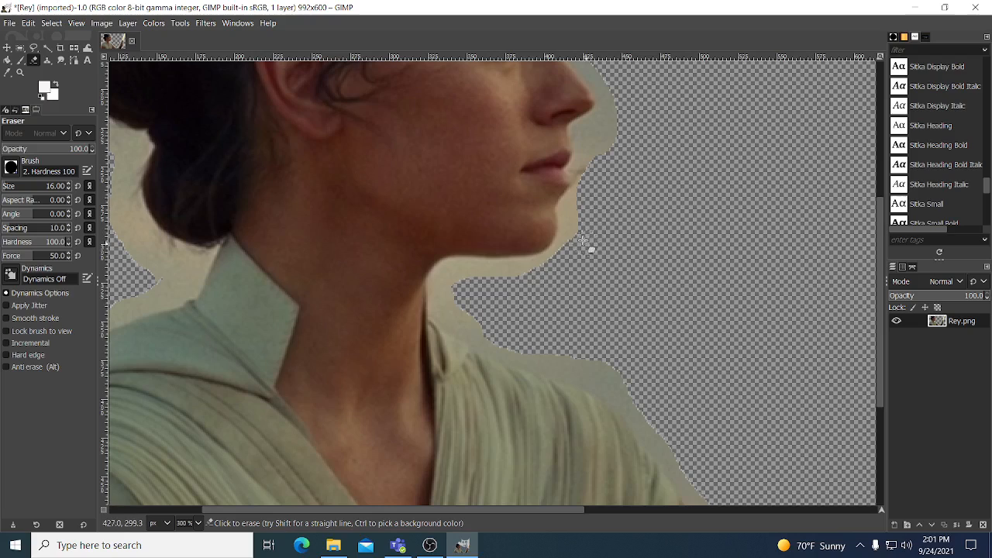
mouse_move(583, 225)
left_mouse_down()
mouse_move(438, 233)
mouse_move(372, 311)
mouse_move(335, 395)
mouse_move(234, 487)
left_mouse_up()
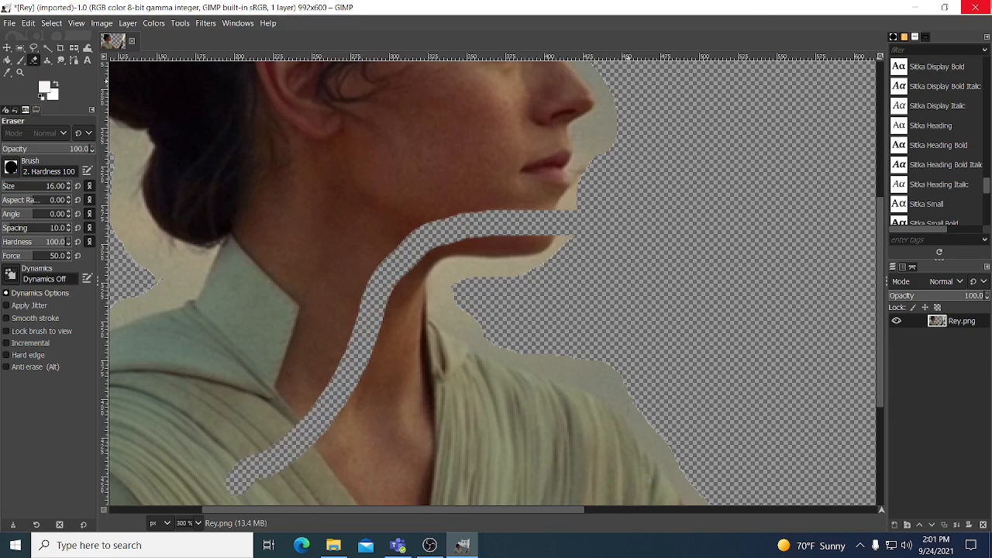
key("ctrl+z")
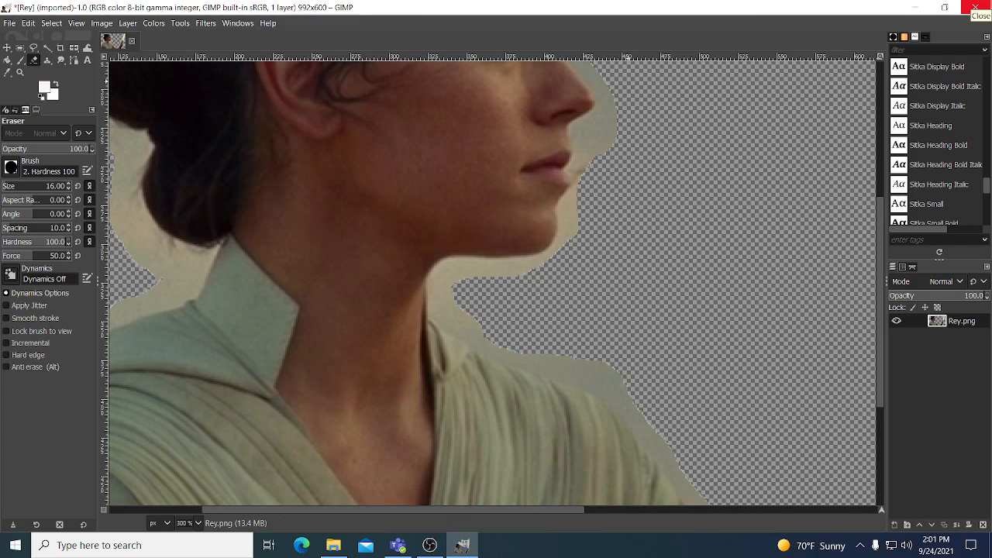
Step: Select the leftover background around Rey's hair and face with the Fuzzy Select tool and delete it
left_click(47, 49)
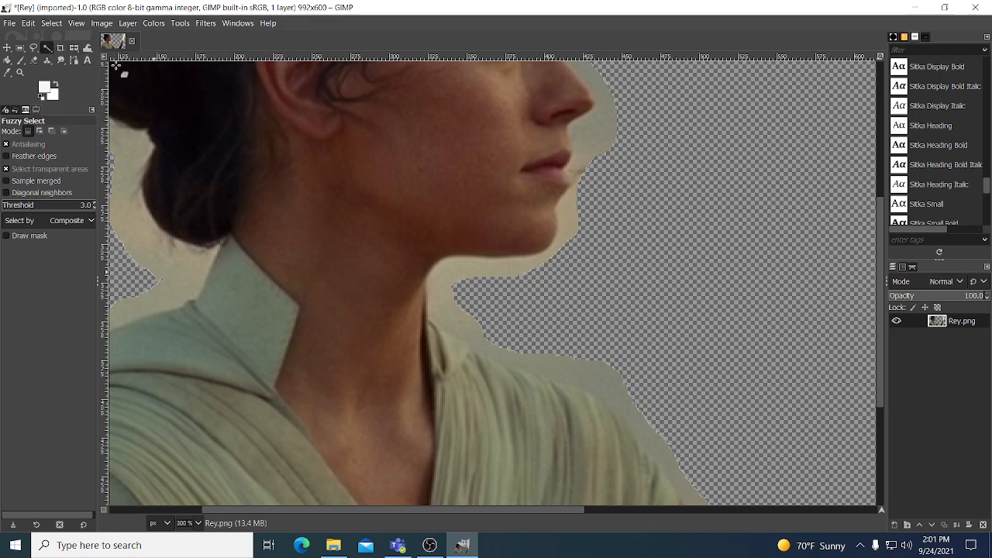
scroll(237, 188, "down", 2)
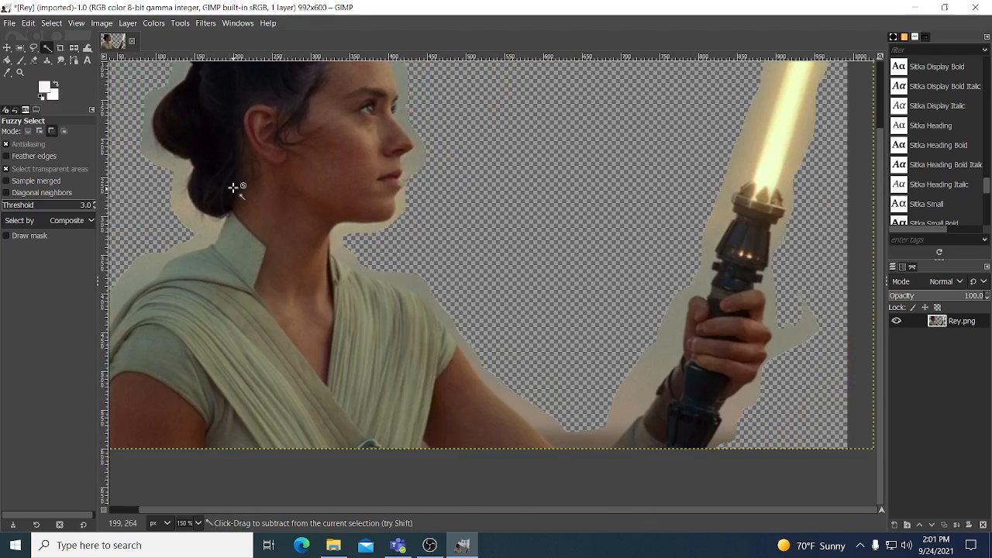
key("shift")
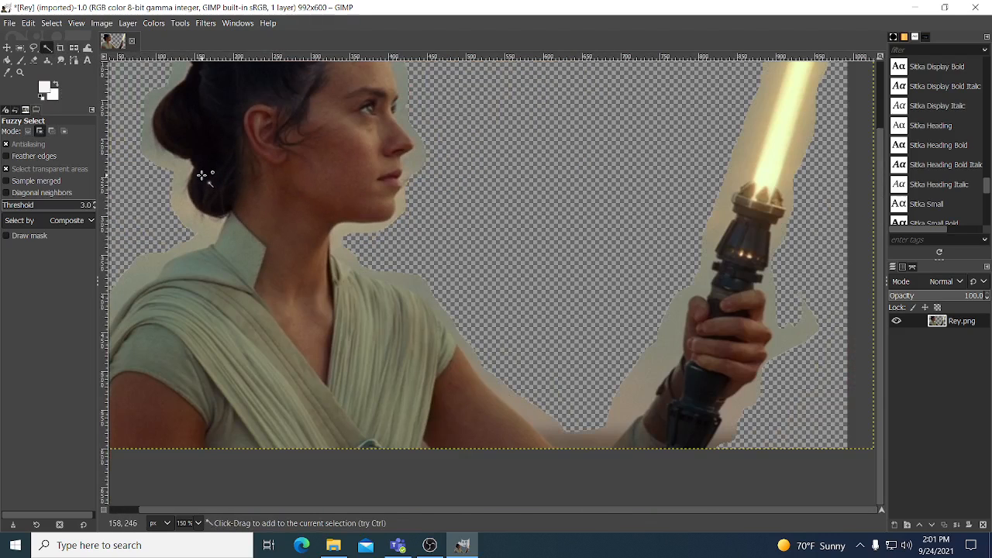
scroll(201, 176, "down", 1)
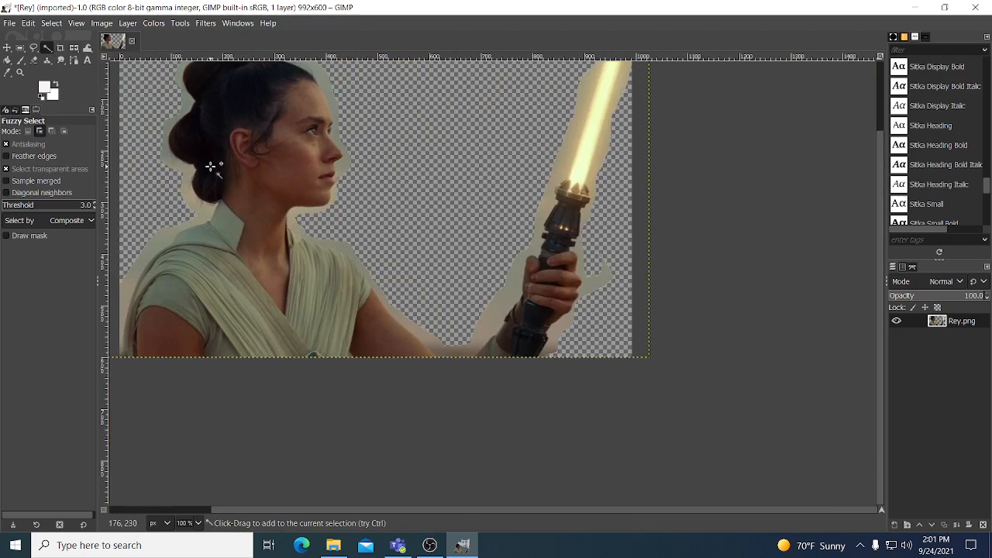
scroll(214, 163, "left", 3)
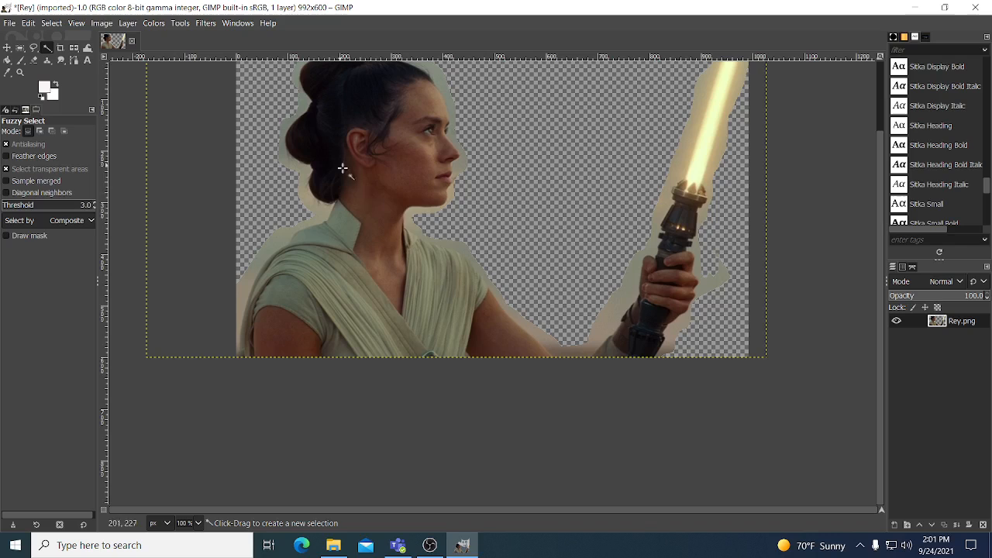
scroll(427, 203, "up", 1)
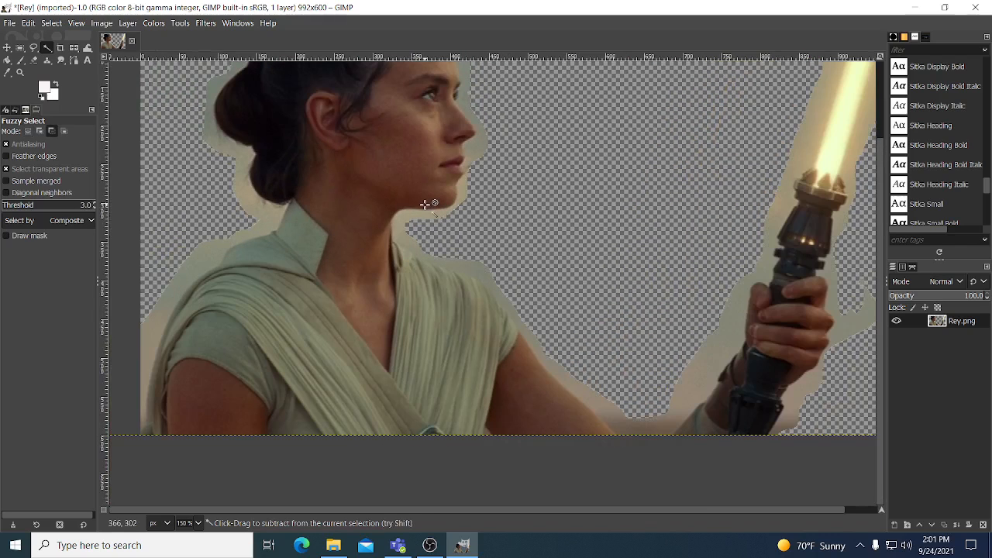
scroll(427, 203, "down", 1)
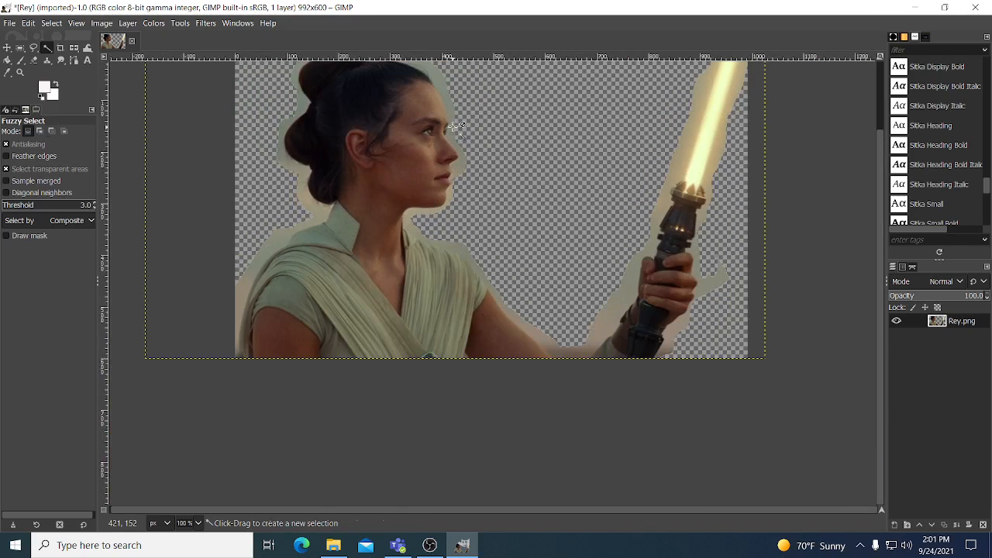
scroll(458, 107, "up", 1)
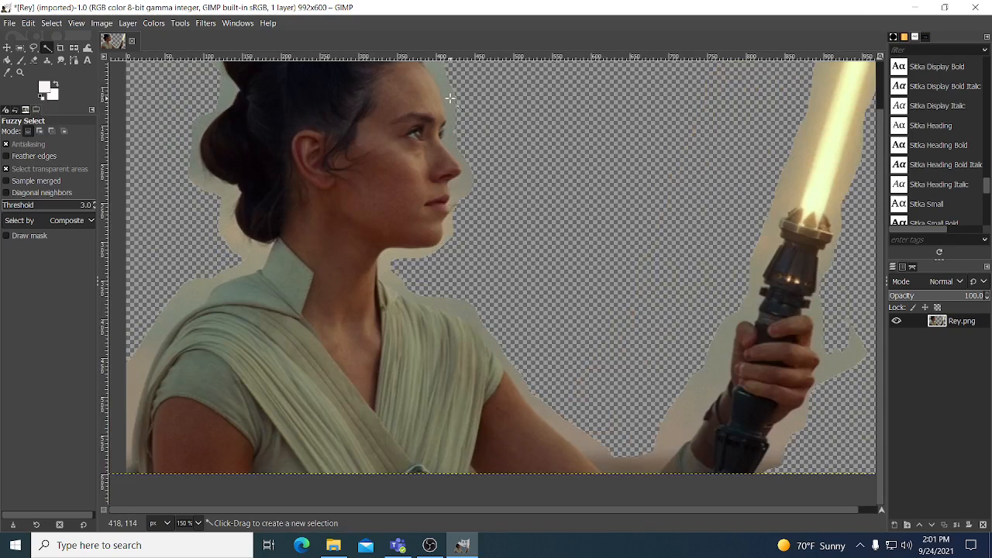
left_click_drag(453, 99, 453, 120)
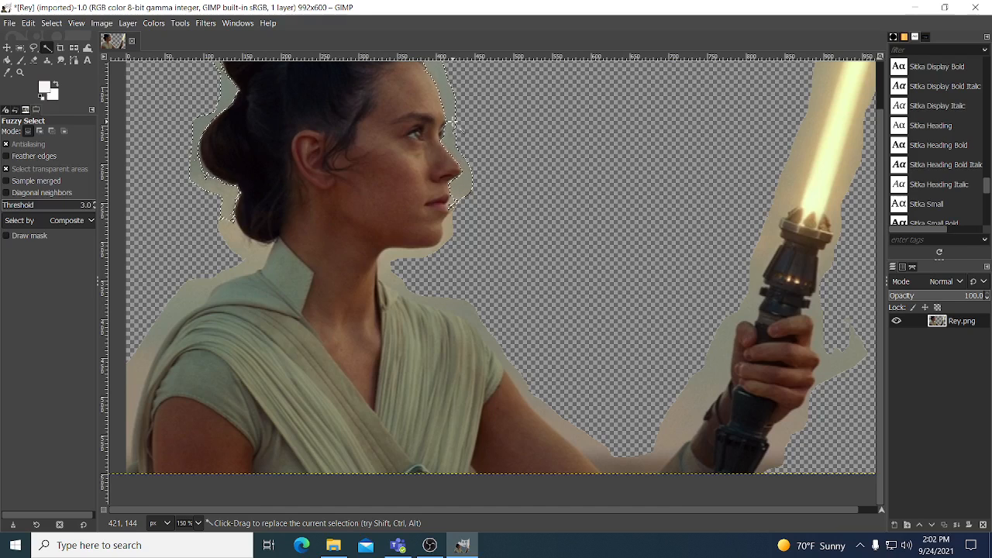
scroll(435, 171, "up", 2)
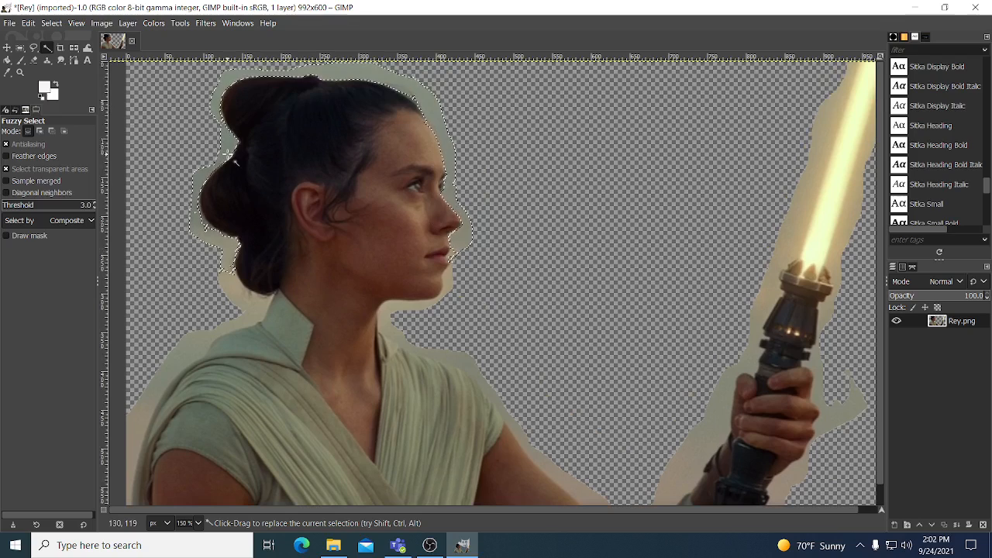
key("Delete")
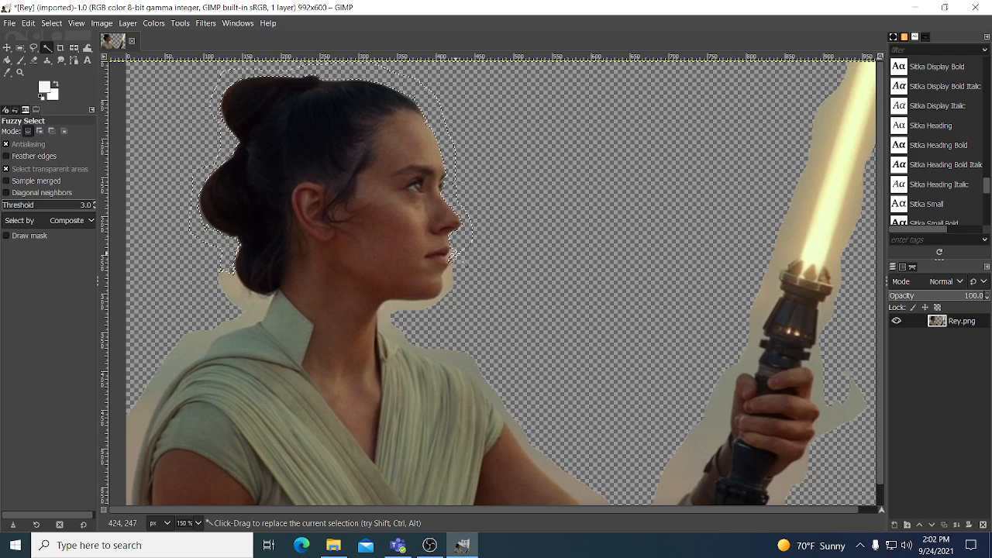
Step: Fuzzy-select and delete the leftover background at Rey's mouth and chin, behind her neck and over her back shoulder
left_click_drag(455, 253, 453, 255)
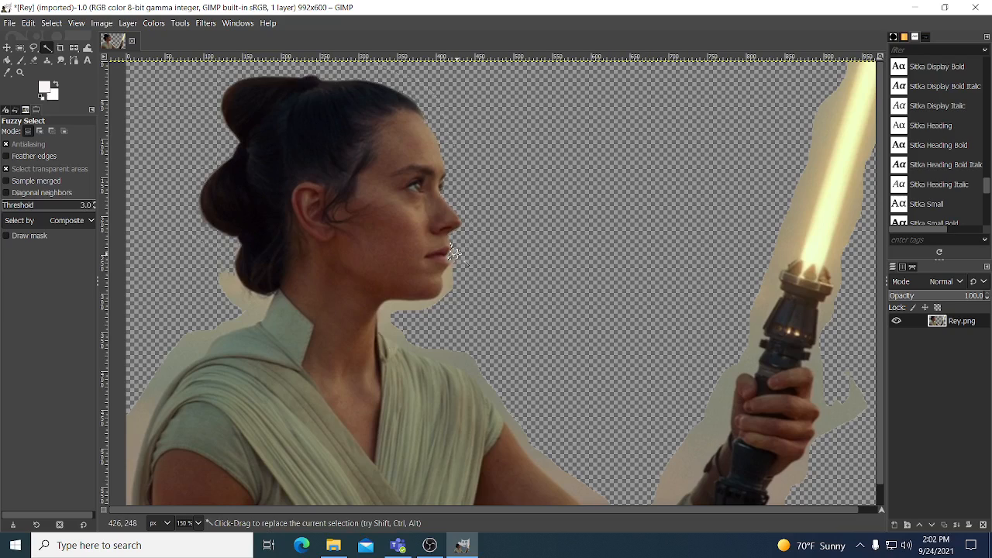
left_click_drag(453, 254, 442, 277)
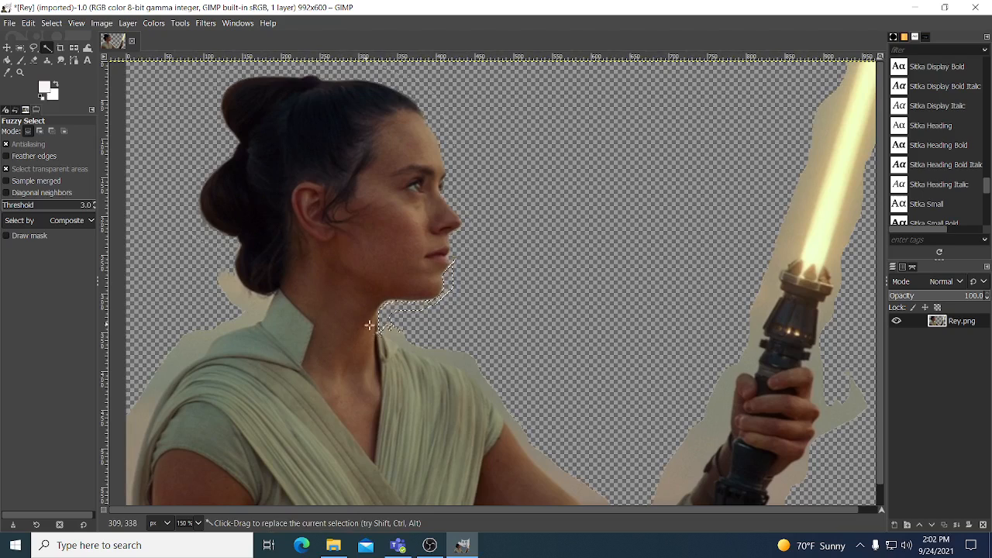
mouse_move(390, 328)
left_mouse_down()
mouse_move(436, 351)
mouse_move(385, 335)
left_mouse_up()
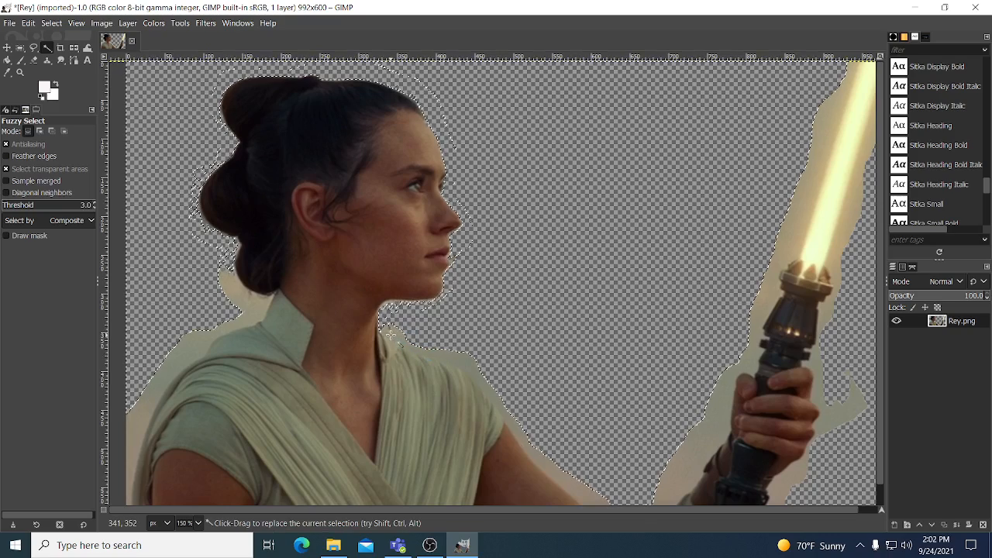
left_click_drag(238, 299, 213, 330)
key("Delete")
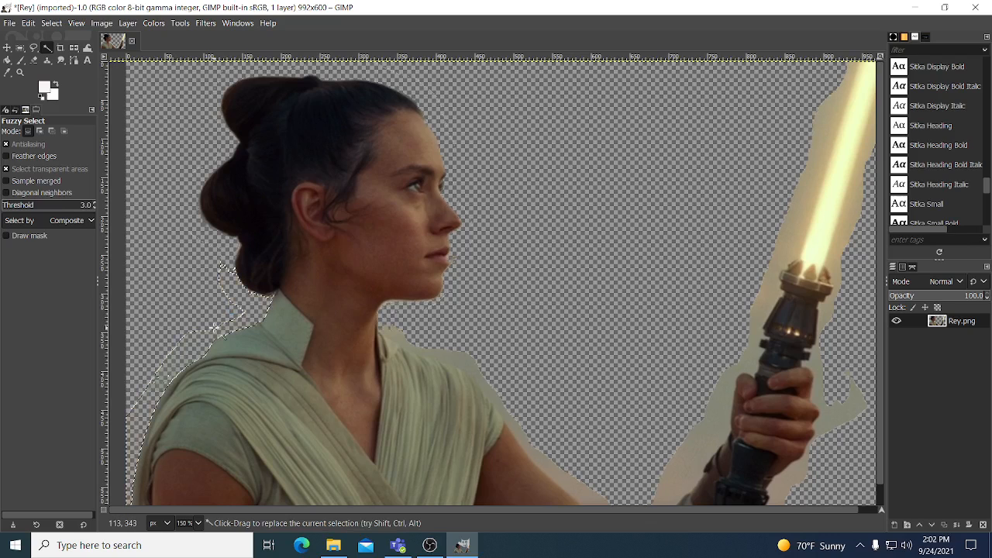
Step: Remove the leftover background patches along the top of Rey's front shoulder using Fuzzy Select
scroll(213, 329, "down", 1)
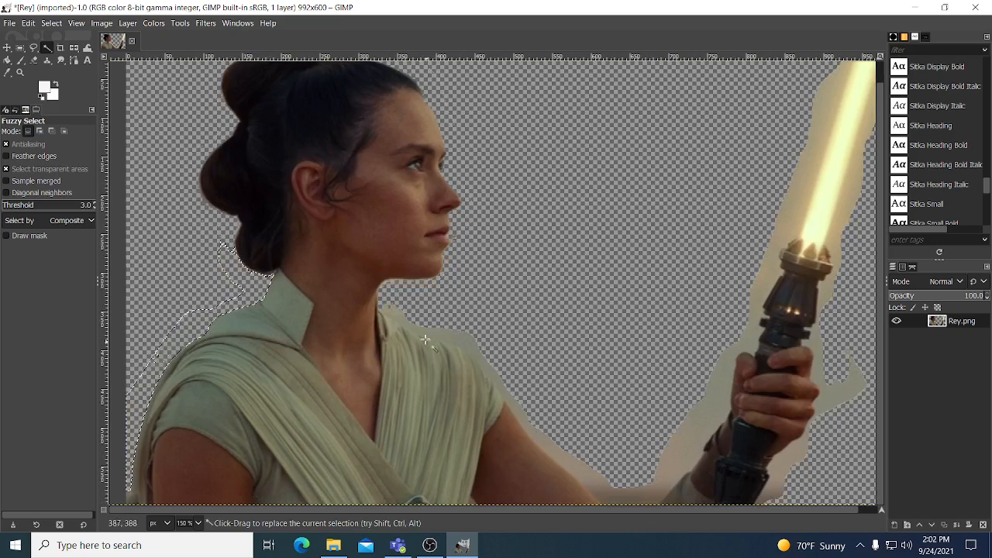
mouse_move(400, 319)
left_mouse_down()
mouse_move(398, 301)
mouse_move(545, 413)
mouse_move(578, 457)
mouse_move(410, 299)
mouse_move(407, 311)
mouse_move(401, 304)
left_mouse_up()
left_click(469, 353)
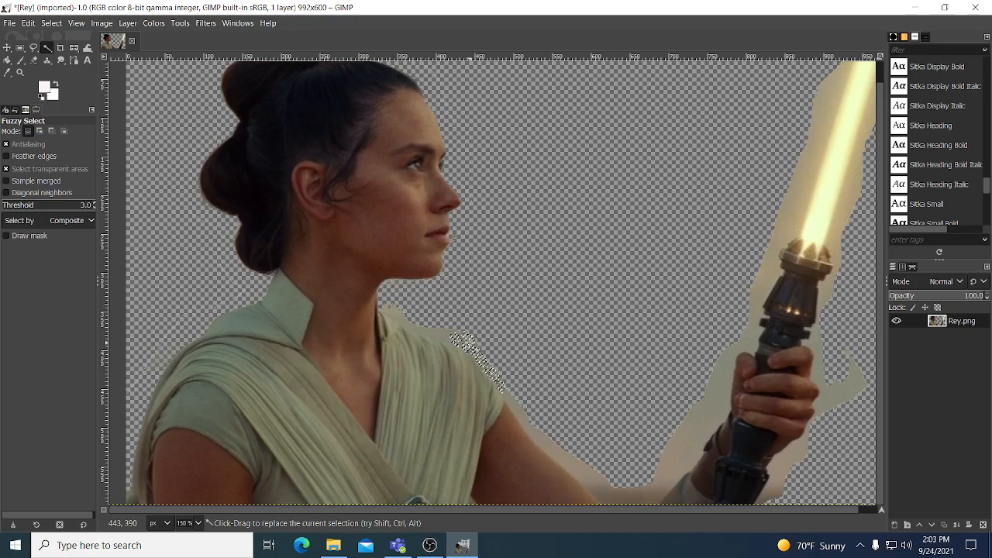
left_click(427, 331)
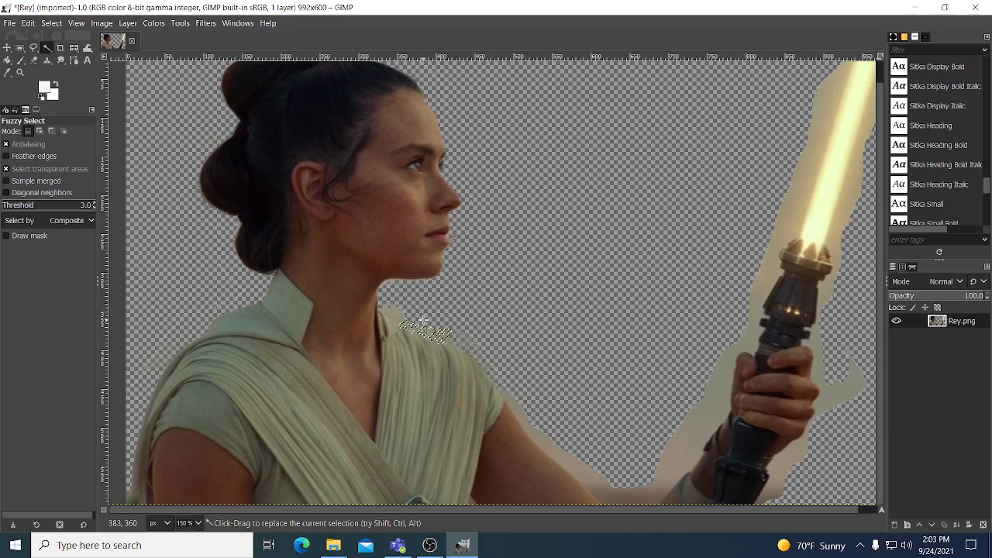
Step: Fuzzy-select and delete the leftover background beside Rey's front collar, and pick the remaining strip along her extended arm
left_click(393, 311)
key("Delete")
left_click(399, 318)
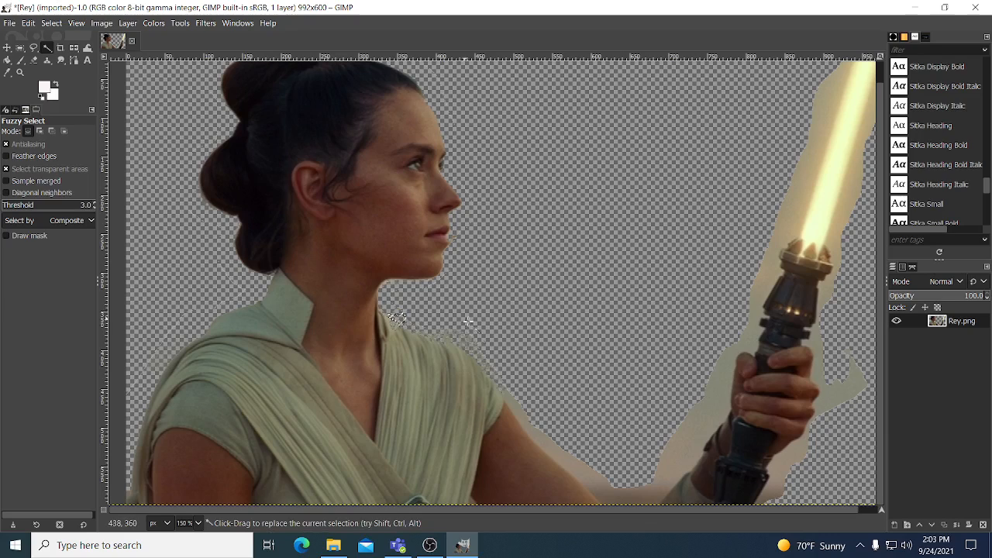
left_click(512, 405)
left_click(519, 415)
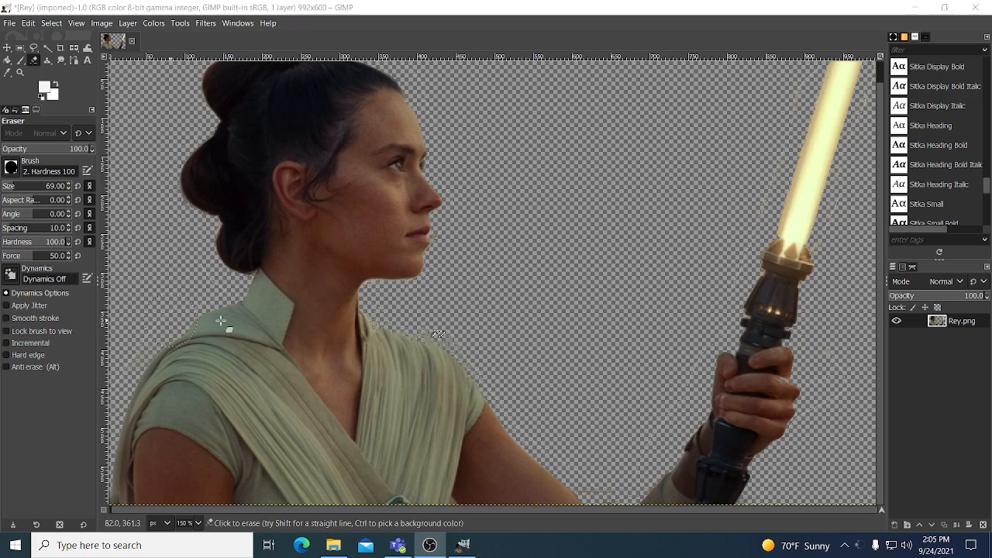
Step: Fuzzy-select the transparent background between Rey and the lightsaber, clear the selection, and activate the Eraser tool
left_click(47, 47)
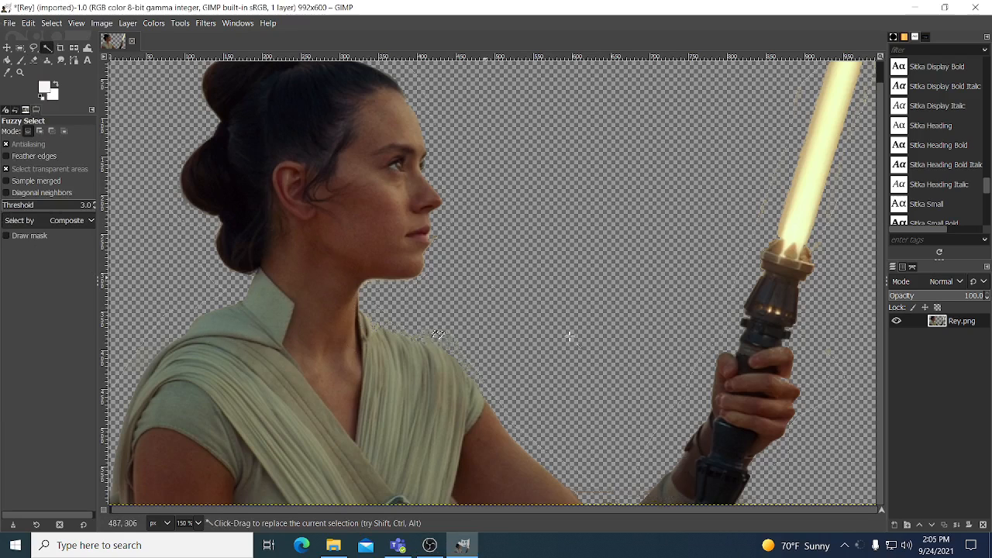
left_click(515, 357)
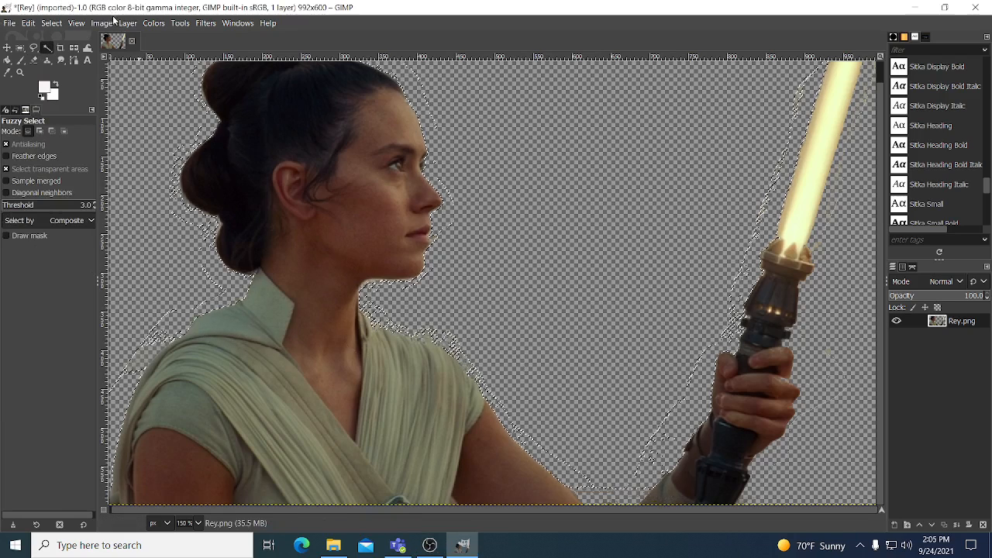
left_click(52, 23)
left_click(62, 51)
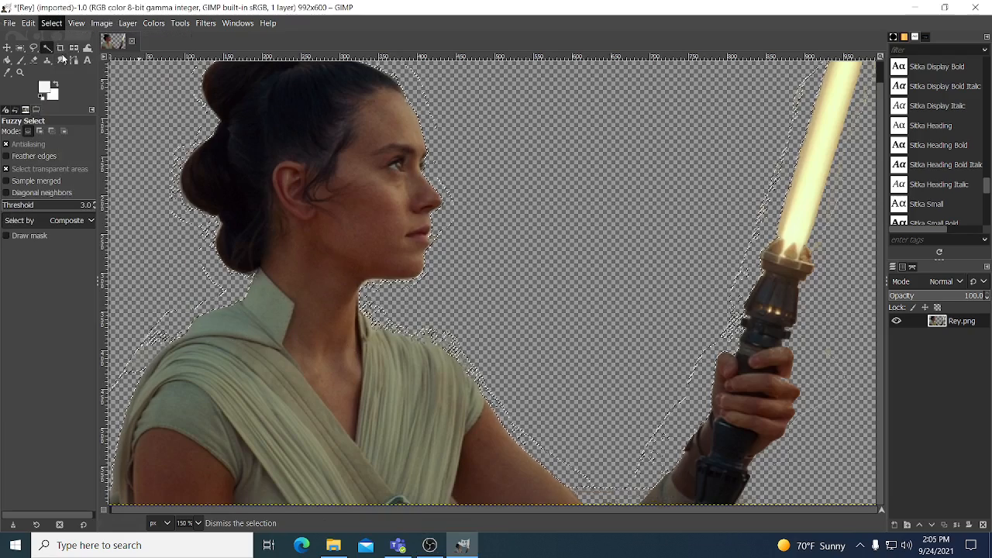
left_click(33, 60)
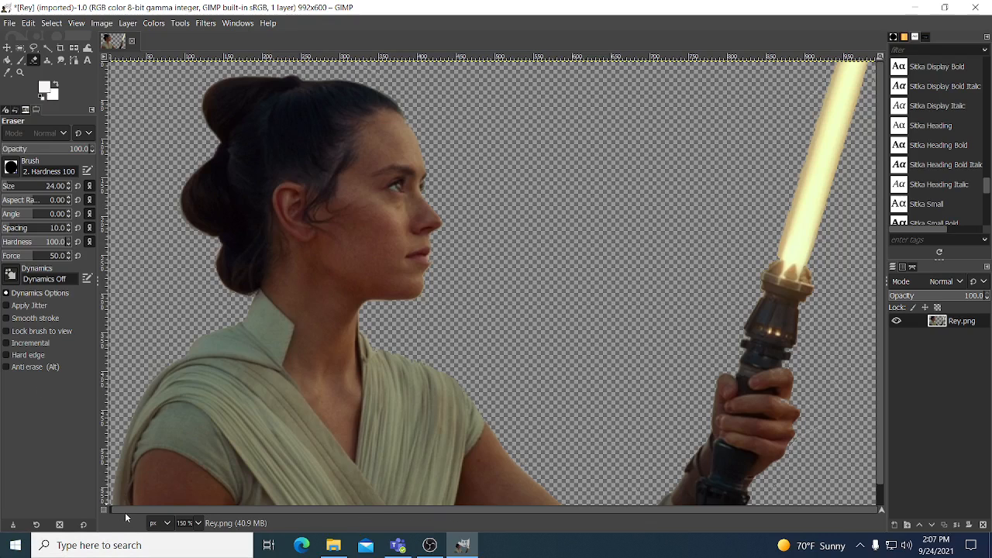
Step: Examine the cutout edges up close along Rey's chin, neck, front shoulder and hair for leftover background
scroll(343, 389, "up", 1)
scroll(343, 389, "up", 6)
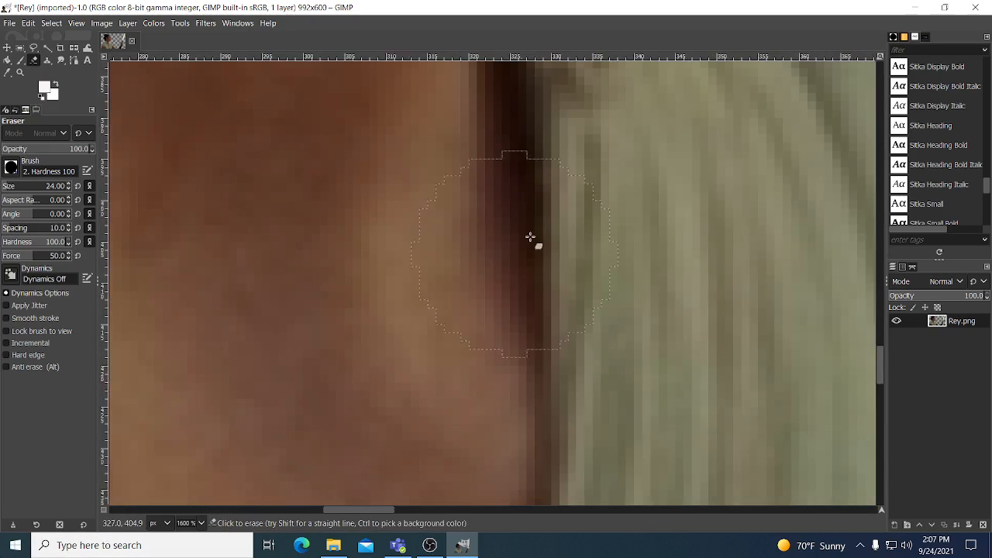
scroll(589, 357, "up", 5)
scroll(658, 426, "down", 2)
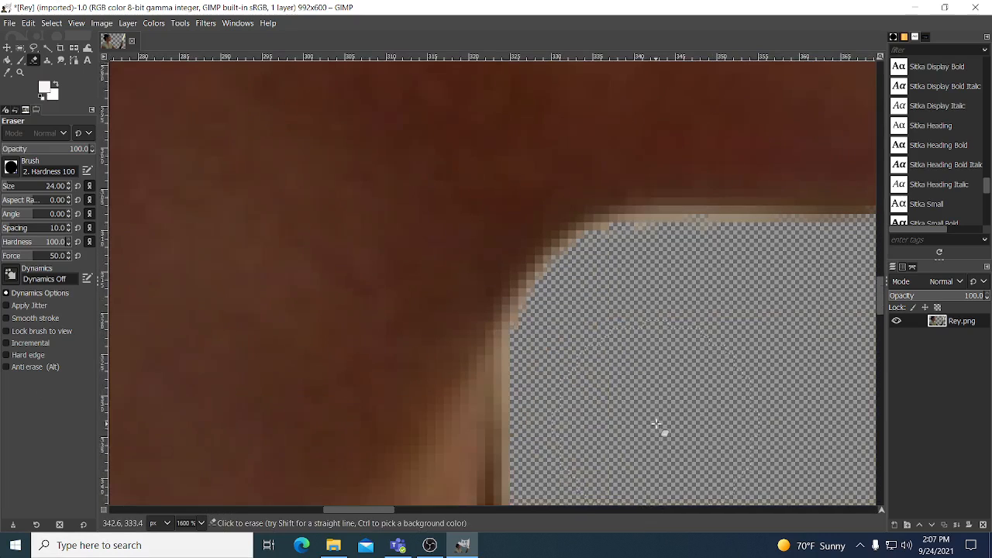
left_click(665, 424)
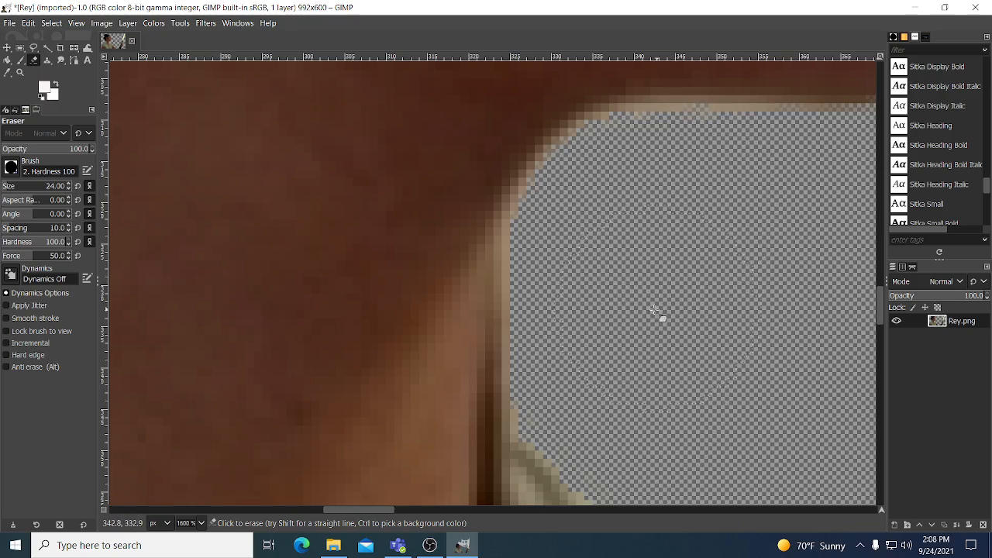
scroll(636, 301, "left", 5)
scroll(633, 300, "right", 10)
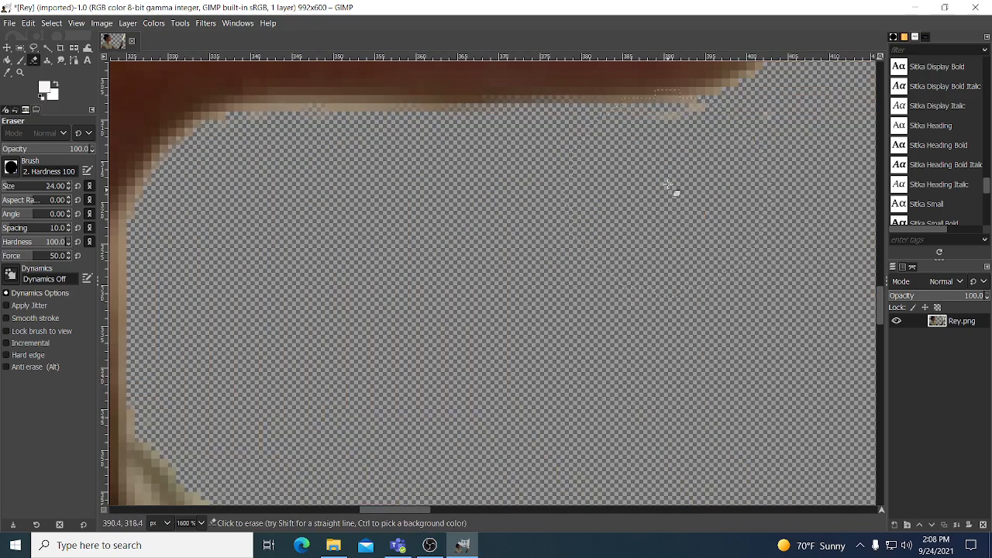
scroll(677, 274, "down", 8)
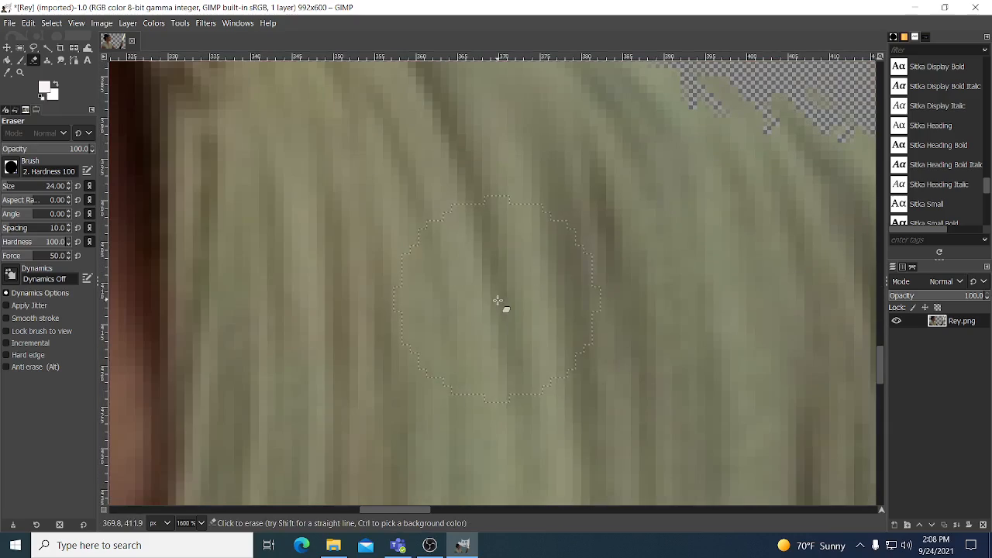
scroll(750, 202, "up", 3)
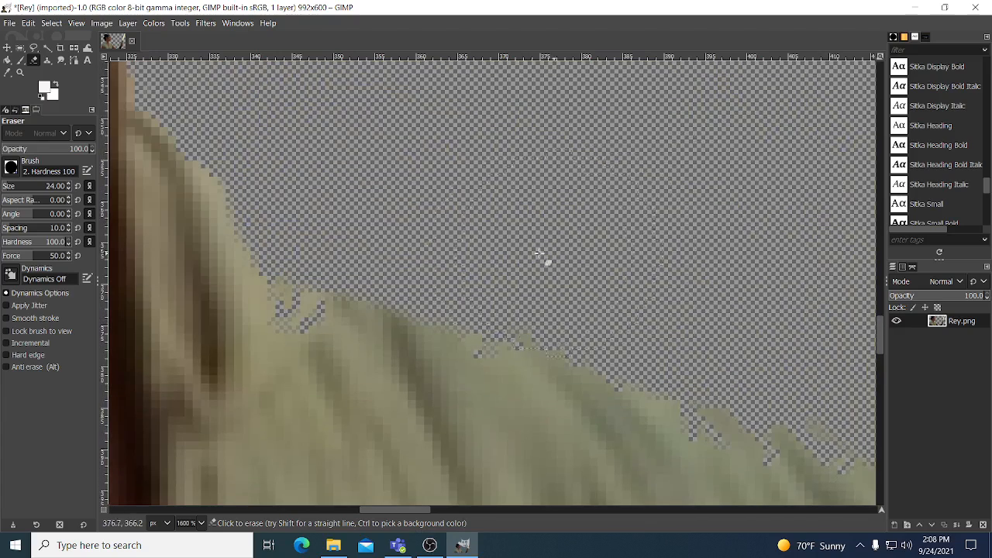
scroll(457, 194, "down", 6)
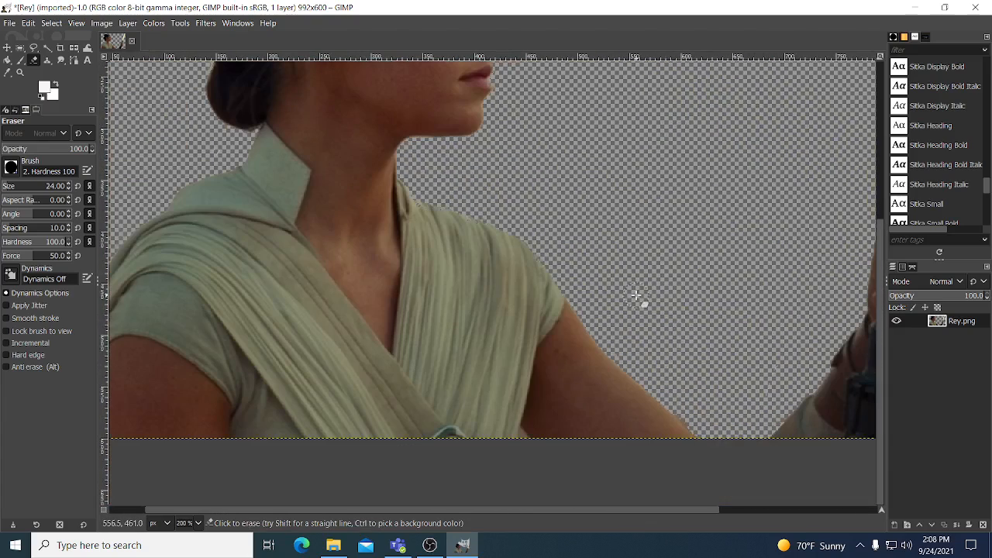
scroll(377, 261, "up", 5)
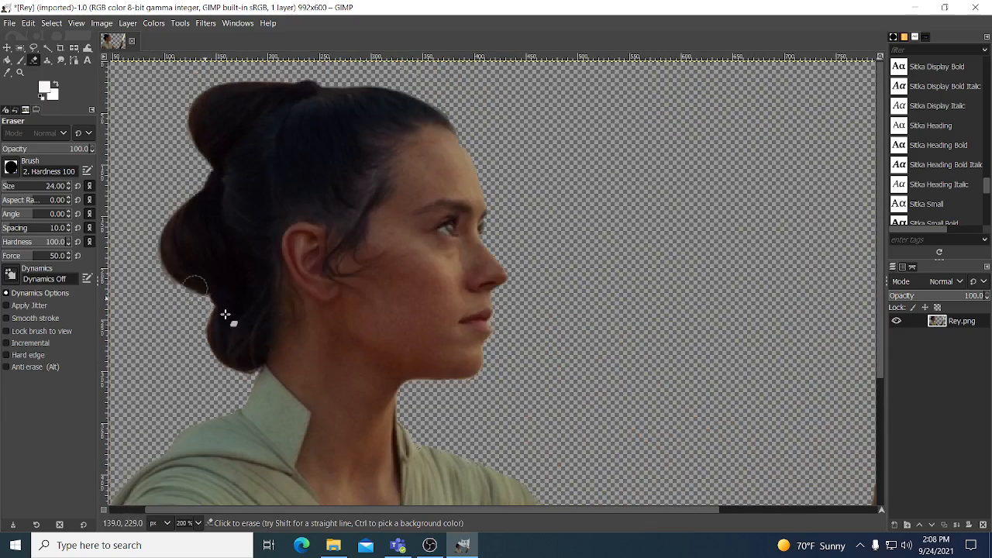
scroll(488, 294, "down", 3)
scroll(690, 373, "up", 3)
scroll(692, 376, "down", 3)
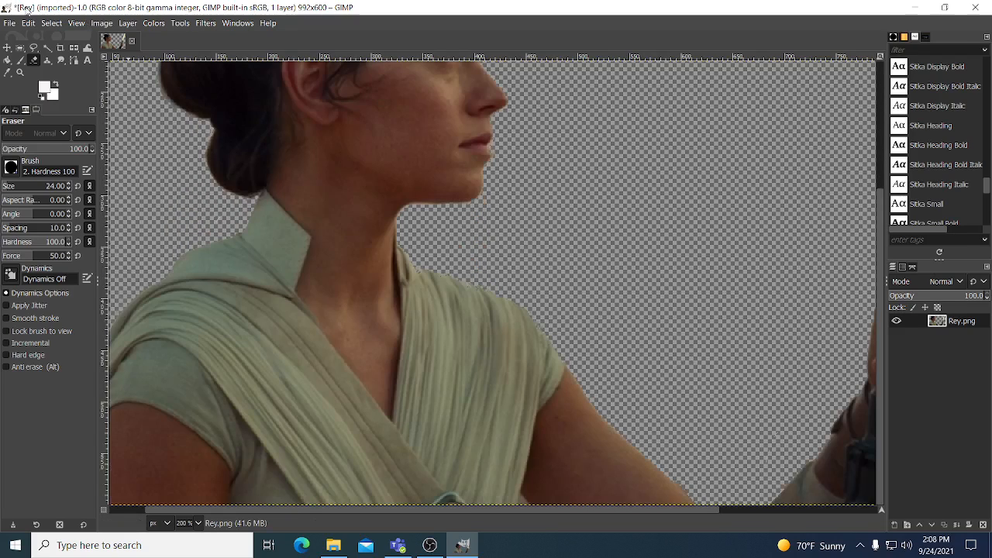
left_click_drag(28, 11, 32, 15)
right_click(32, 13)
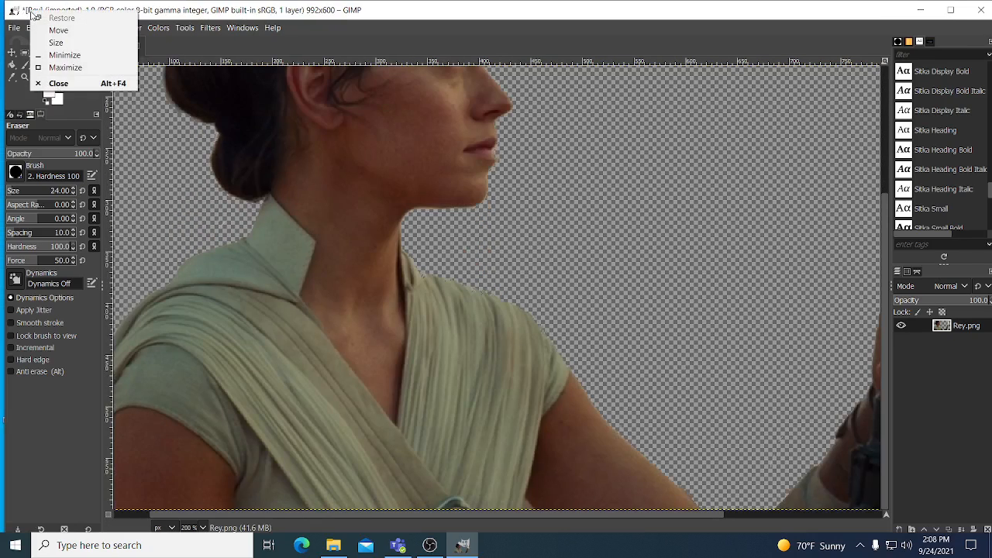
left_click(64, 8)
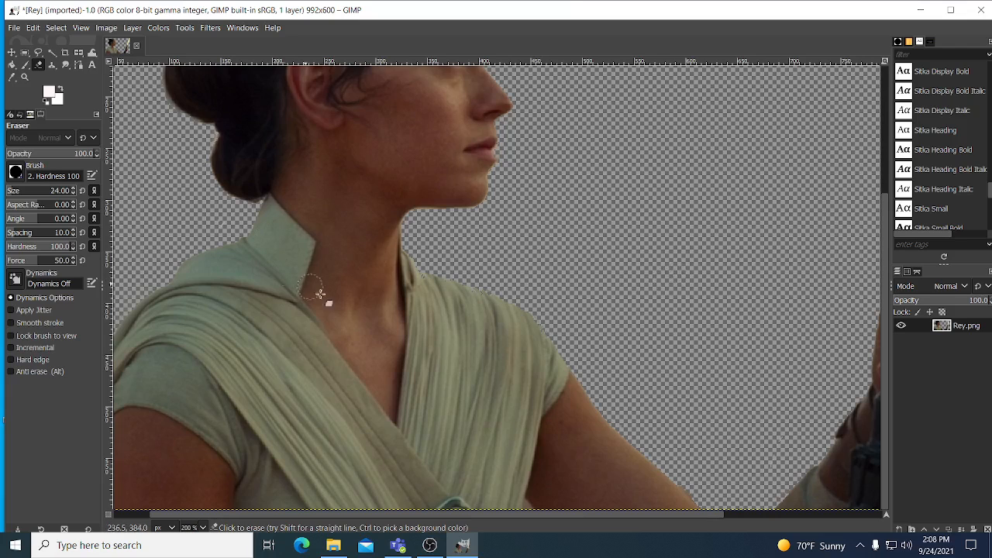
scroll(355, 339, "down", 3)
scroll(355, 339, "up", 2)
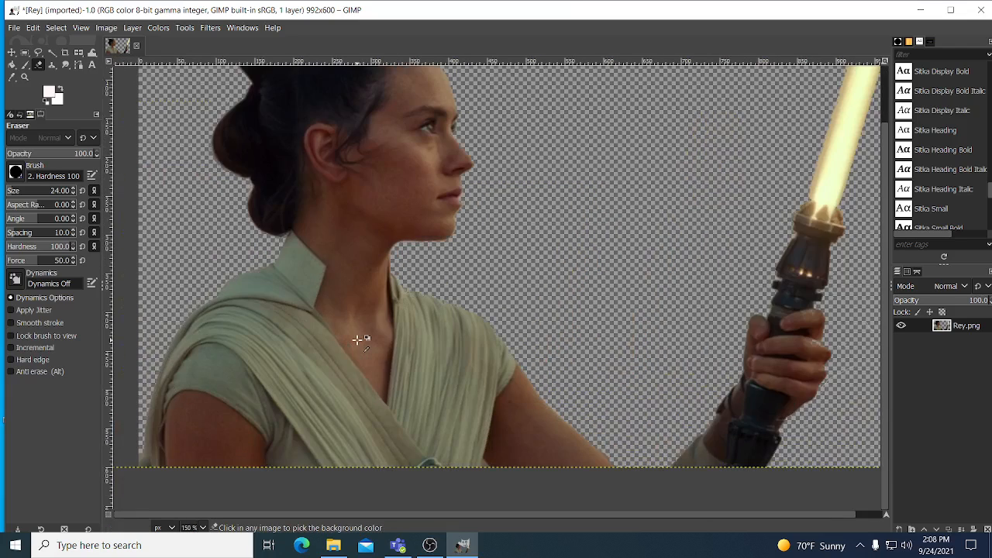
scroll(360, 336, "down", 1)
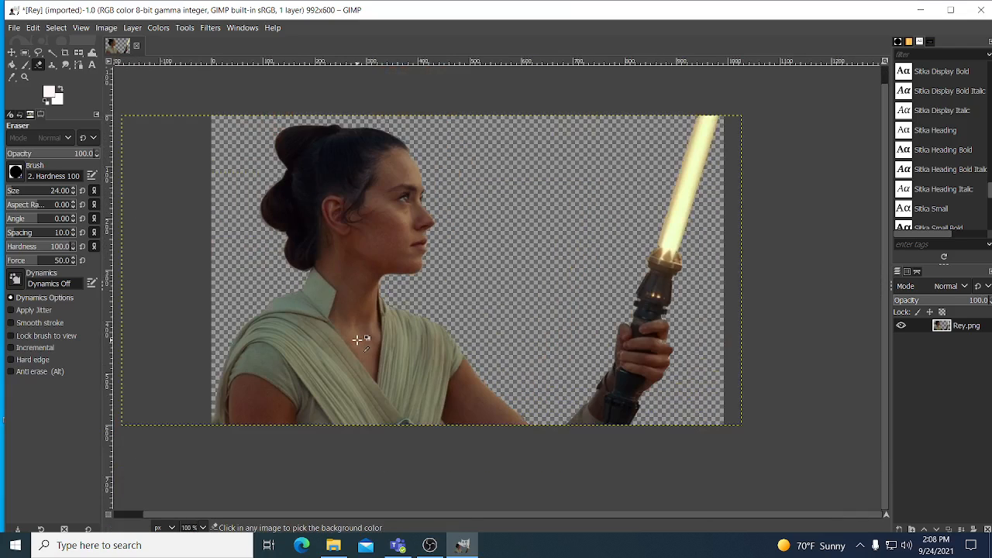
Step: Try to save the cutout as Rey.xcf in the Edits folder, and cancel without replacing the existing file
left_click(14, 27)
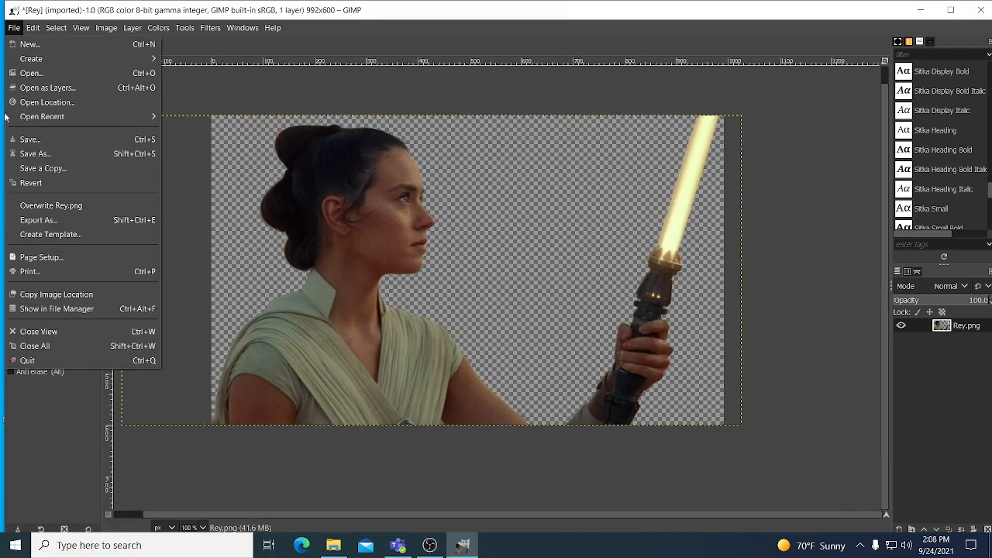
left_click(39, 154)
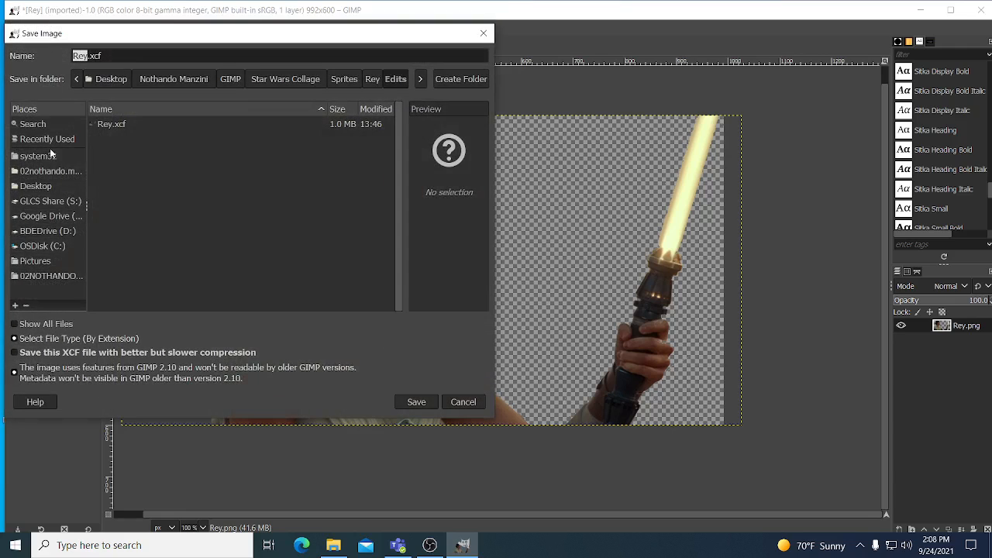
left_click(405, 401)
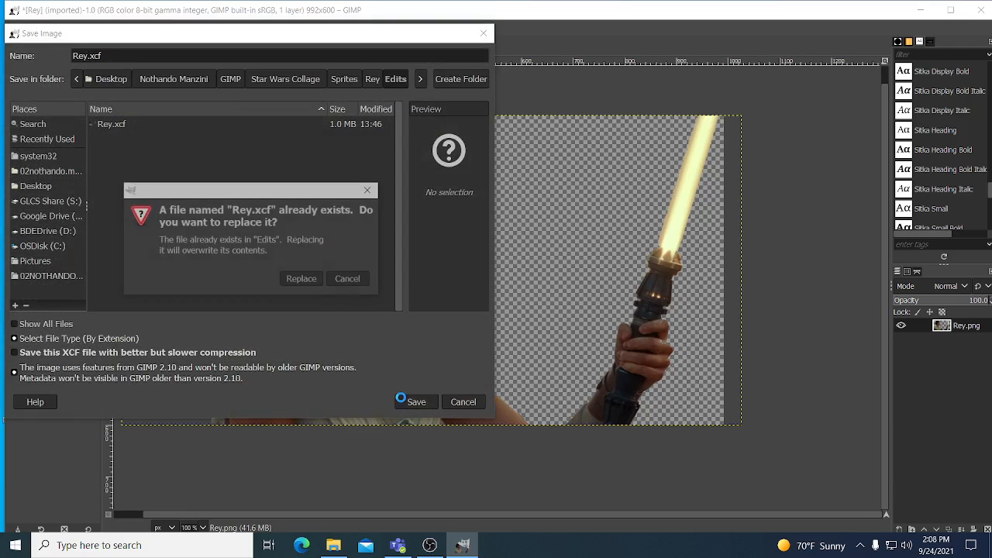
left_click(358, 279)
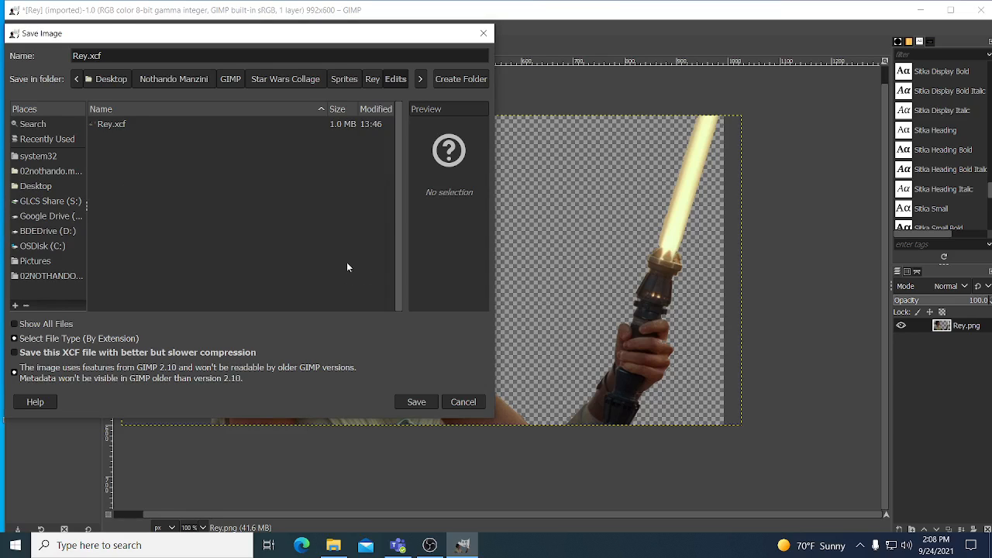
left_click(483, 34)
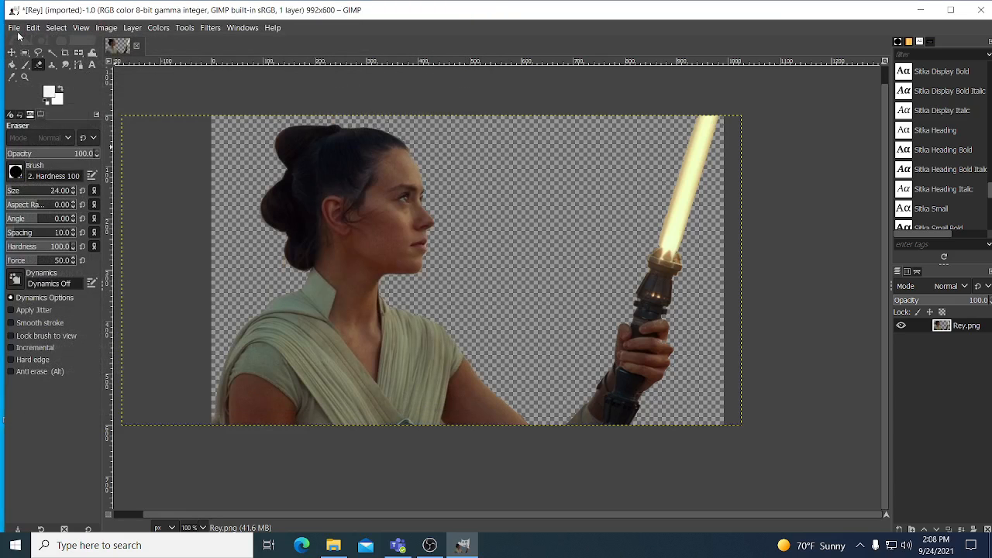
Step: Switch to File Explorer and check the existing Rey image files in the Edits folder
left_click(14, 28)
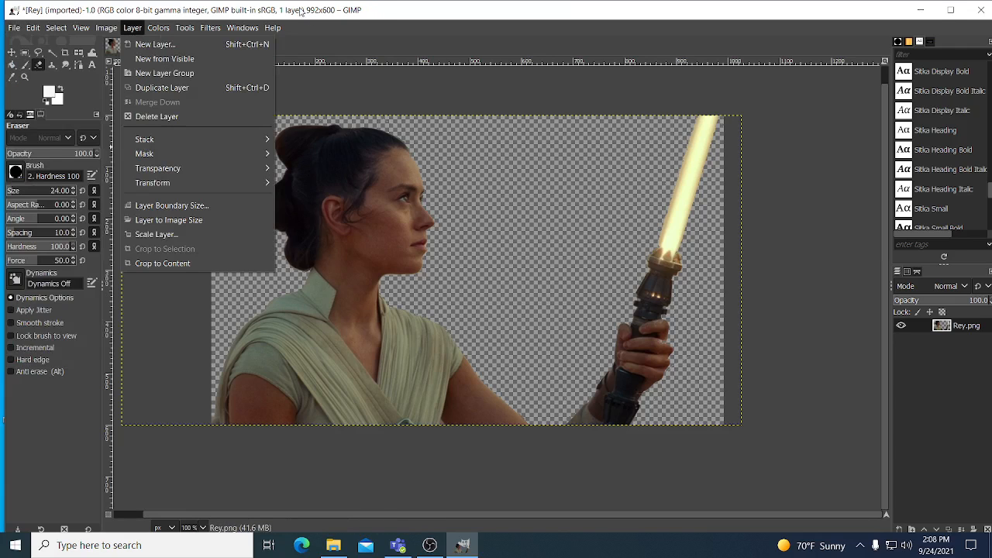
left_click(920, 10)
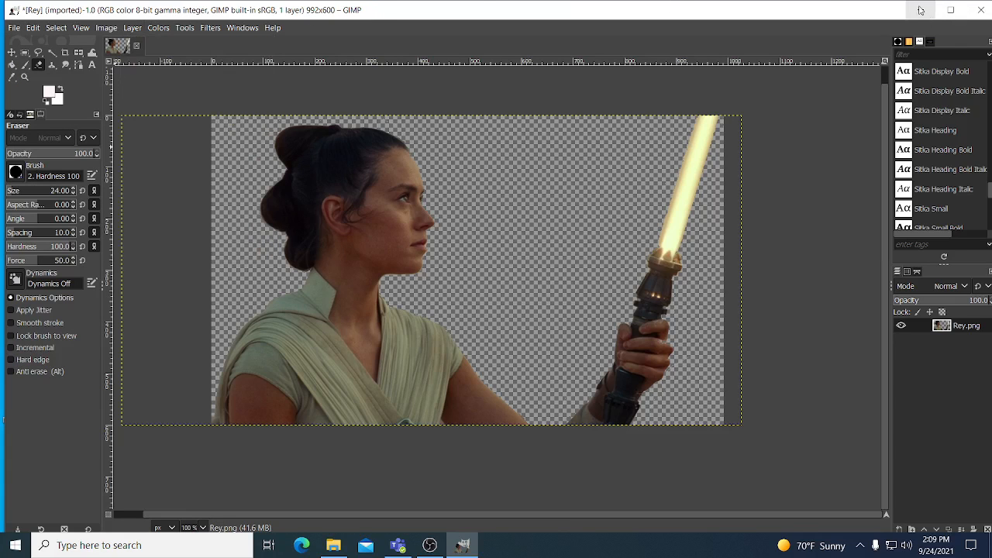
left_click(923, 10)
right_click(420, 107)
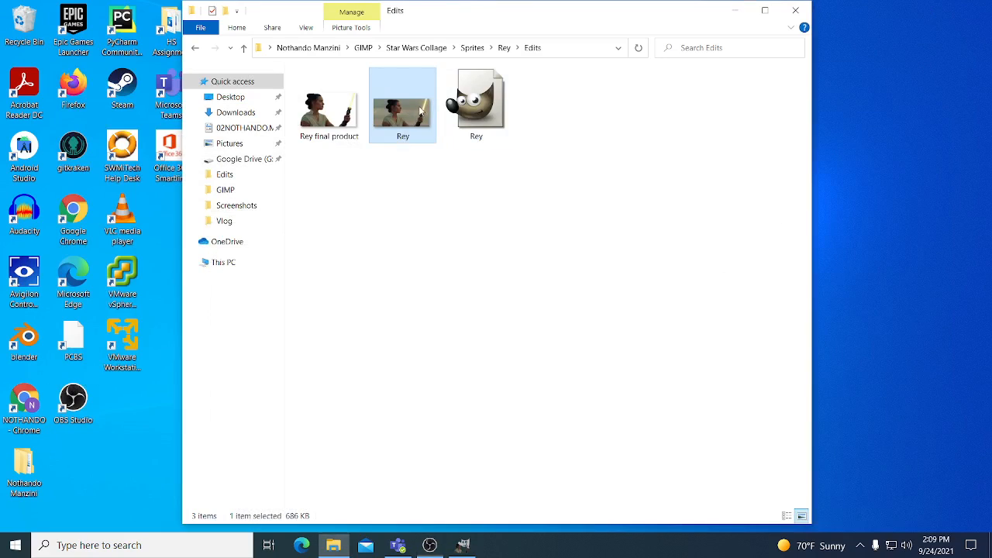
left_click(362, 182)
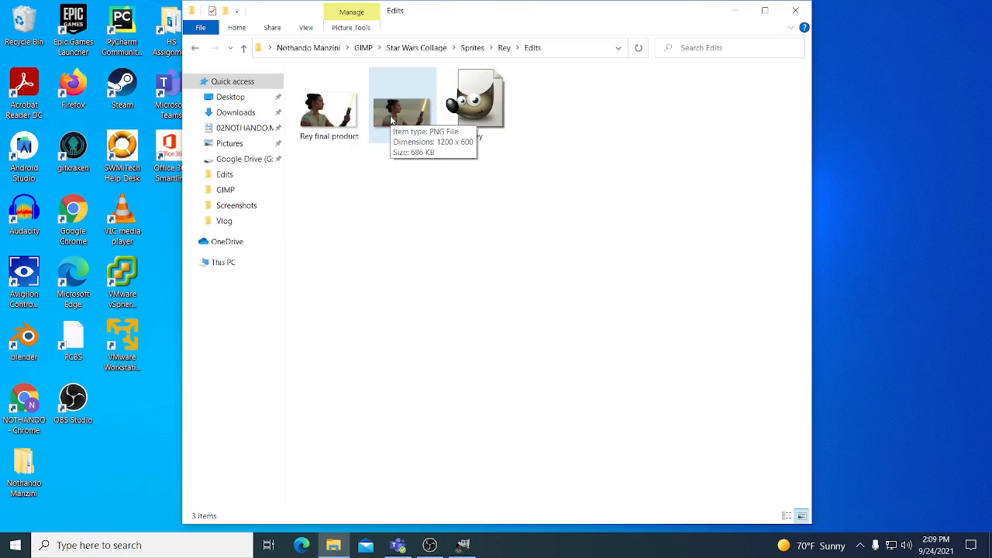
Step: Switch back to GIMP and try to export the cutout as Rey.png in the Edits folder, cancelling without replacing the existing file
left_click(460, 547)
left_click(14, 28)
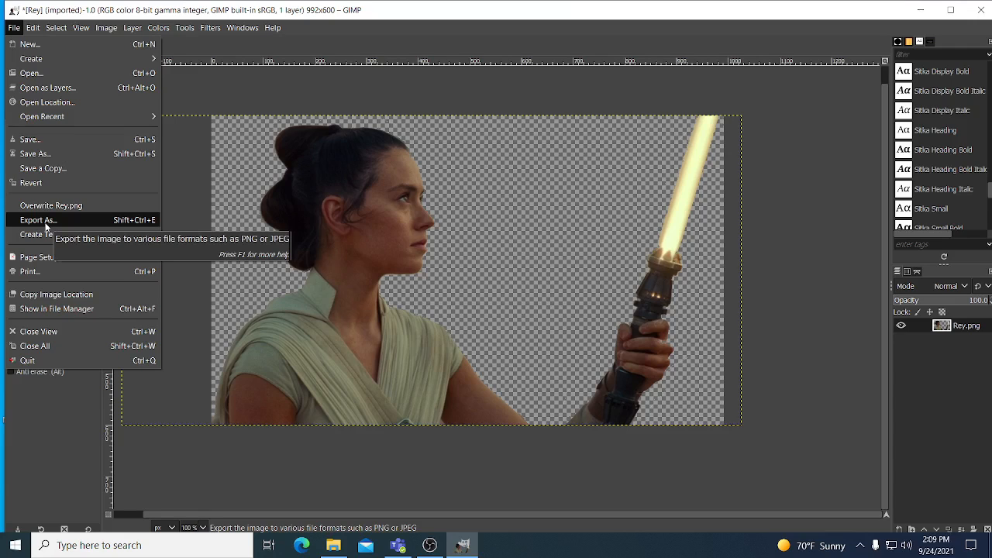
left_click(121, 220)
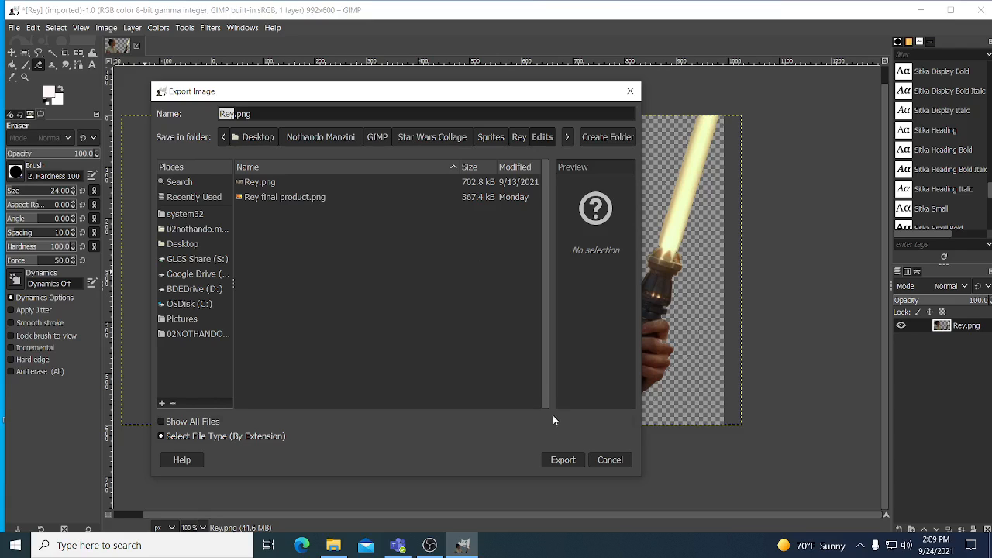
left_click(564, 460)
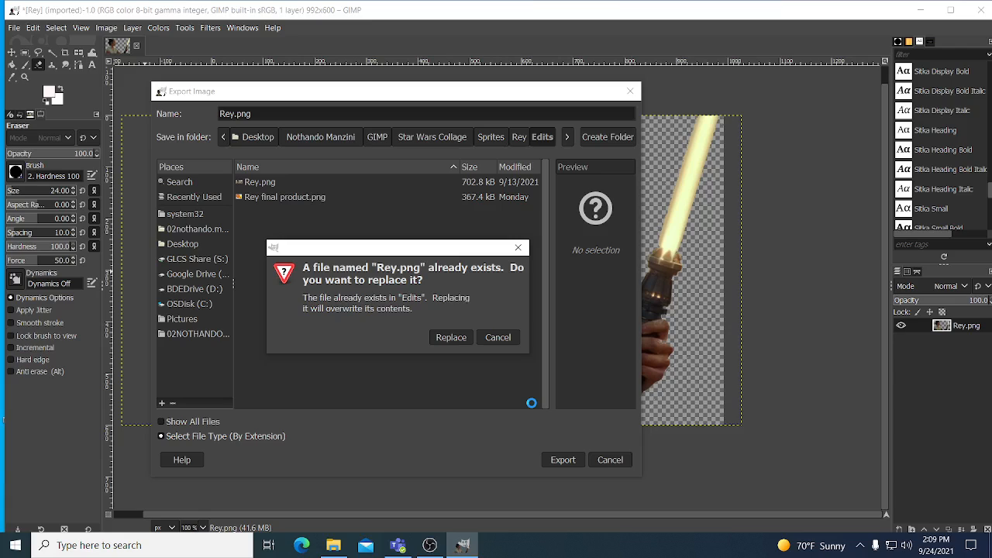
left_click(497, 337)
left_click(610, 460)
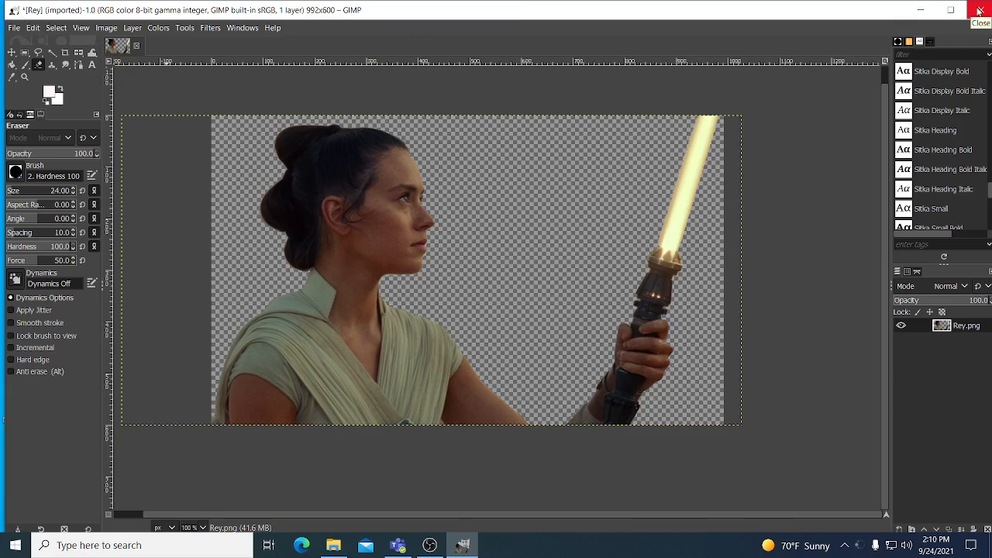
Step: Quit GIMP, discarding the unsaved changes, and open the Rey final product image from the Edits folder in Photos
left_click(979, 9)
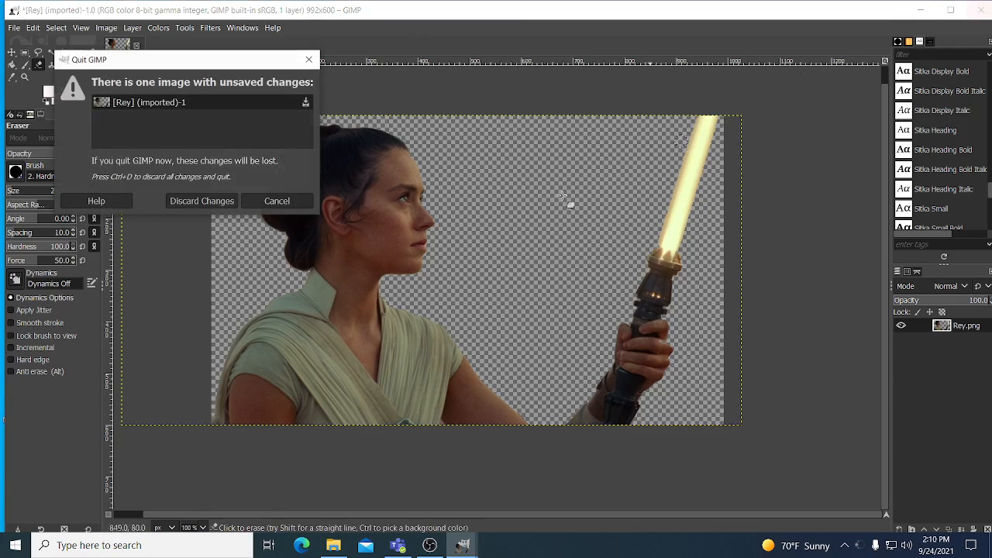
left_click(218, 201)
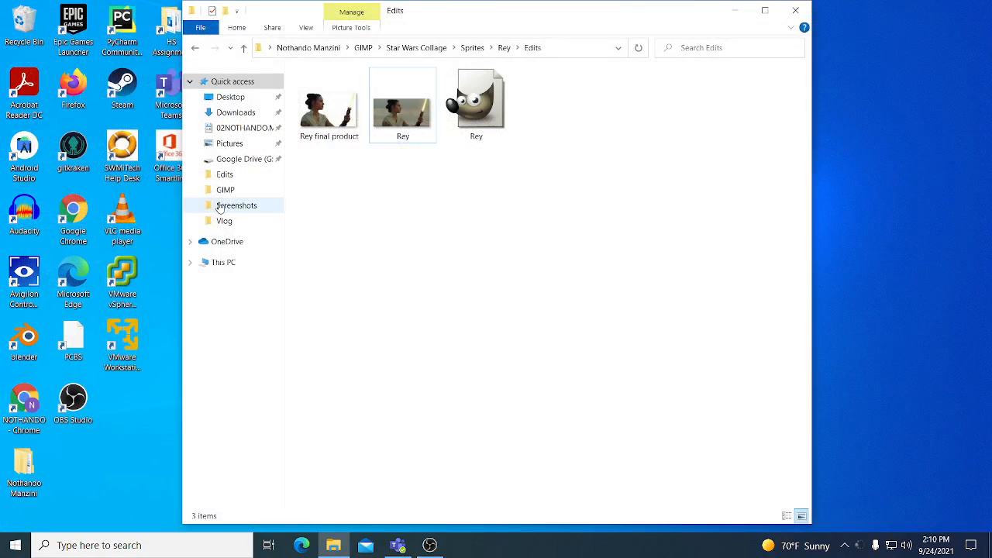
double_click(337, 117)
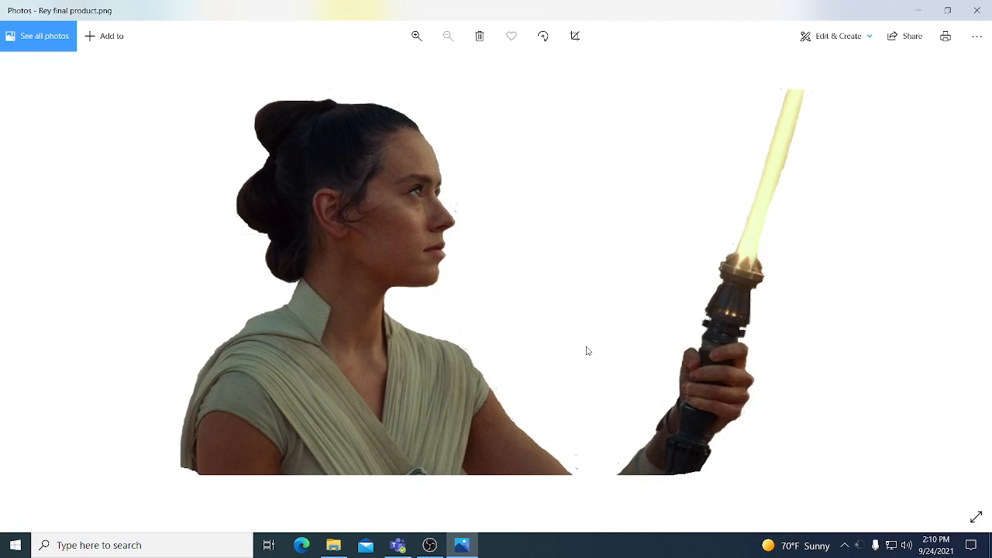
Step: Inspect the edges of the Rey cutout around the chin, neck and shoulder for leftover specks
scroll(571, 353, "up", 10)
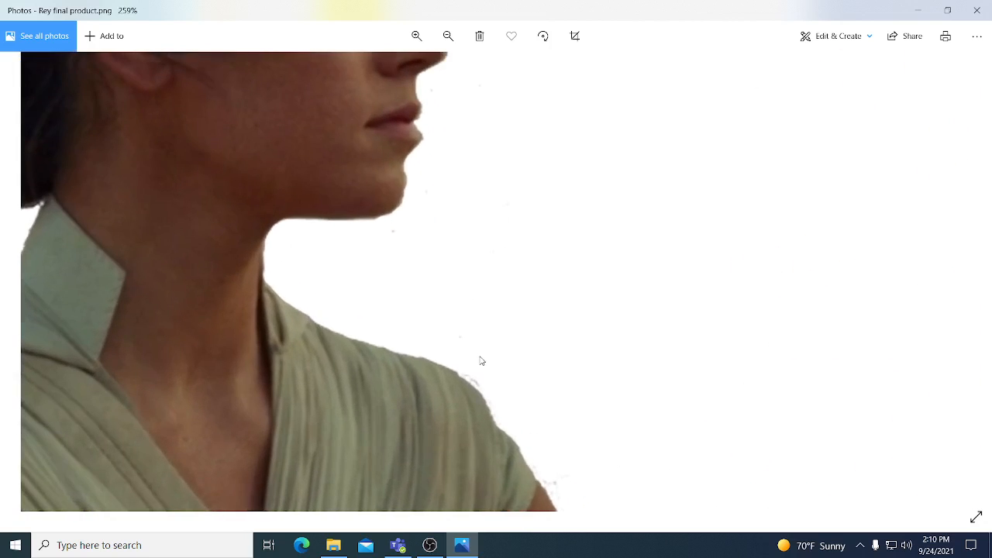
scroll(474, 366, "down", 4)
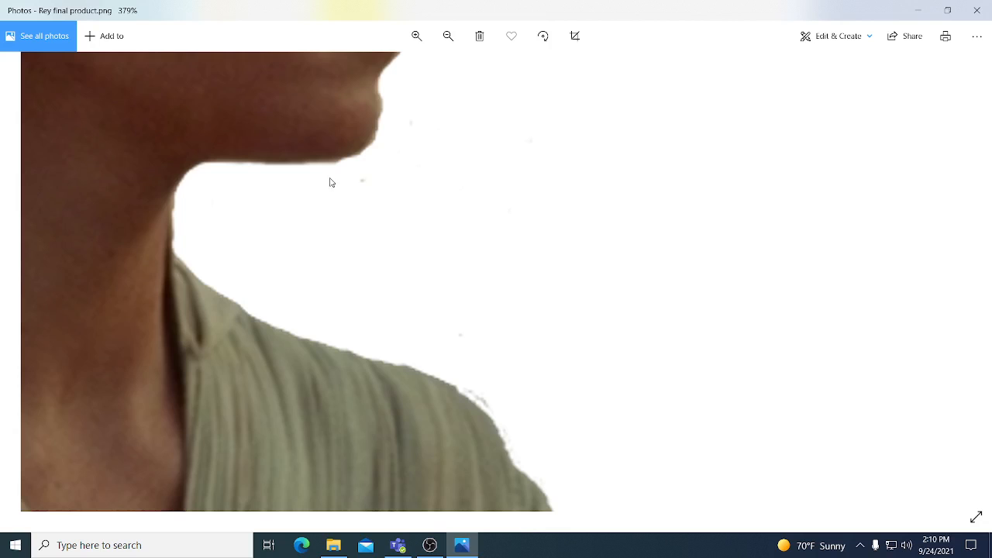
scroll(397, 181, "up", 4)
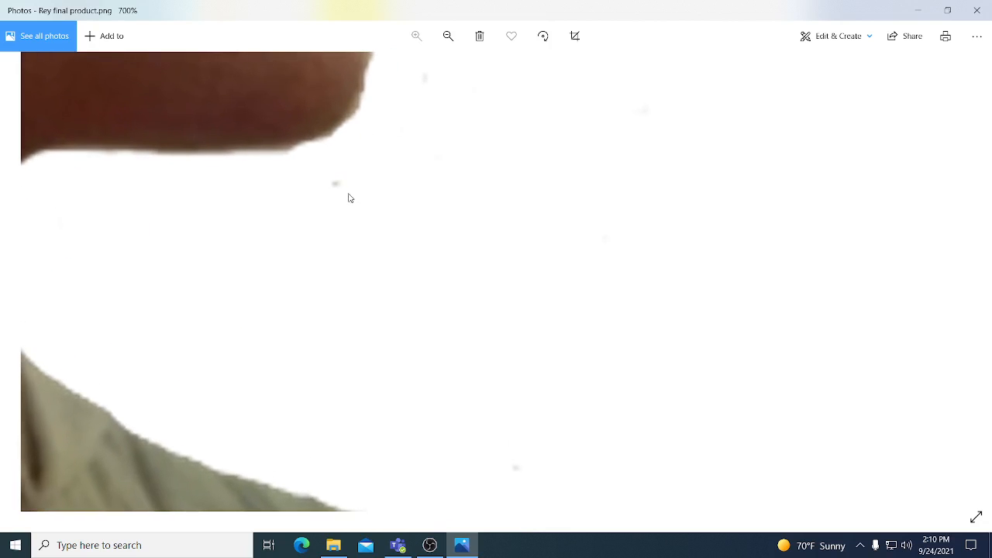
scroll(348, 197, "down", 3)
scroll(351, 200, "down", 8)
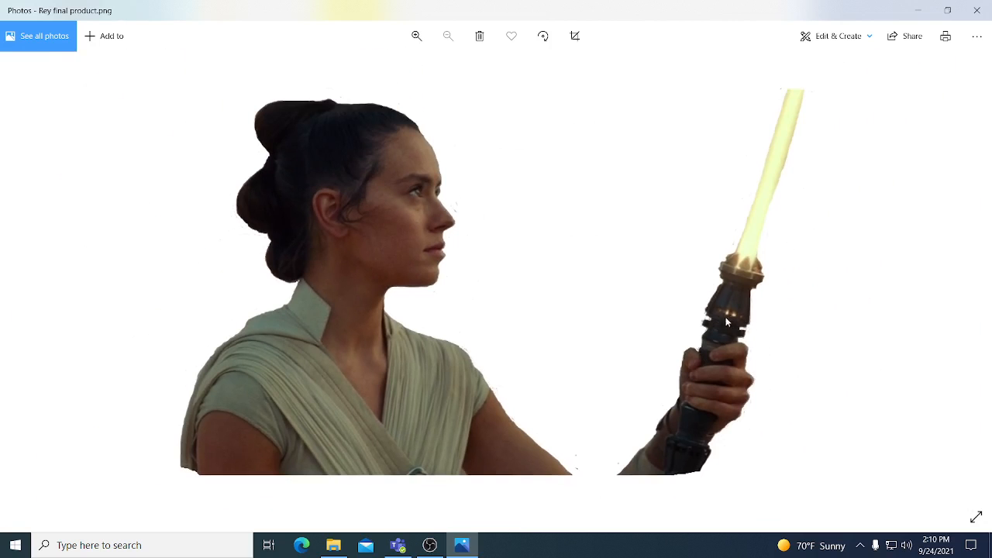
Step: Inspect the cutout edges around the lightsaber hilt, hand and blade, and close the Rey final product image
scroll(732, 324, "up", 5)
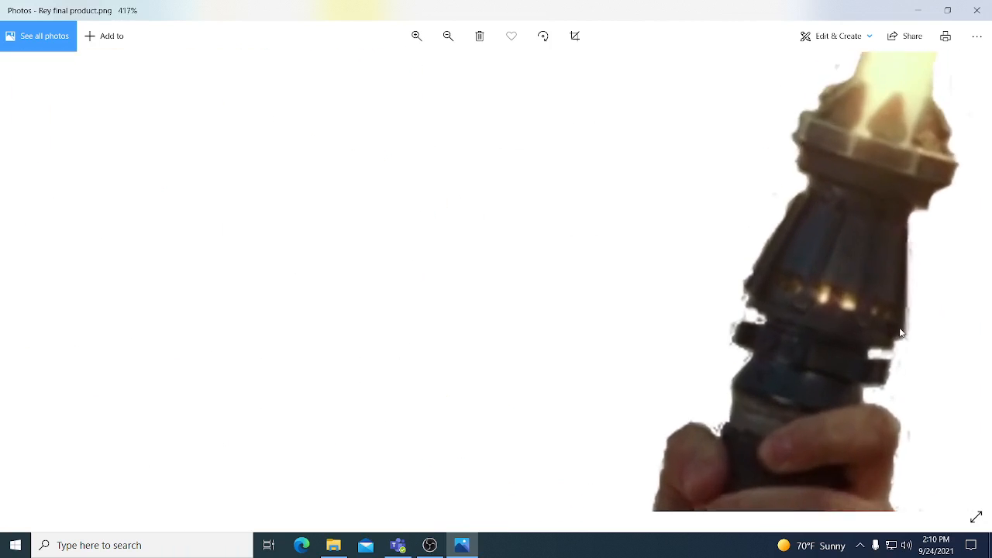
scroll(893, 326, "down", 1)
scroll(893, 325, "up", 1)
scroll(892, 326, "down", 1)
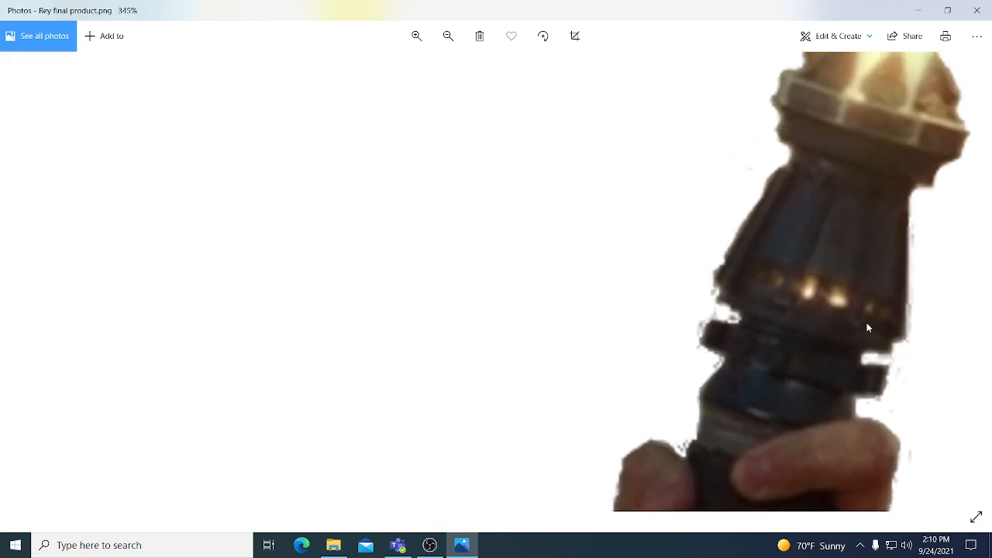
scroll(866, 325, "down", 3)
scroll(853, 143, "up", 2)
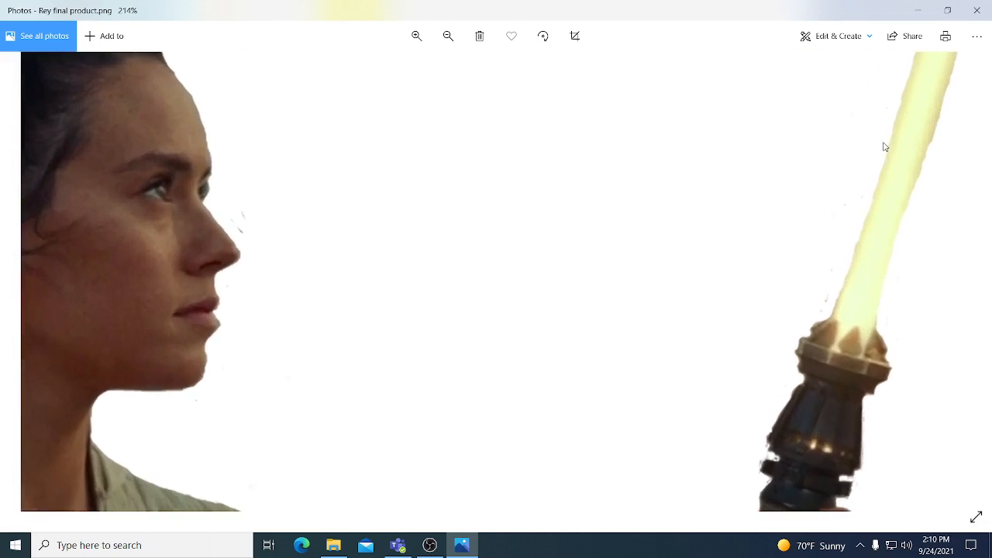
scroll(931, 150, "up", 2)
scroll(953, 144, "down", 3)
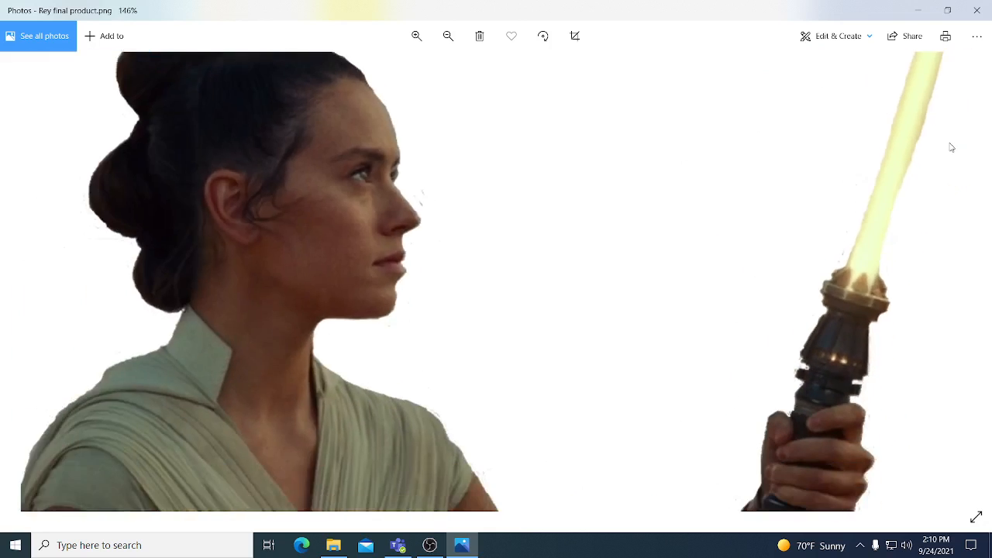
scroll(930, 155, "down", 2)
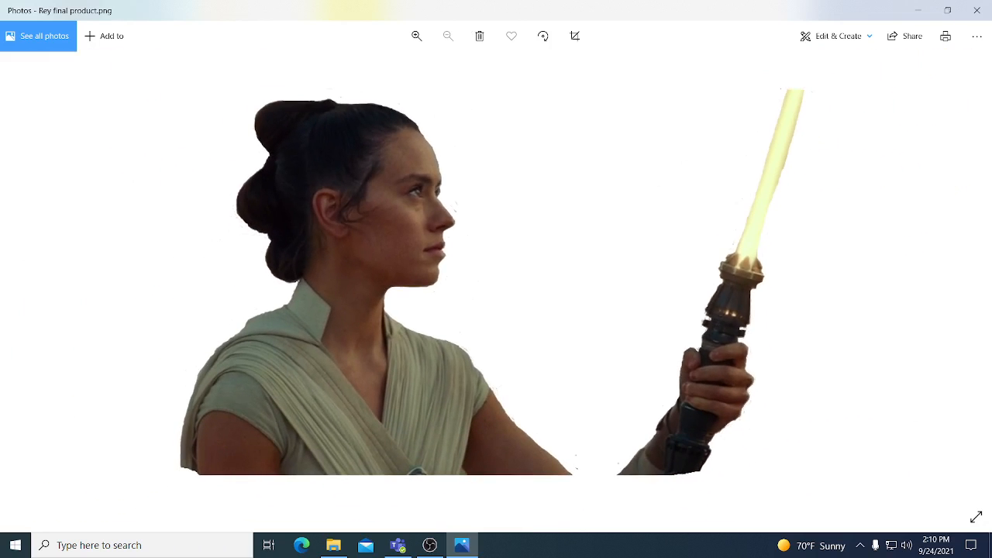
left_click(979, 9)
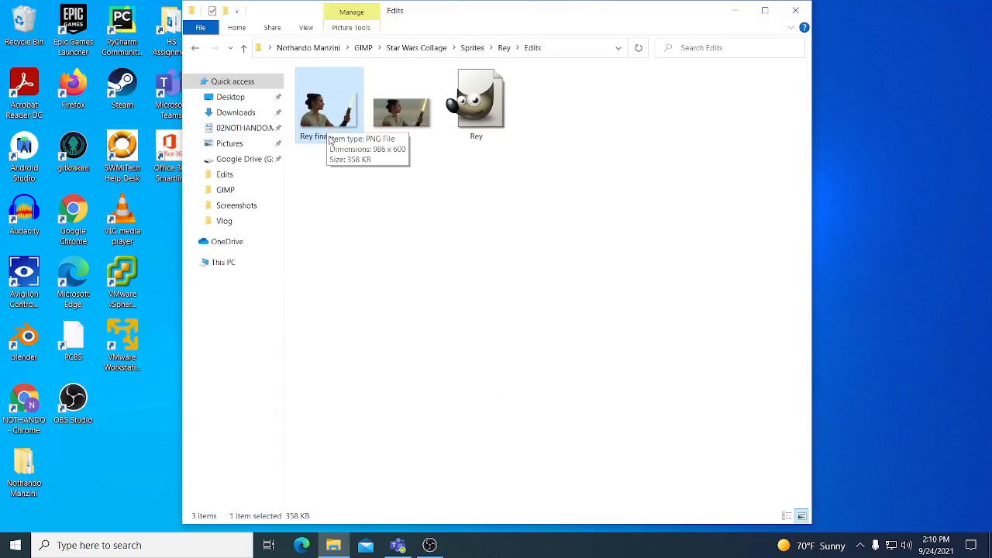
Step: View the finished Snoke.png cutout from the Edits folder of the Snoke sprites, and close it
left_click(467, 52)
double_click(406, 113)
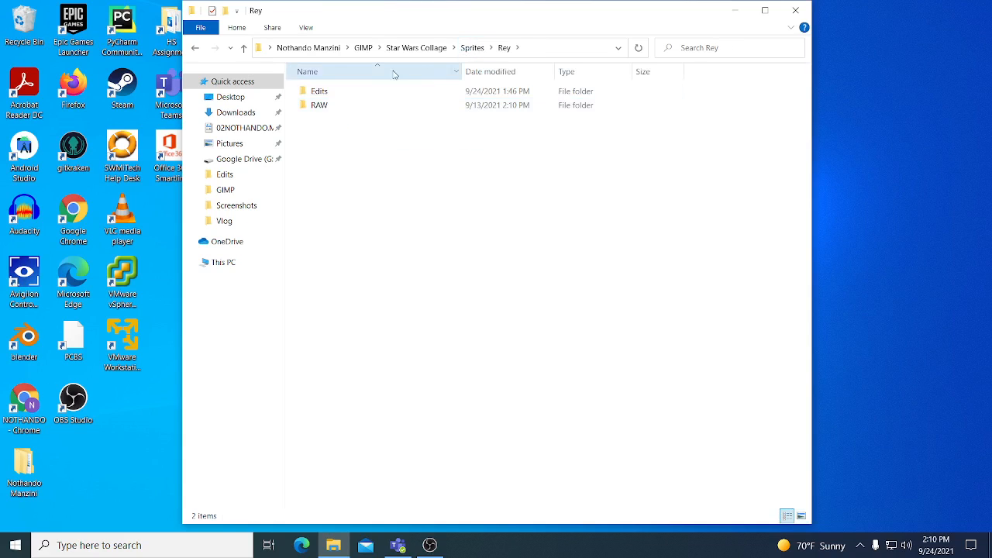
left_click(465, 50)
double_click(480, 101)
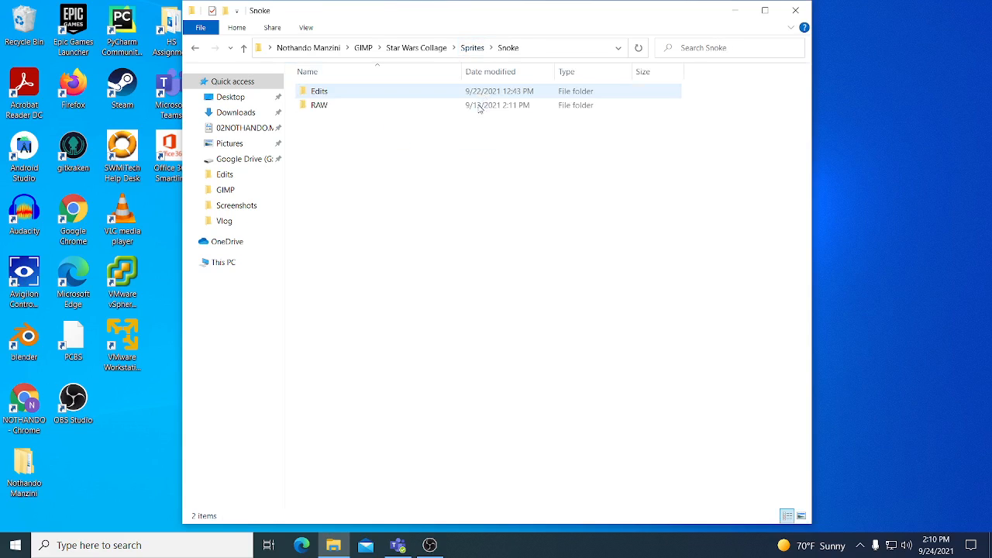
double_click(437, 94)
double_click(417, 107)
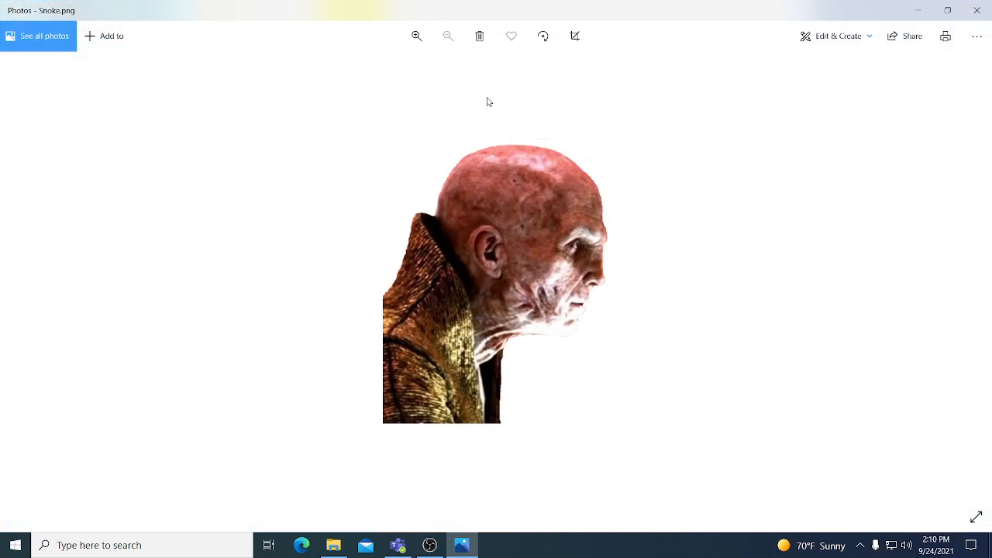
left_click(977, 10)
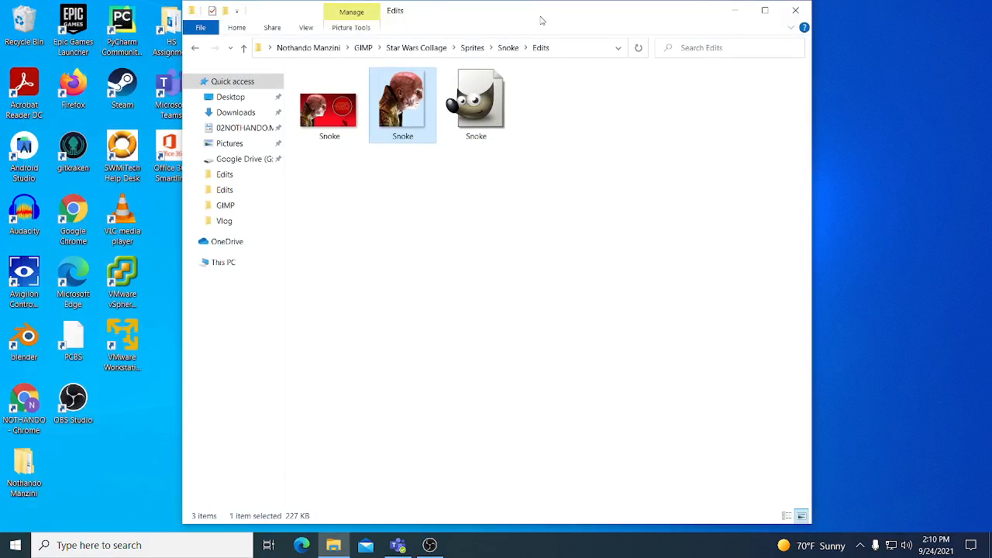
Step: View the finished Kylo Ren ship cutout from the Edits folder of the Kylo Ren sprites, and close it
left_click(474, 48)
double_click(326, 96)
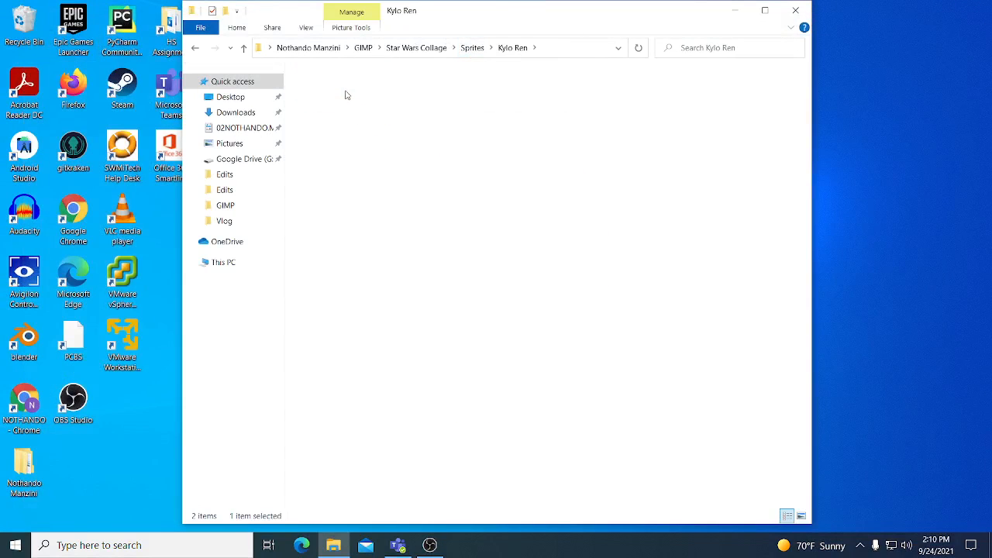
double_click(341, 99)
double_click(337, 107)
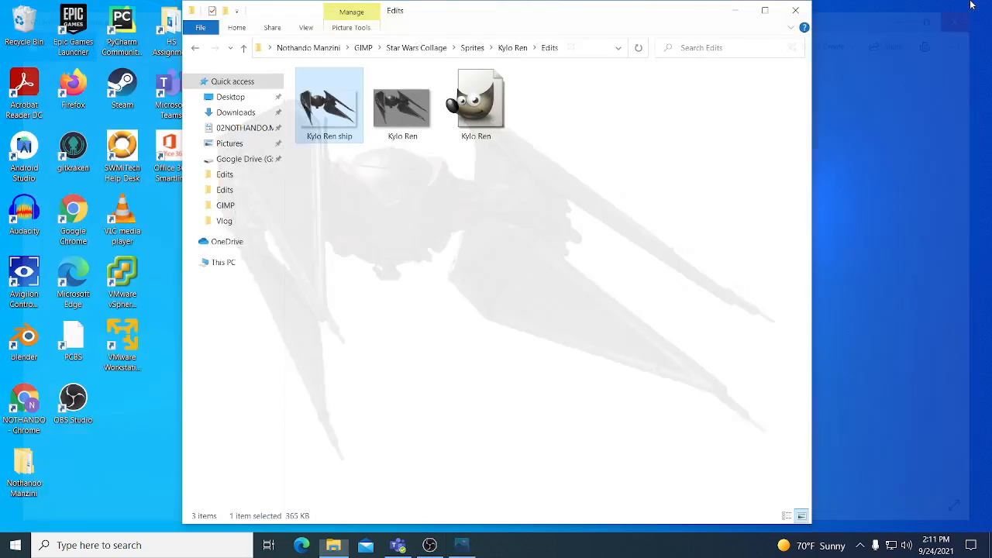
left_click(976, 9)
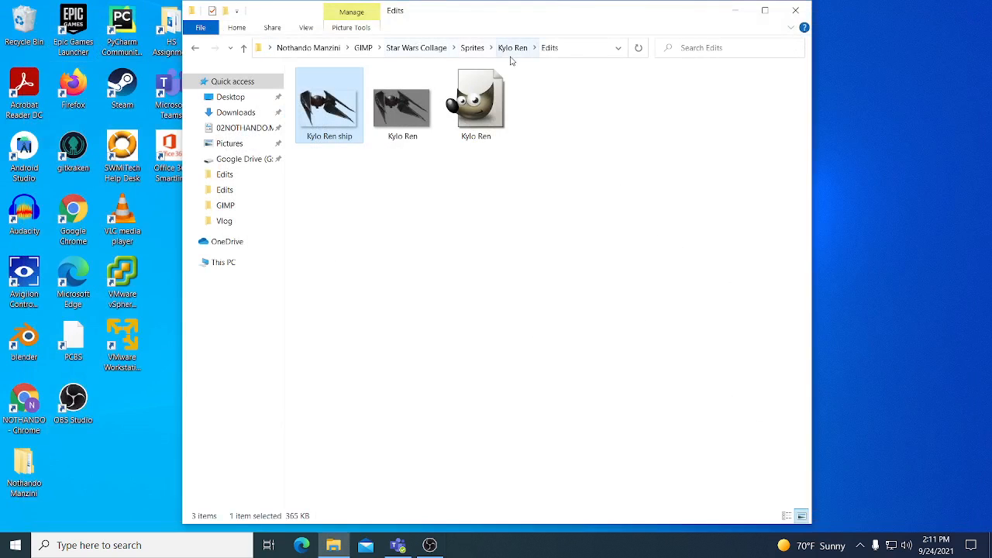
Step: Check the sprite images stored in the Sprites folder of the Star Wars Collage's Final Collage folder
left_click(445, 47)
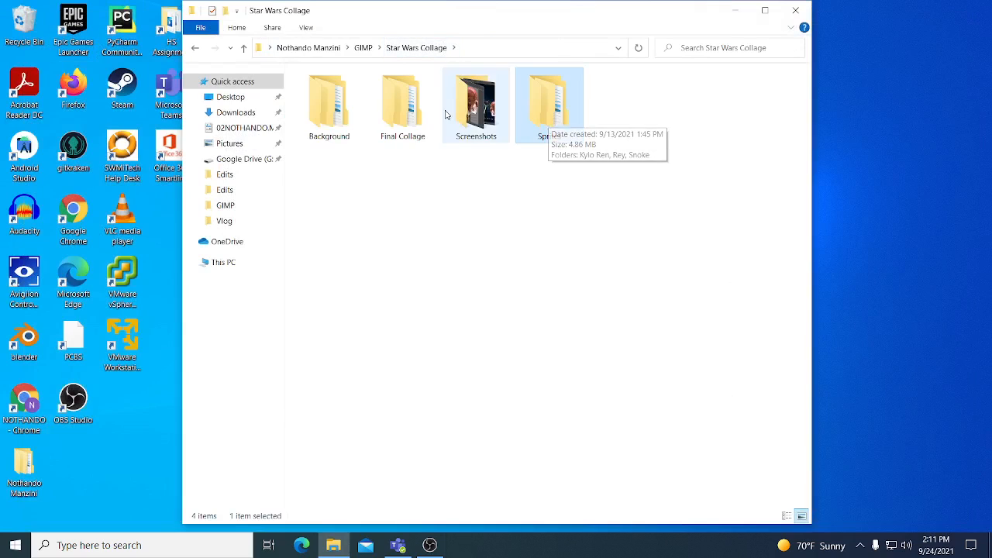
left_click(417, 114)
double_click(417, 114)
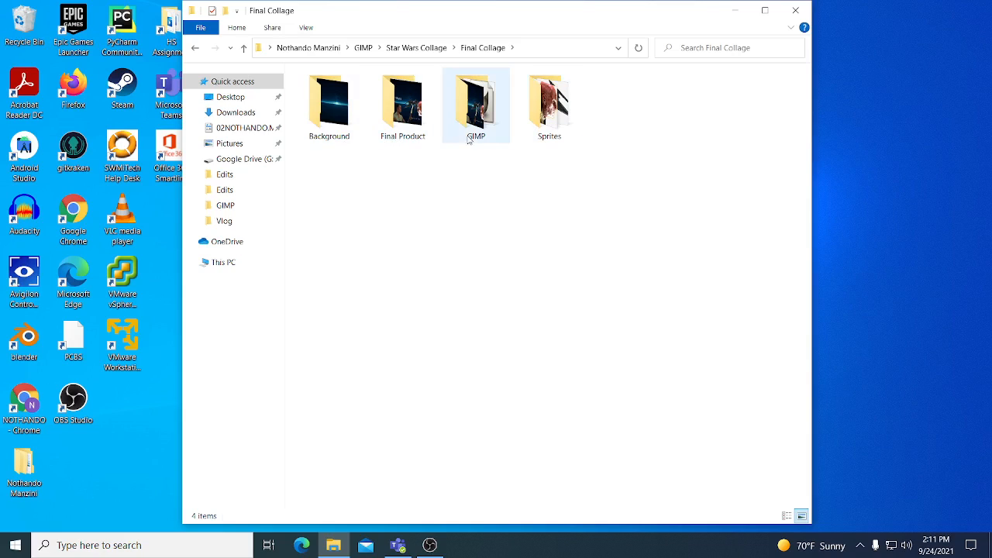
double_click(552, 138)
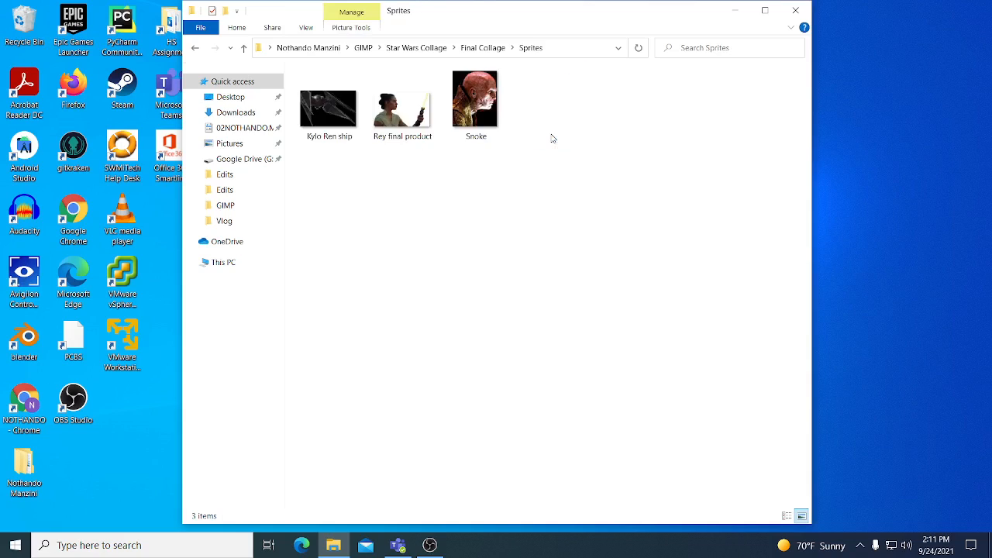
left_click(196, 48)
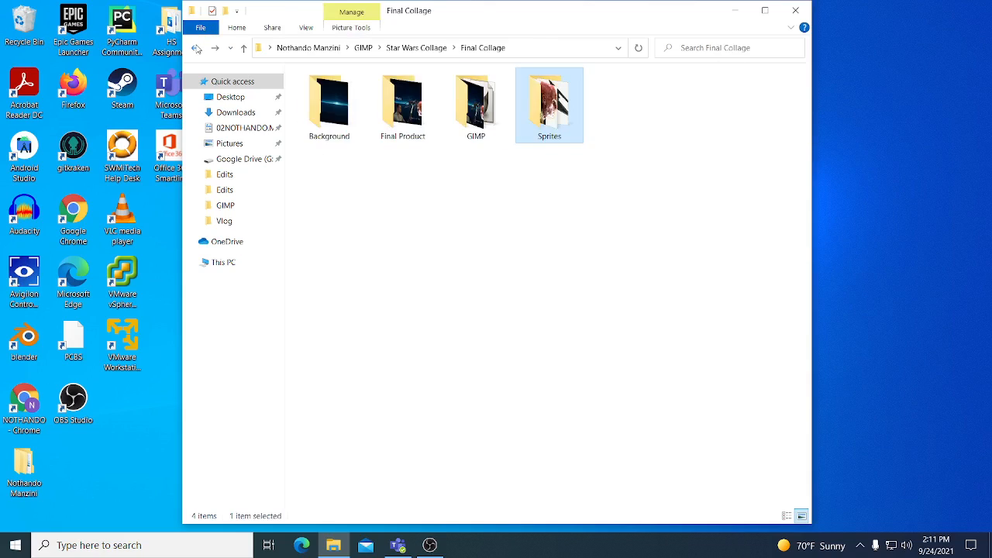
Step: Open Star Wars Collage.xcf from the Final Collage's GIMP folder in GIMP, arranging the File Explorer and GIMP windows so both are accessible
double_click(472, 124)
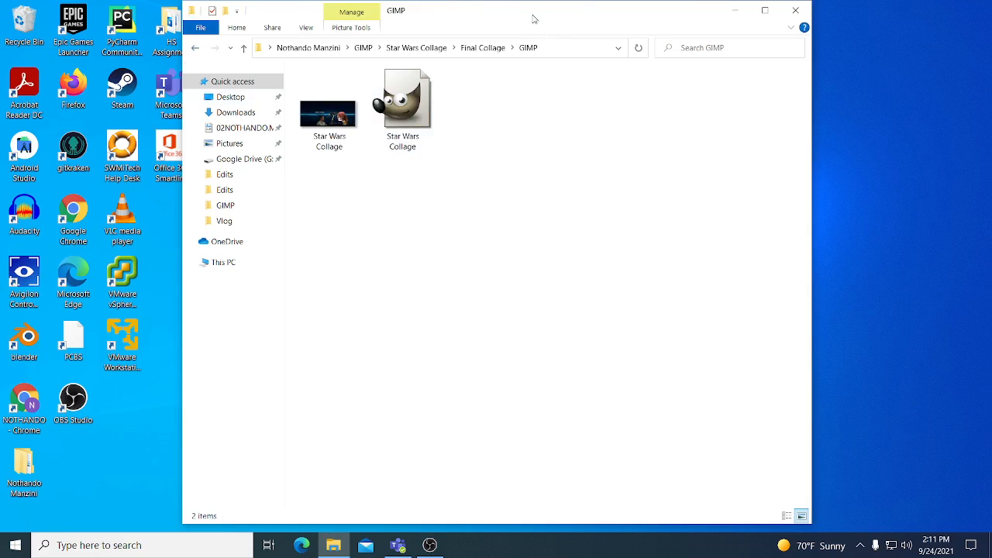
left_click_drag(521, 15, 790, 6)
double_click(793, 7)
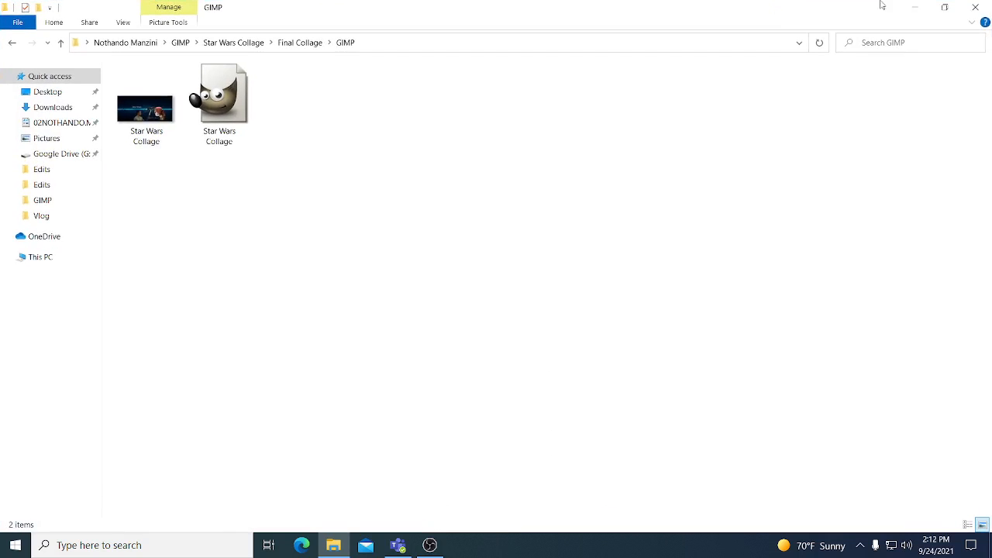
left_click(939, 11)
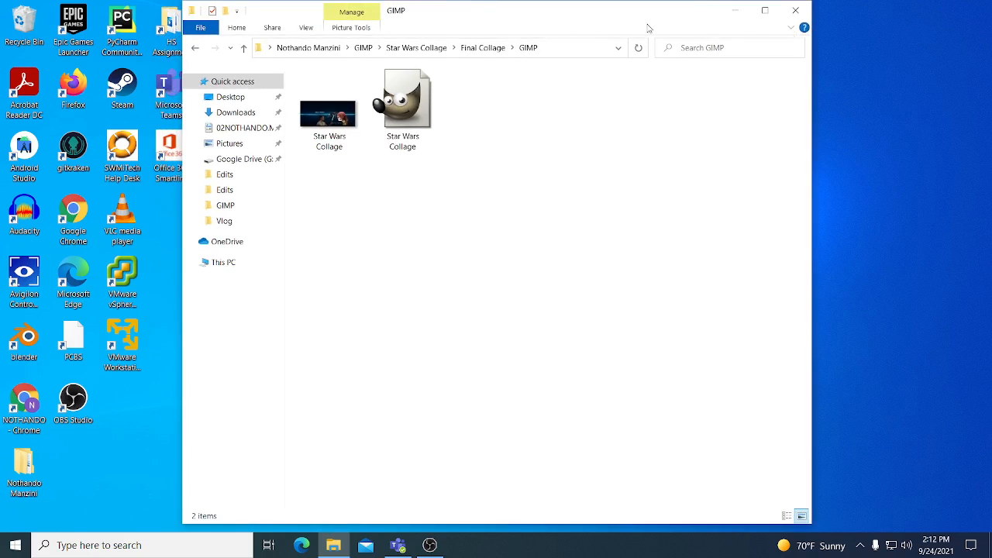
left_click_drag(589, 19, 774, 17)
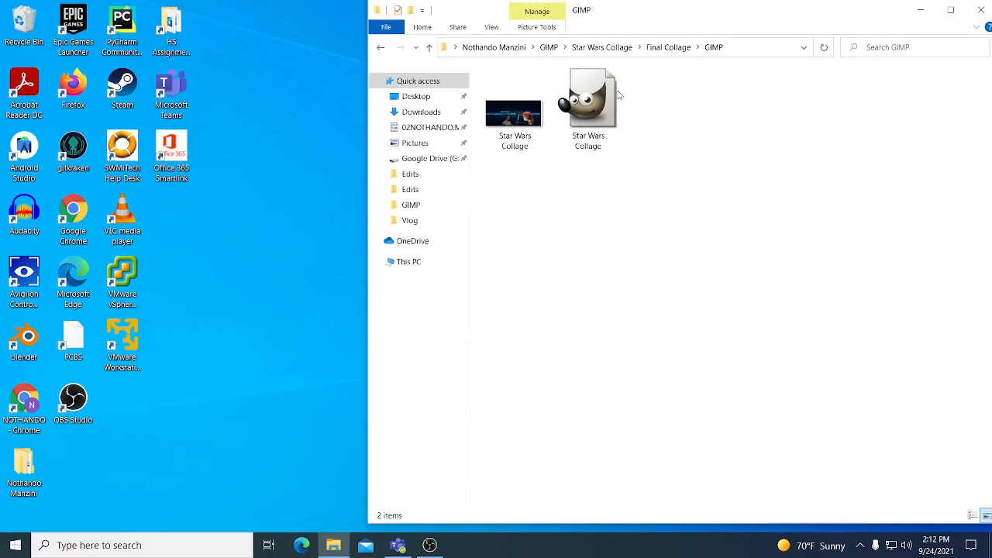
left_click(598, 106)
double_click(600, 111)
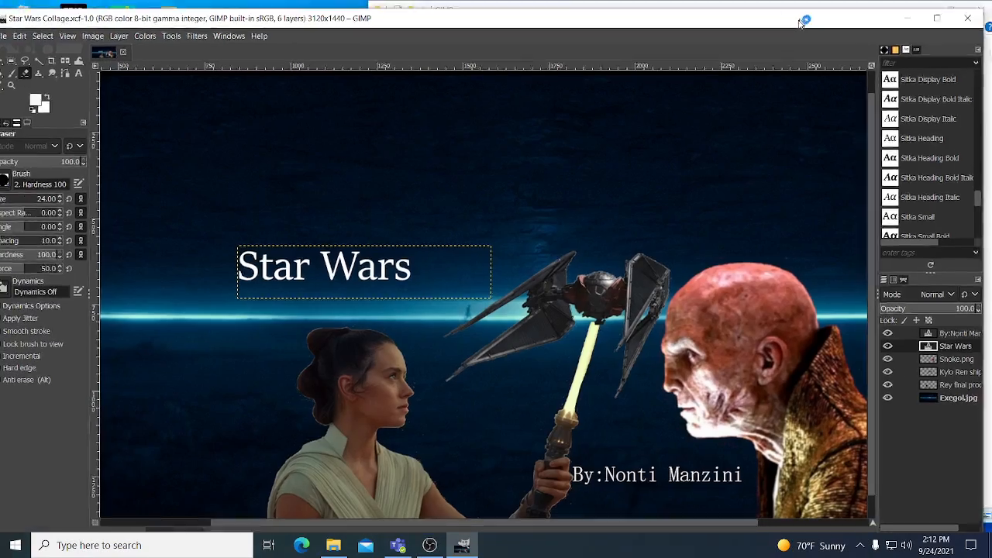
left_click_drag(801, 22, 506, 115)
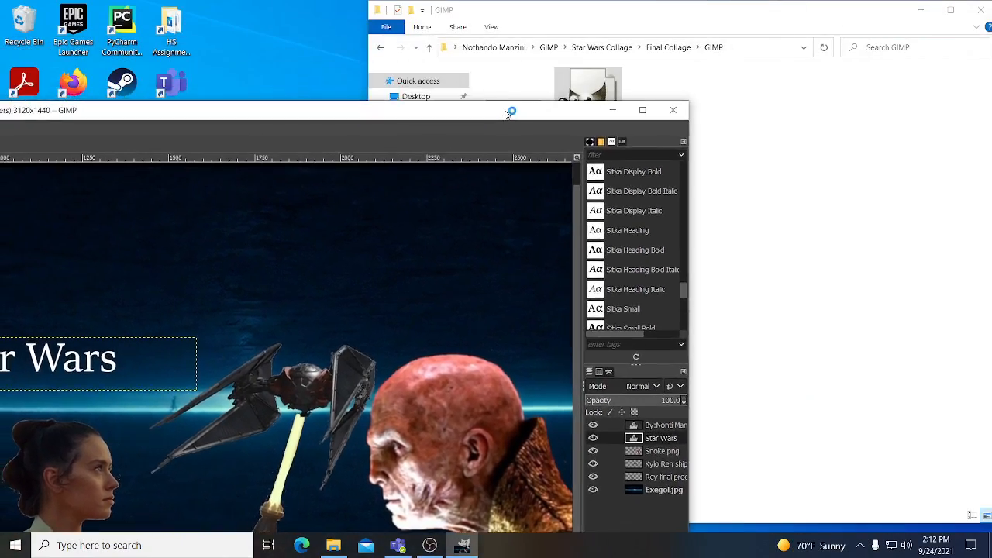
Step: Switch back to File Explorer, preview the Rey final product image from the Final Collage's Sprites folder, and close the preview
left_click(760, 112)
left_click(607, 47)
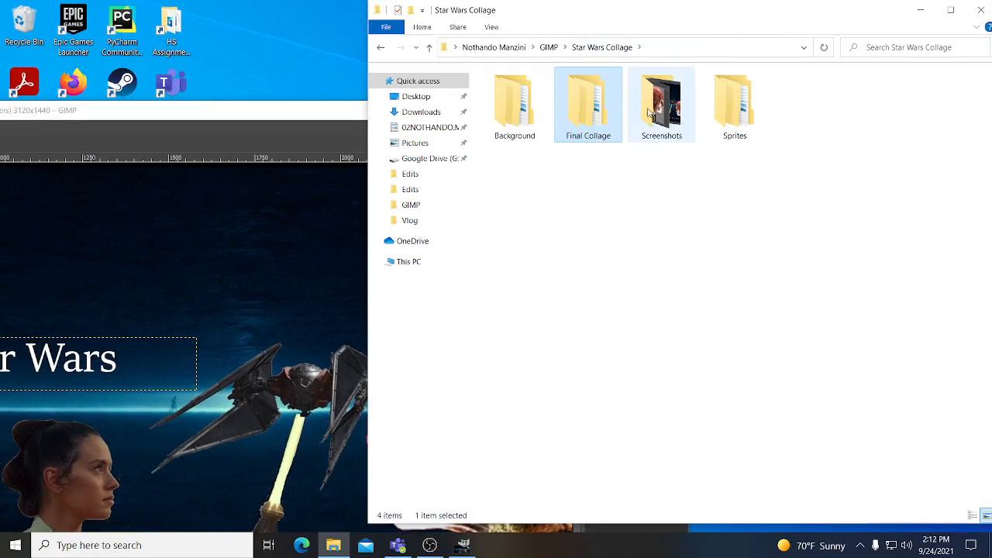
double_click(733, 103)
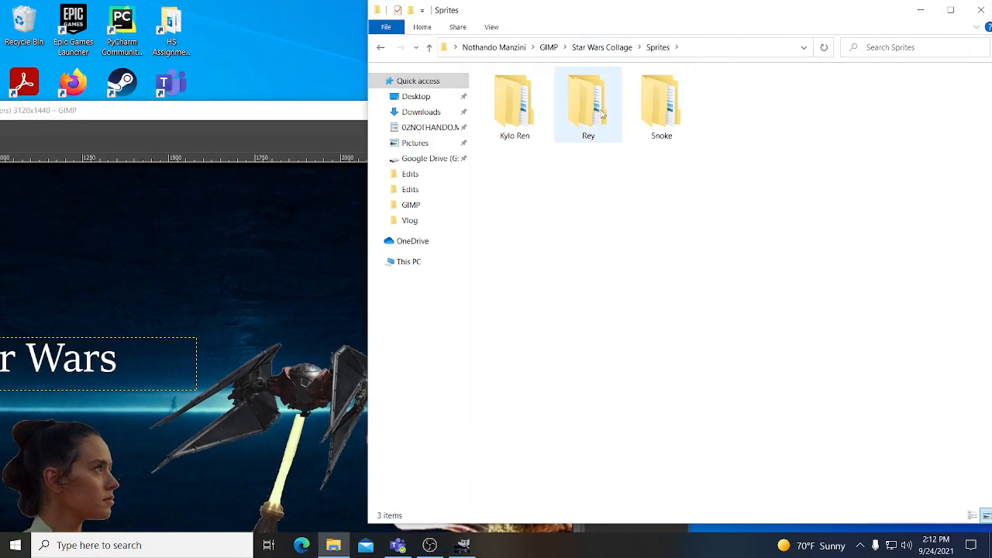
left_click(608, 47)
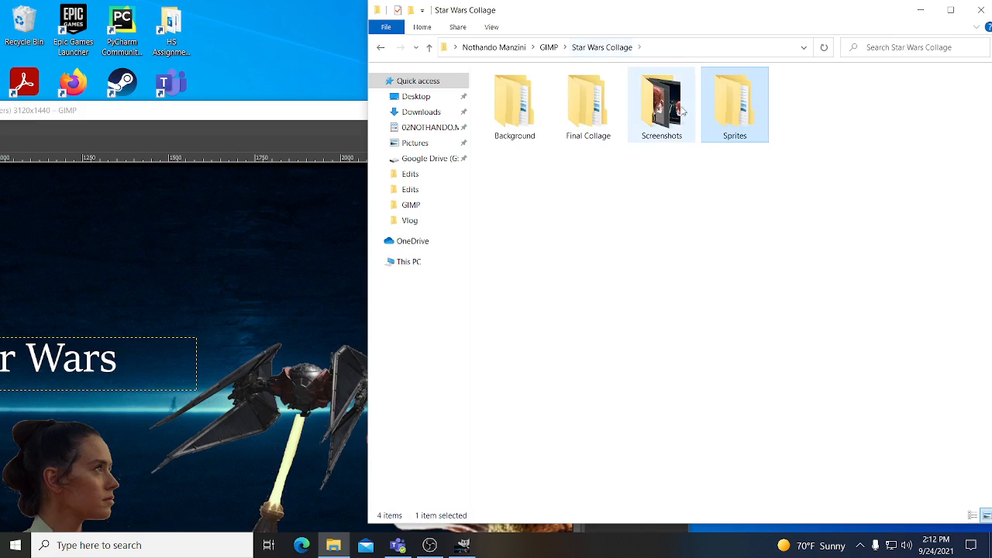
double_click(561, 121)
left_click(716, 116)
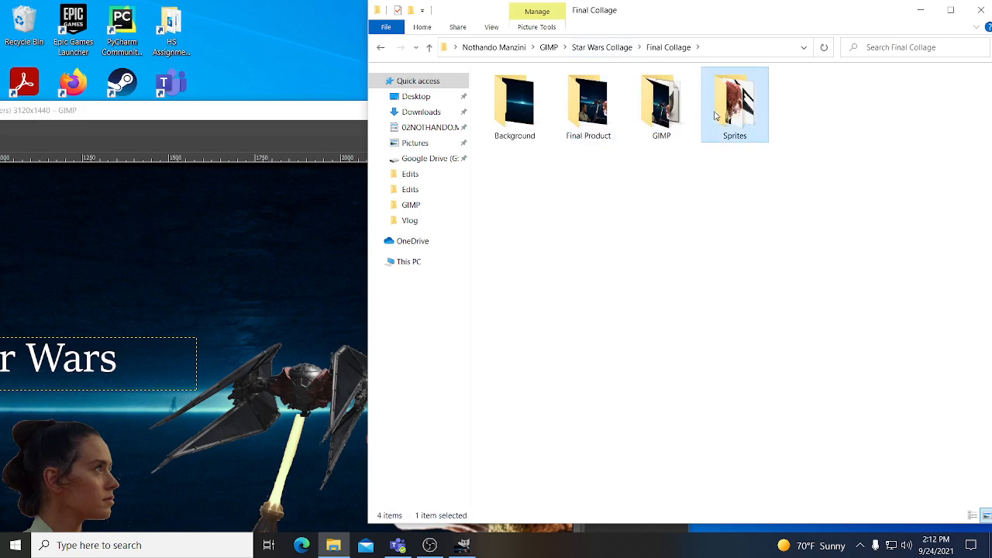
double_click(716, 116)
double_click(586, 116)
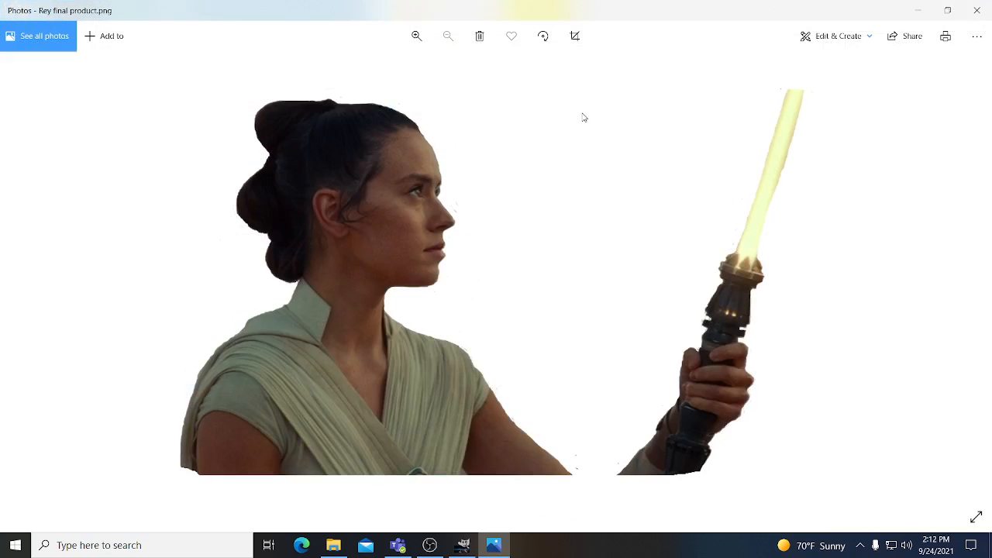
left_click(976, 10)
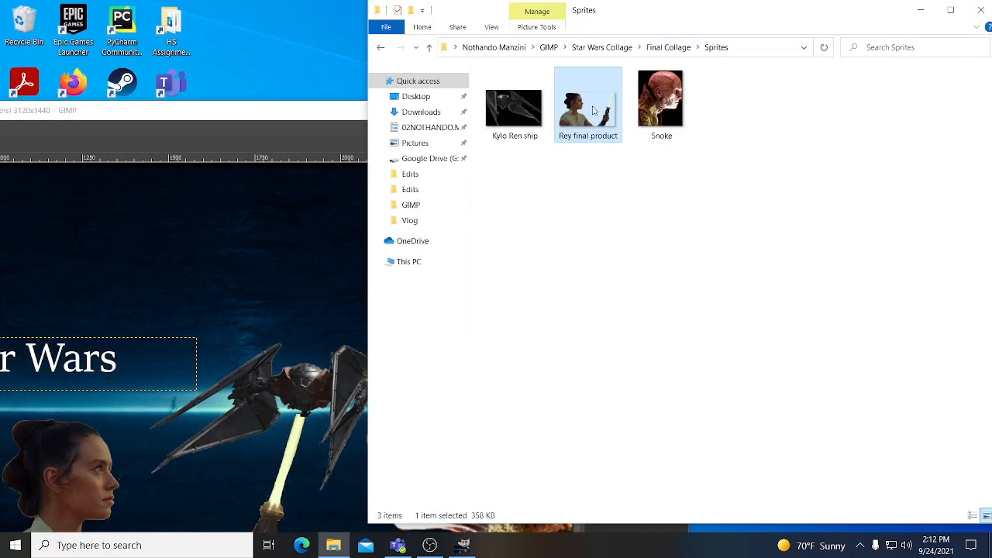
Step: Add the Rey final product image to the open GIMP collage as a new layer, converting it to the built-in sRGB profile
left_click_drag(593, 111, 162, 281)
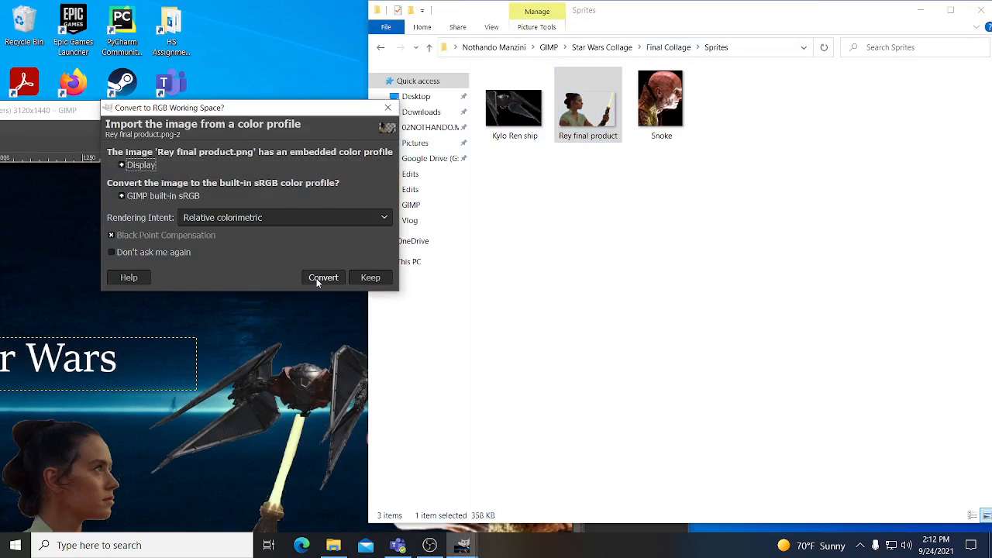
left_click(317, 282)
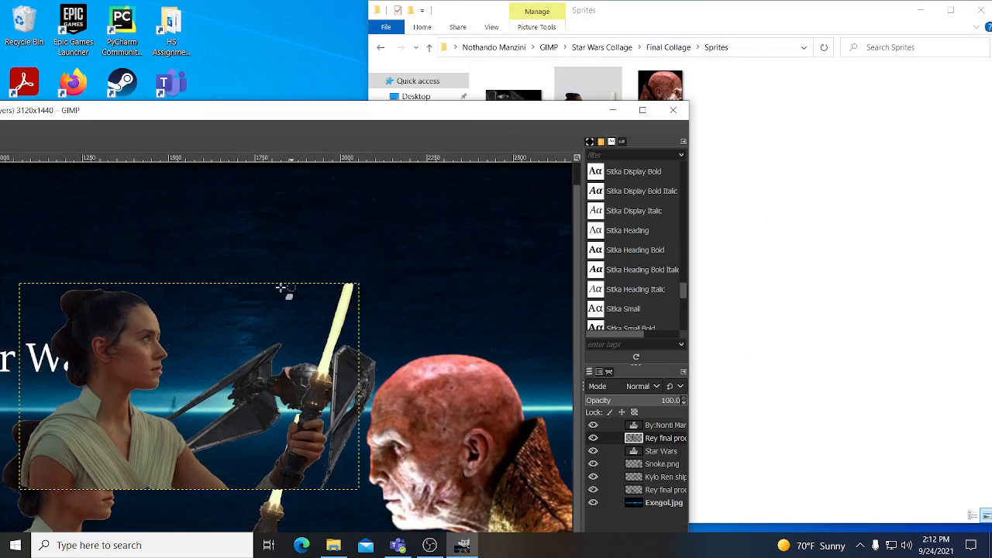
Step: Maximize the collage window and check the newly added Rey layer by hiding it and showing it again
left_click_drag(323, 120, 514, 4)
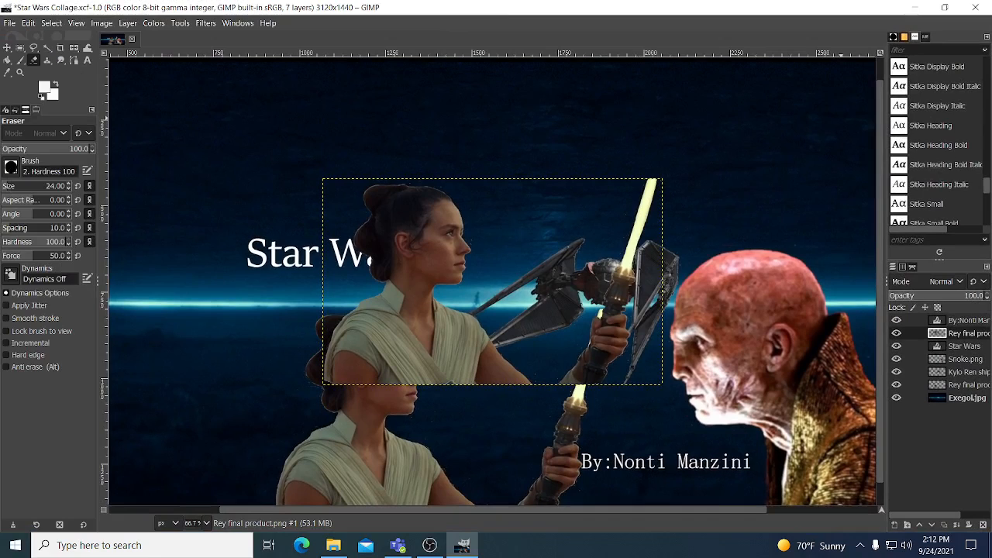
left_click(897, 333)
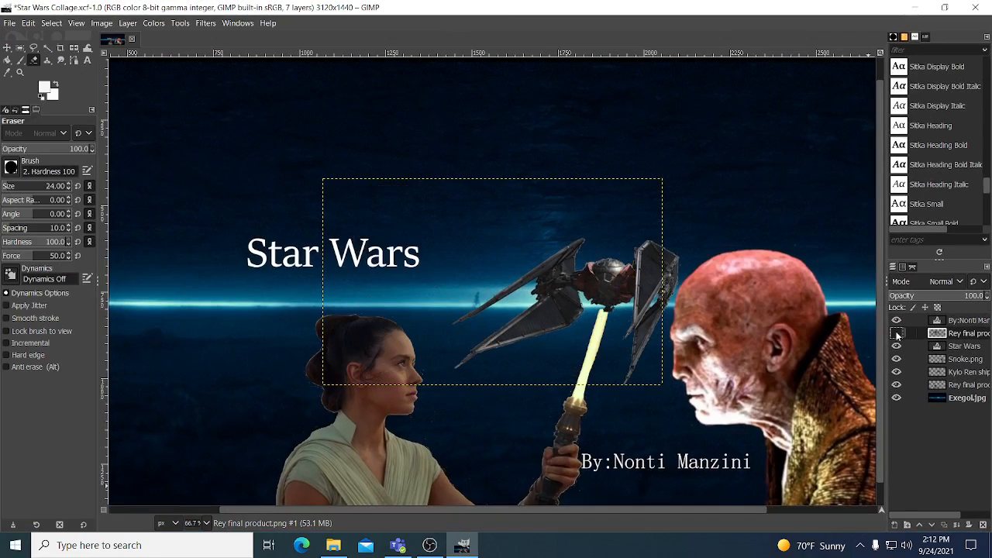
left_click(897, 333)
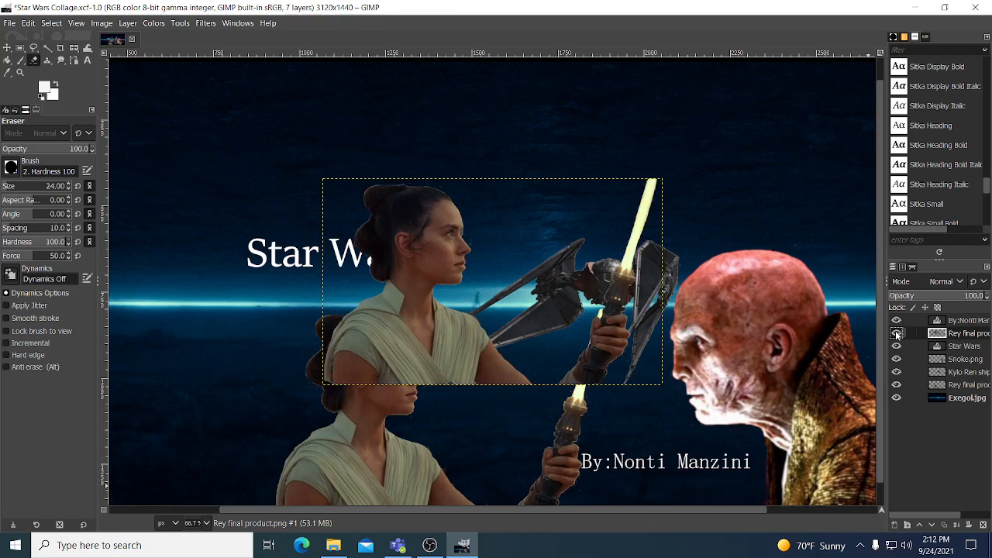
Step: Scale the newly added Rey layer to a width of 2000 px
right_click(967, 335)
left_click(884, 216)
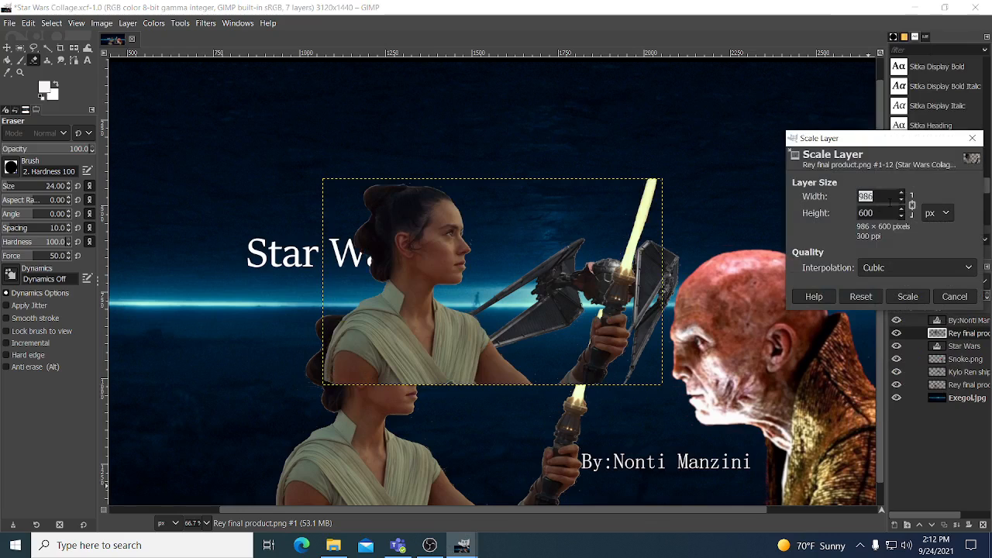
type("2000")
left_click(901, 296)
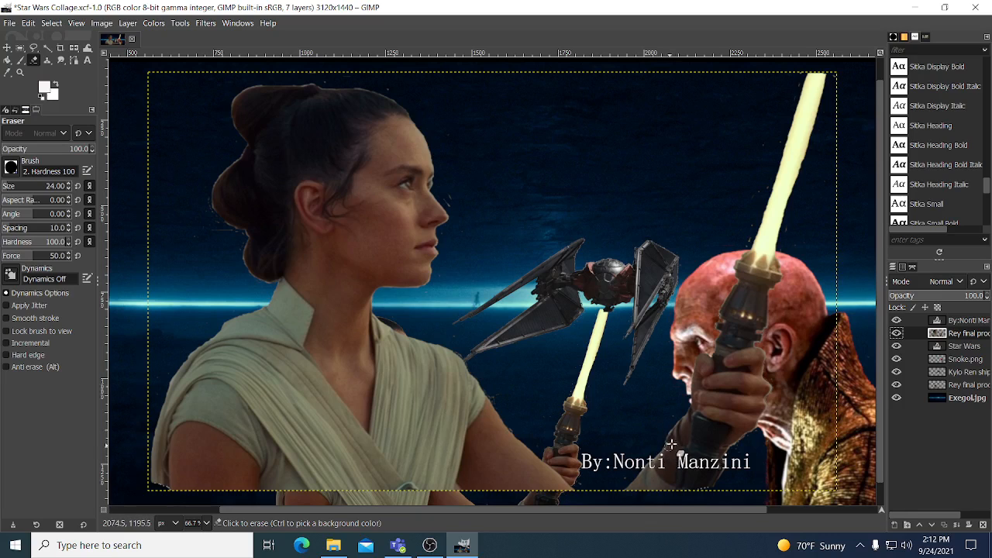
scroll(917, 160, "down", 2)
scroll(917, 160, "up", 4)
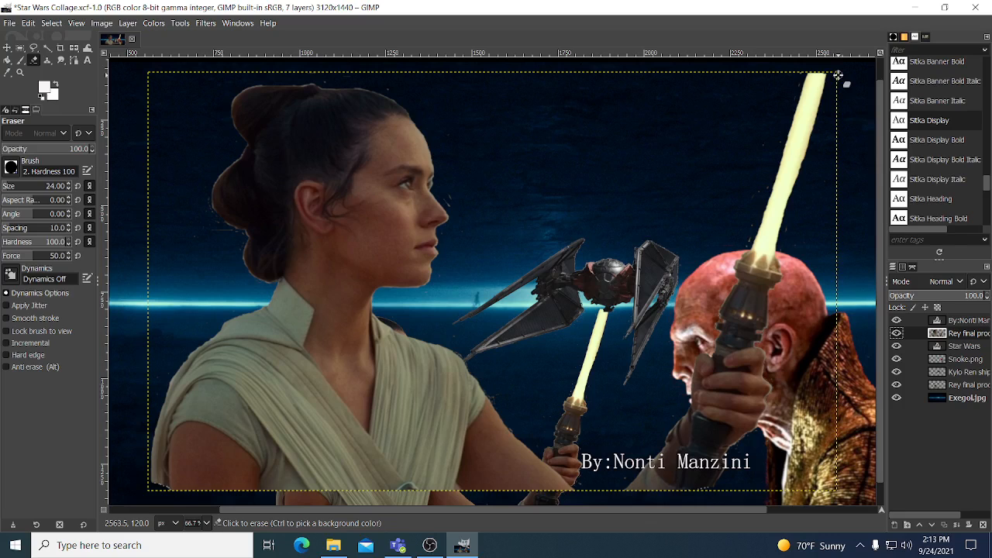
Step: Compare the composition by hiding and restoring the enlarged Rey layer, and likewise the Exegol.jpg background
key("ctrl+z")
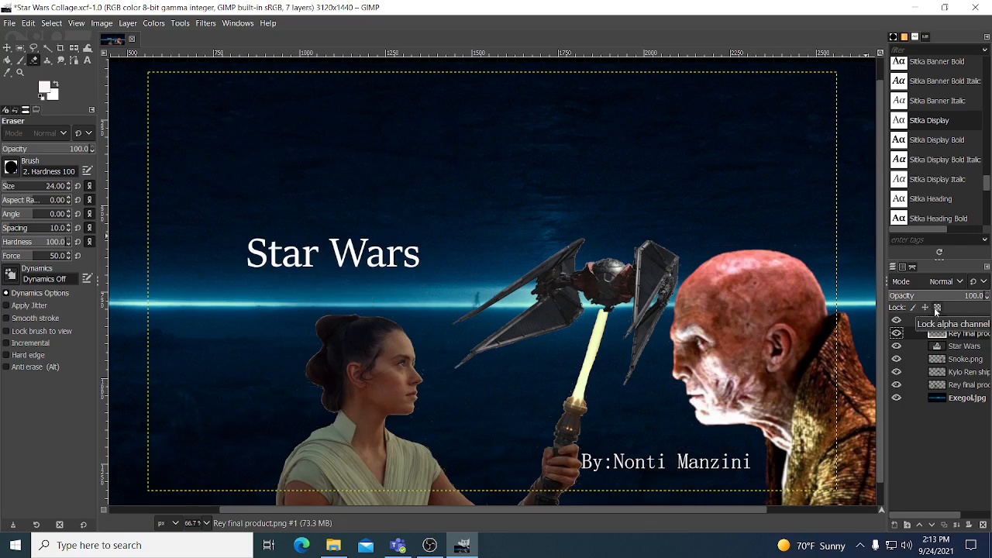
key("ctrl+y")
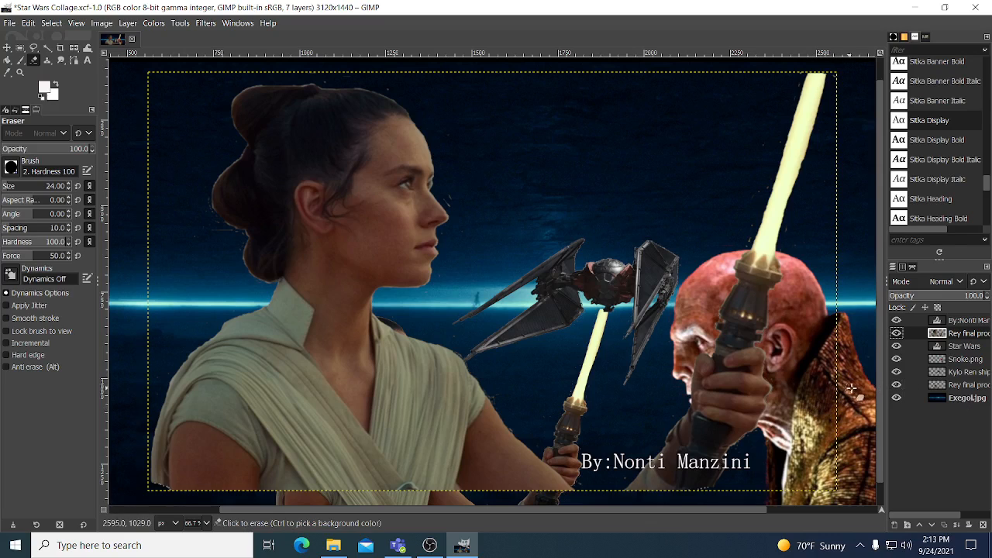
left_click(897, 396)
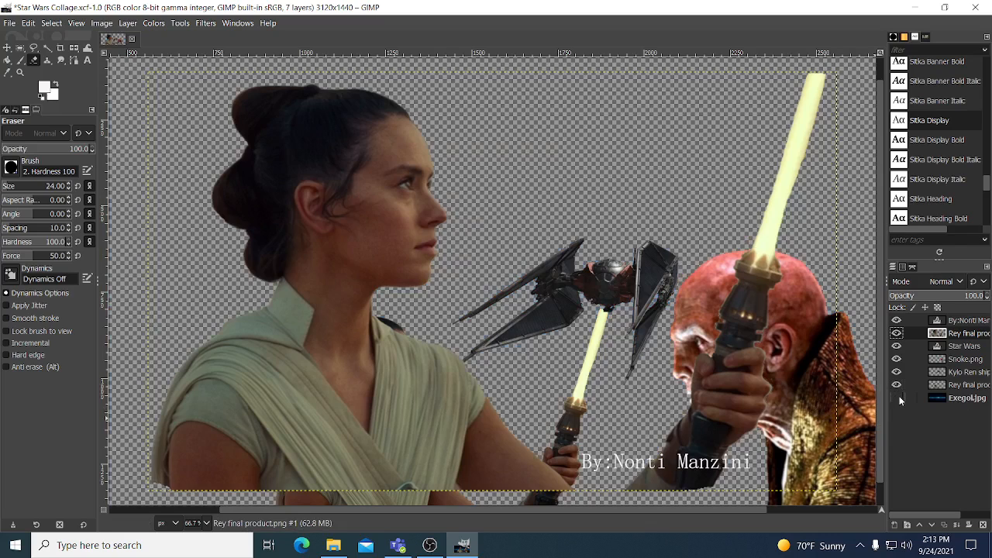
left_click(898, 397)
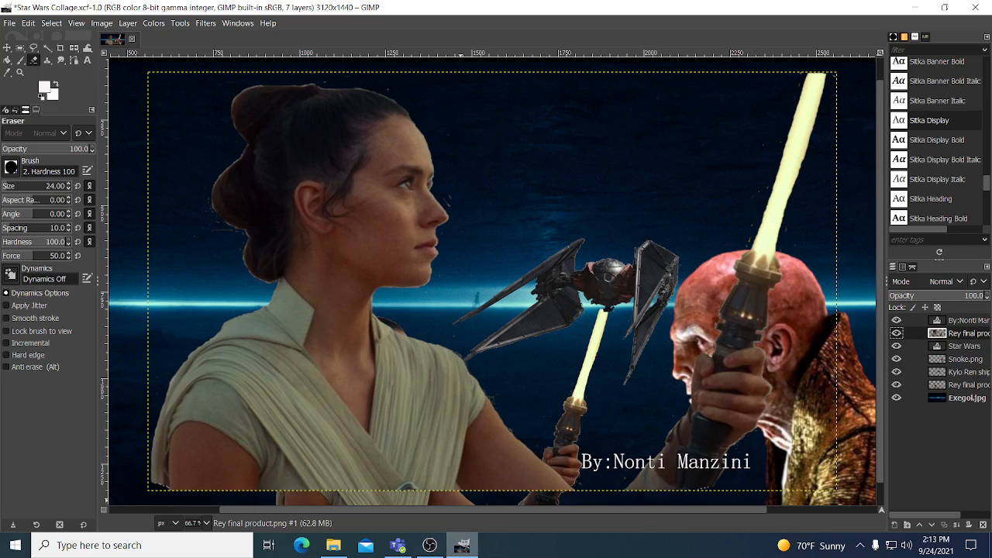
Step: Delete the enlarged duplicate Rey layer from the collage
right_click(961, 323)
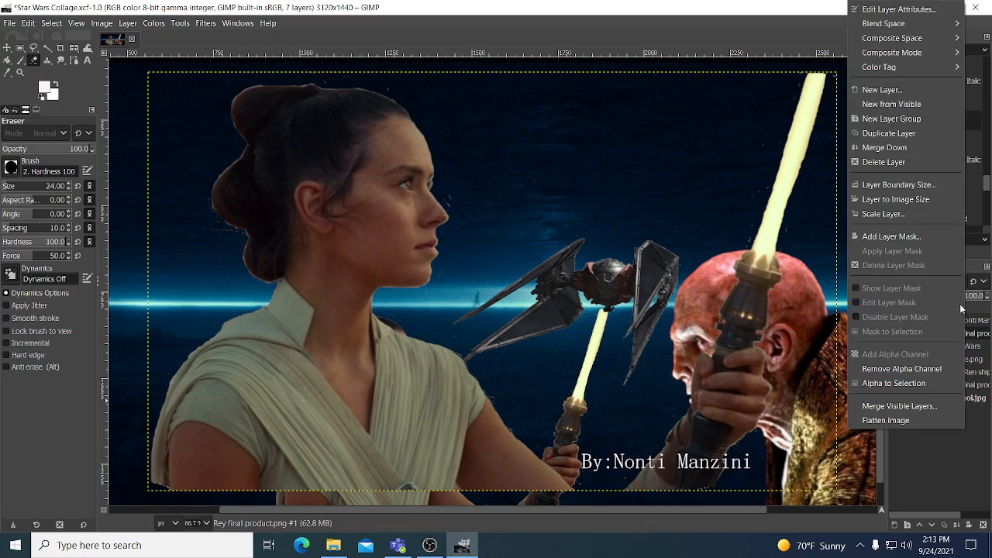
left_click(881, 165)
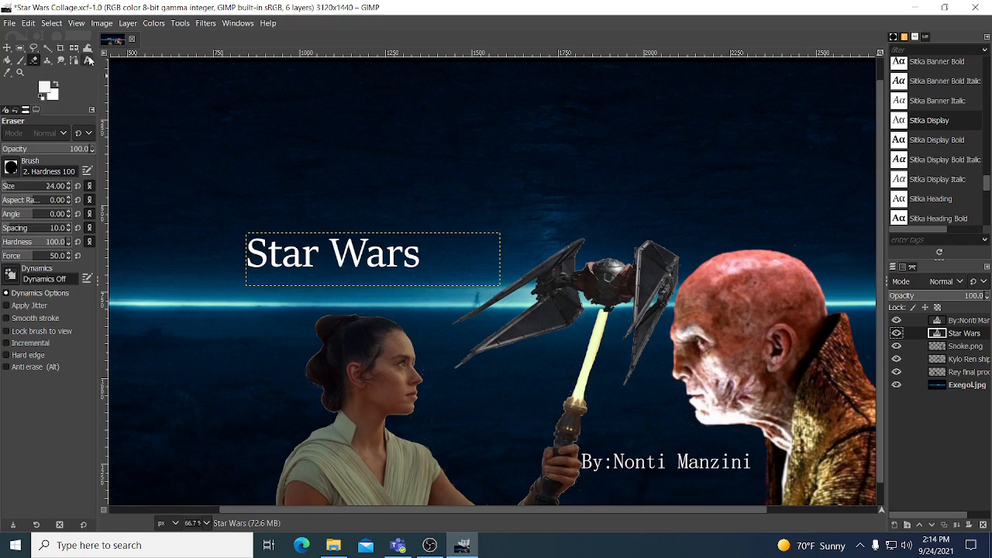
Step: Try the Flip tool on the Snoke.png layer by mirroring it horizontally and flipping it back
left_click(966, 348)
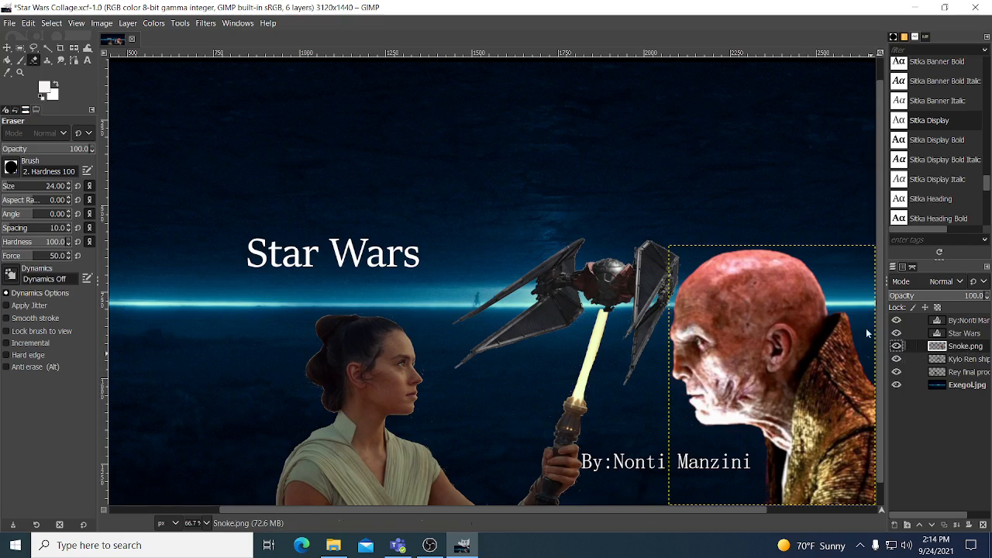
left_click(75, 49)
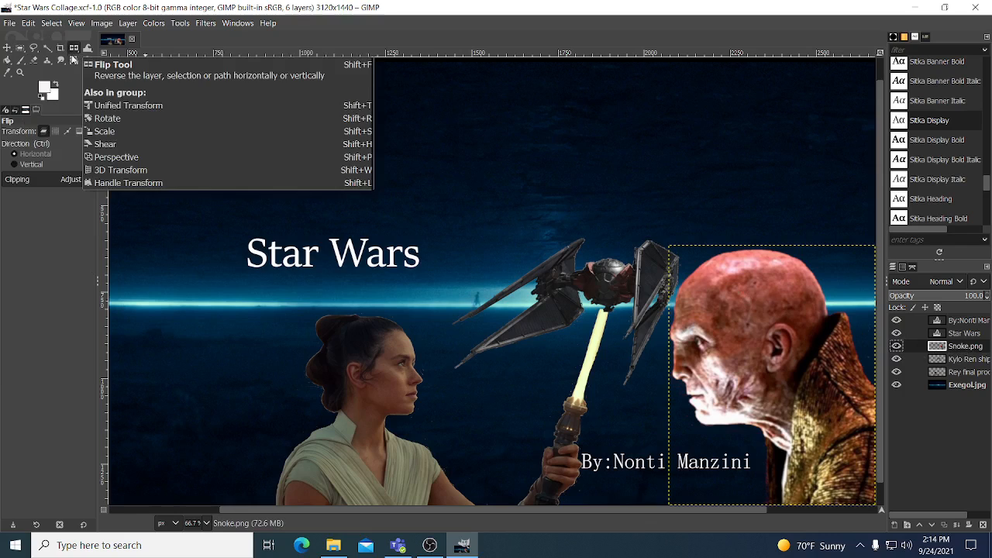
left_click(713, 389)
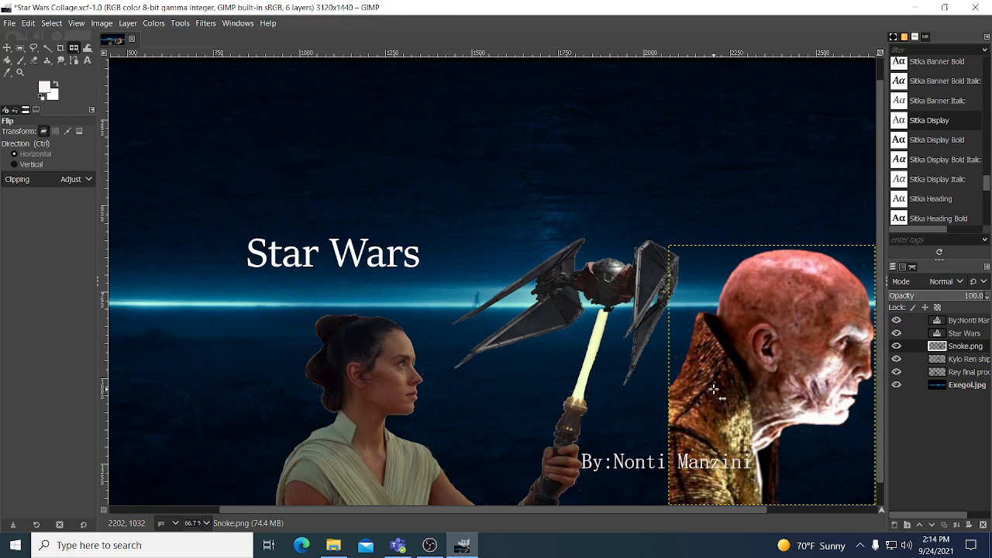
left_click(713, 389)
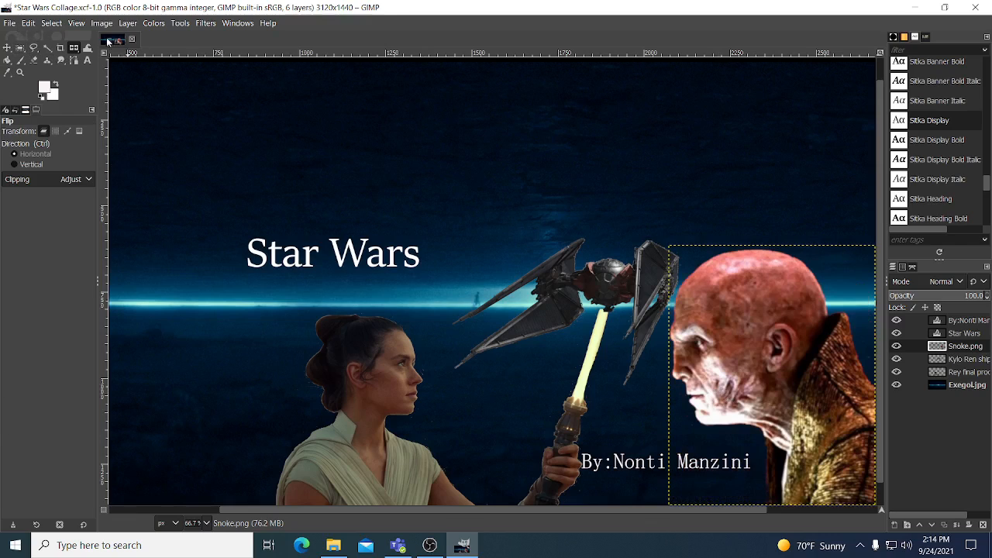
left_click(61, 49)
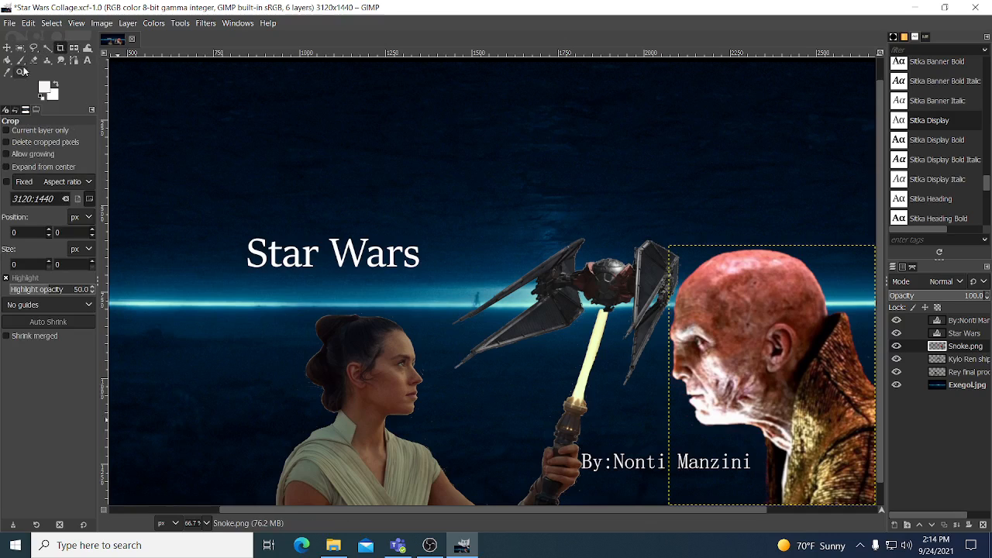
left_click(11, 24)
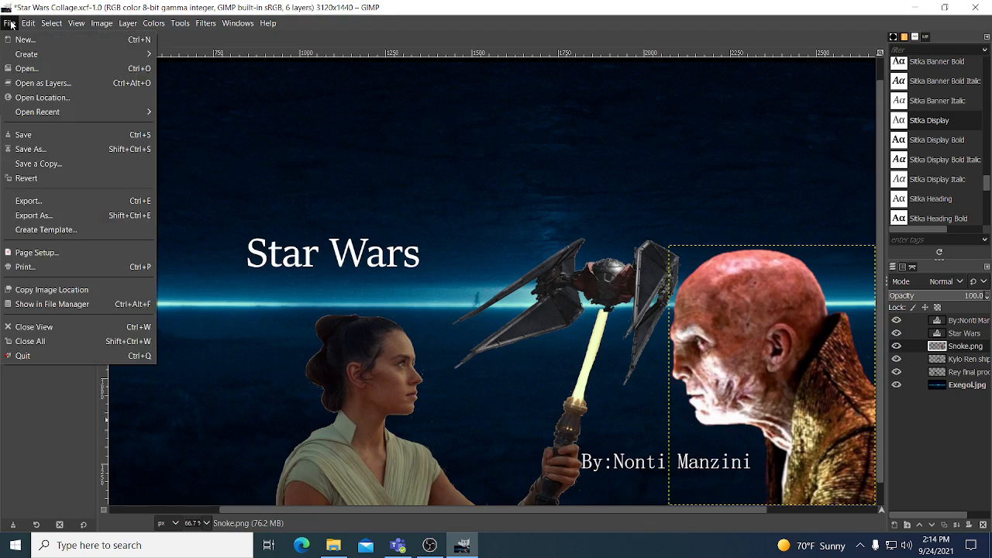
left_click(54, 221)
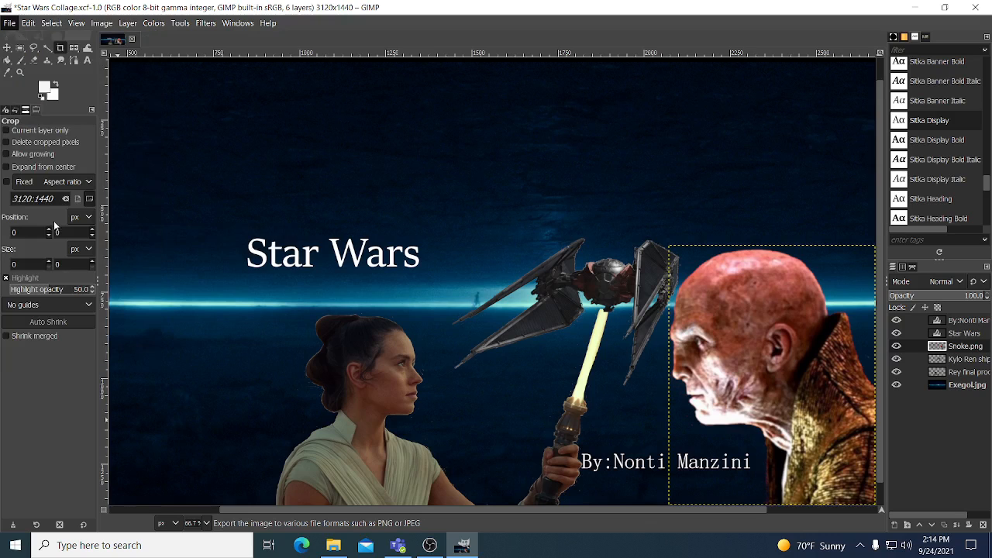
left_click(631, 92)
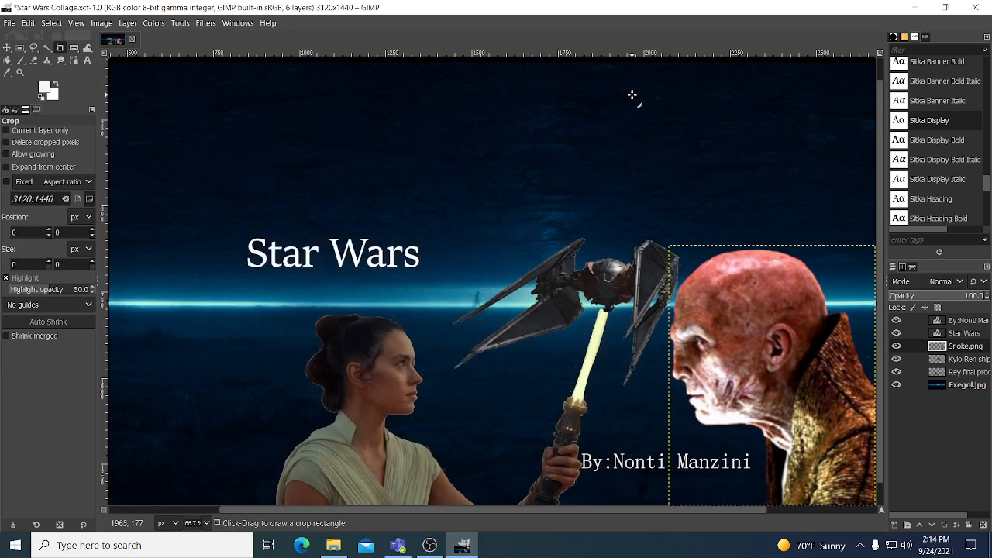
Step: Save the Star Wars Collage project and close GIMP
key("ctrl+s")
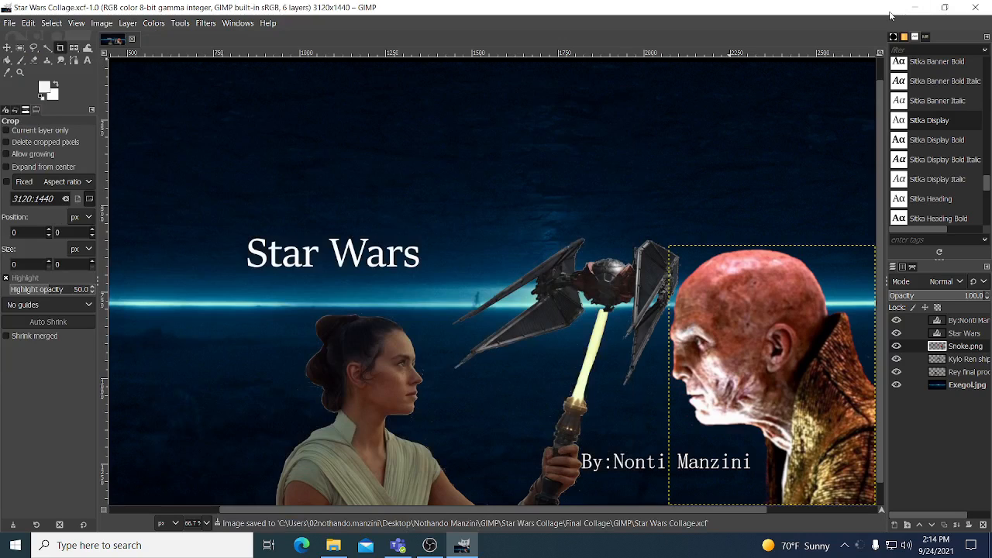
left_click(974, 8)
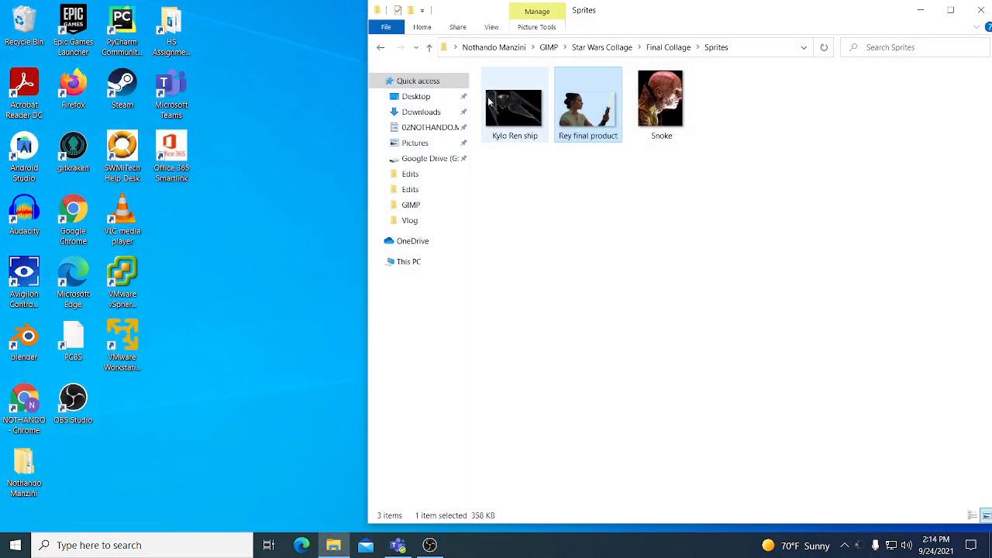
Step: Preview the exported Star Wars Collage image from the Final Collage's Final Product folder and close the preview
left_click(601, 48)
double_click(577, 94)
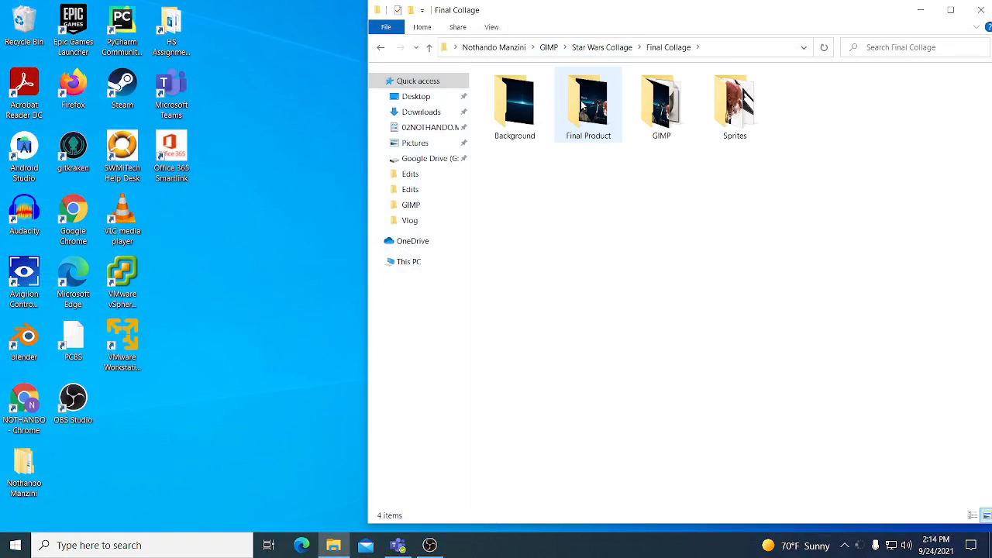
double_click(583, 103)
double_click(527, 111)
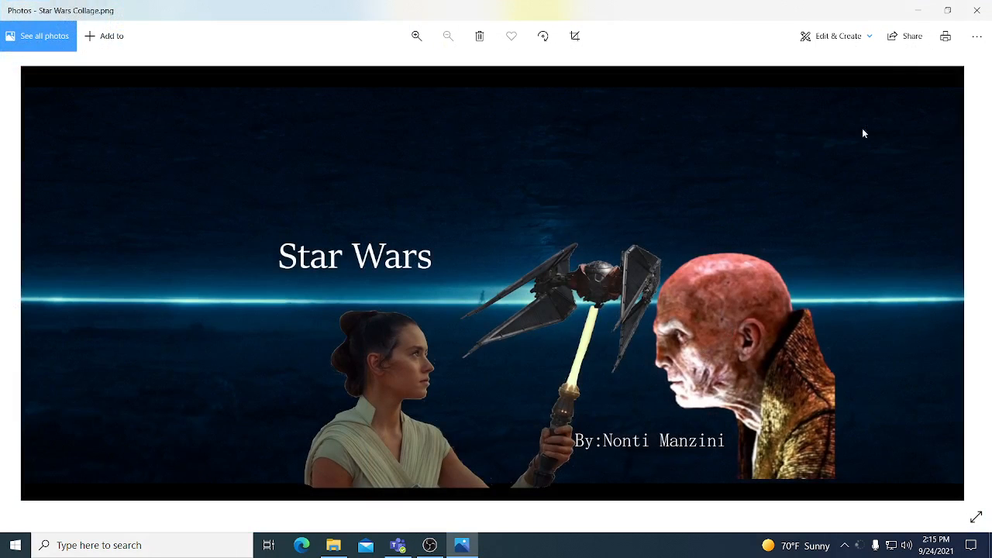
left_click(977, 10)
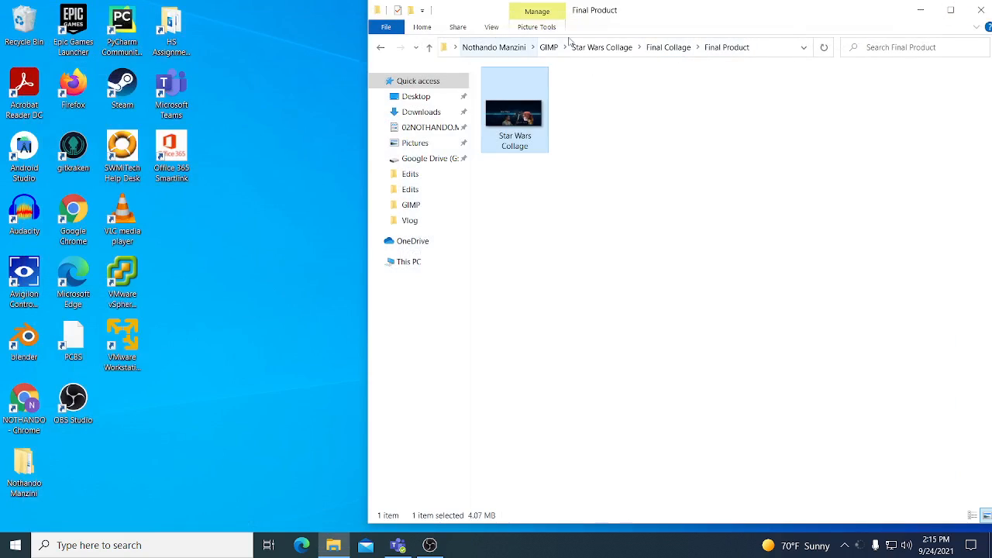
Step: Check the final product screenshots in the Star Wars Collage's Screenshots folder and return to the Star Wars Collage folder
left_click(612, 48)
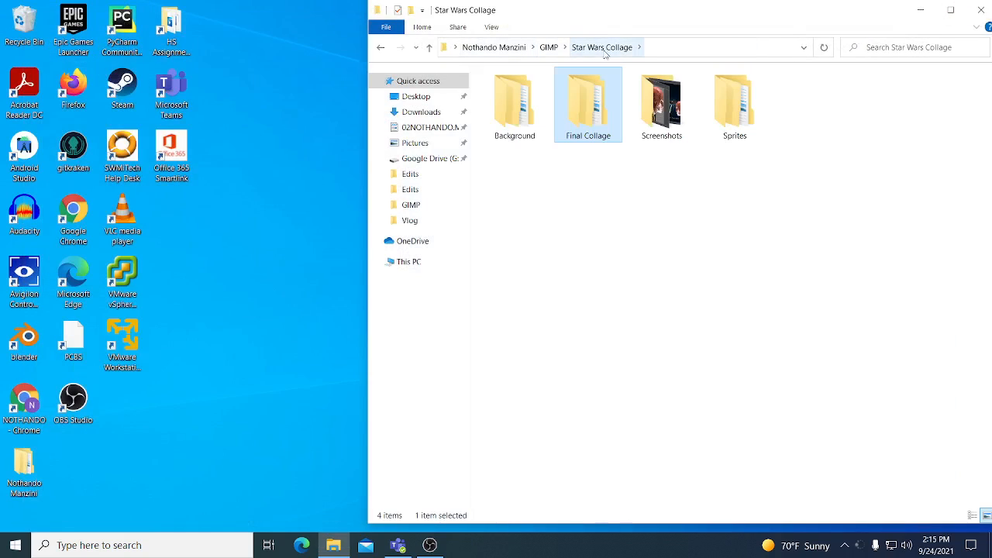
double_click(654, 134)
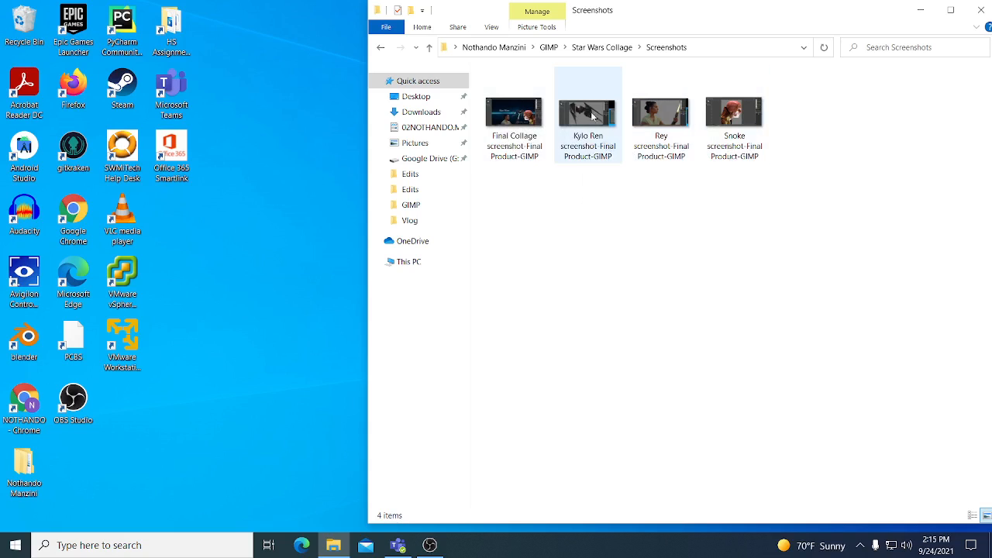
left_click(551, 48)
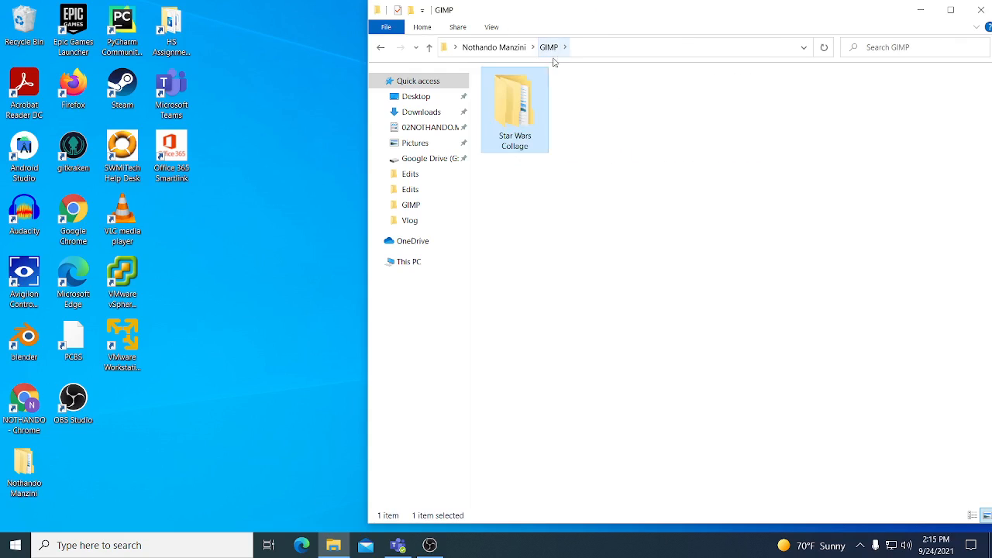
double_click(527, 97)
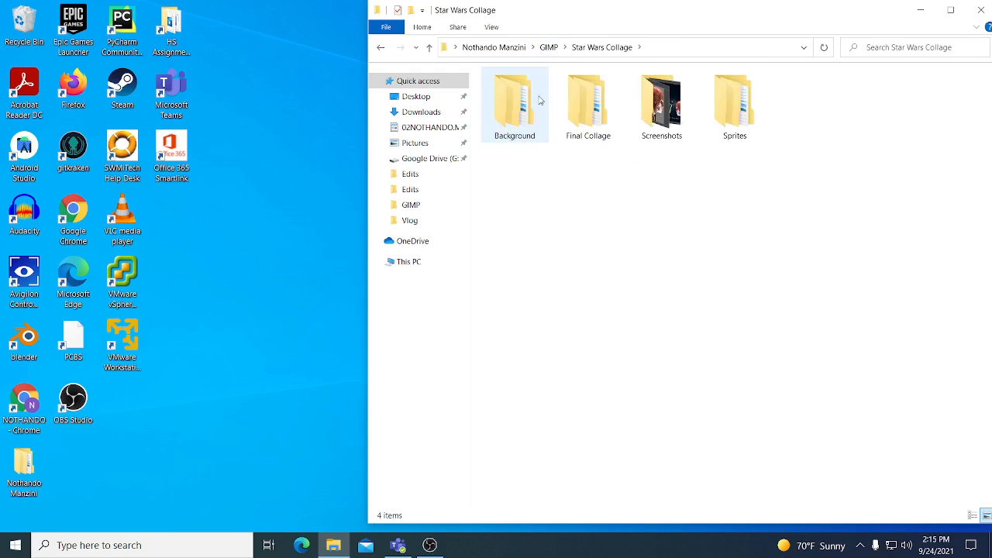
Step: Review the project folder structure, comparing the ePortfolio folder with the GIMP folder's Star Wars Collage subfolders, and select GIMP inside ePortfolio
left_click(518, 47)
left_click(509, 103)
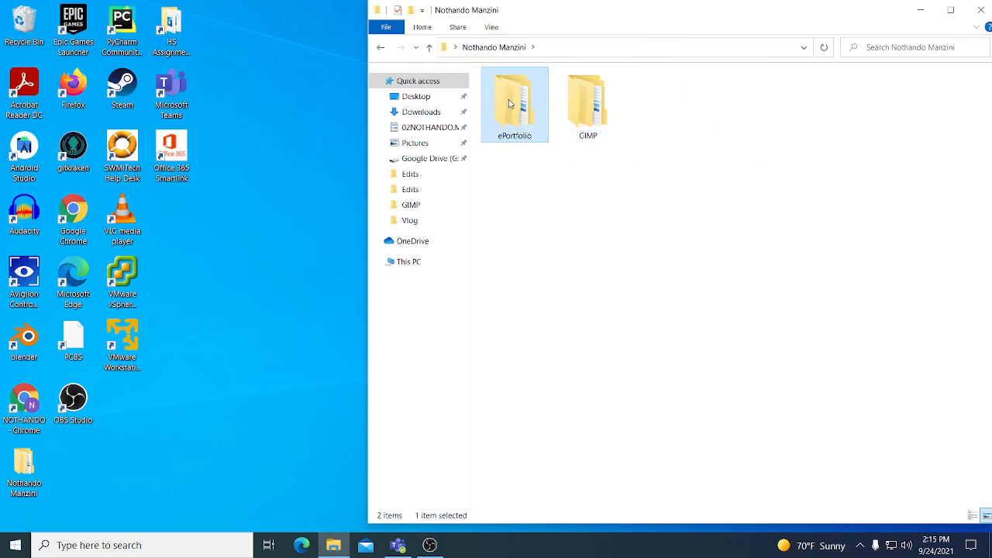
double_click(509, 103)
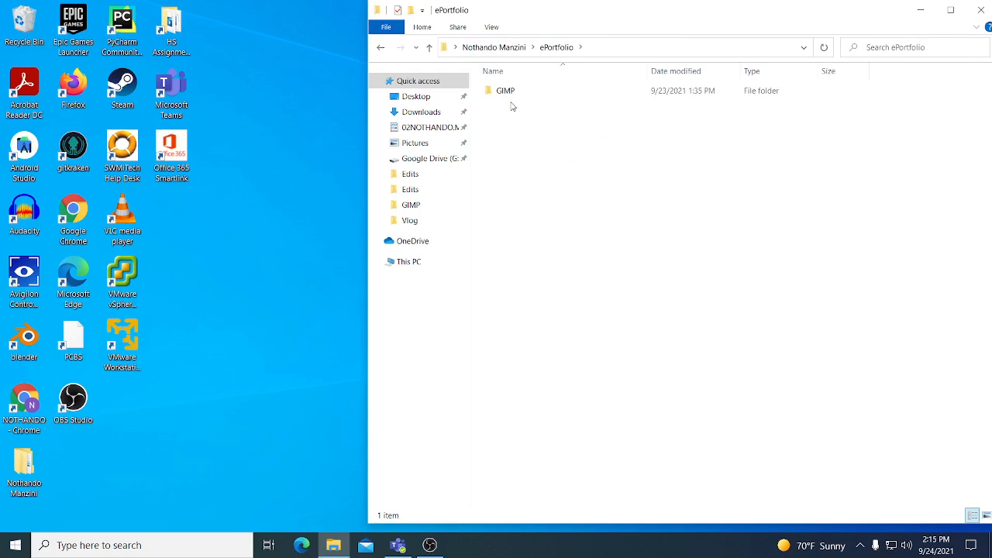
left_click(516, 47)
left_click(587, 109)
double_click(587, 108)
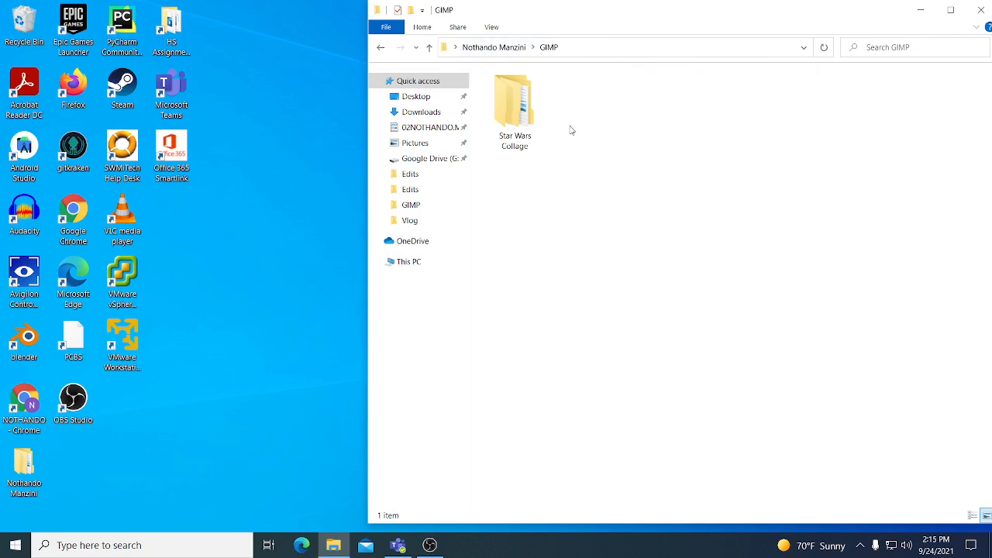
double_click(513, 124)
left_click(678, 118)
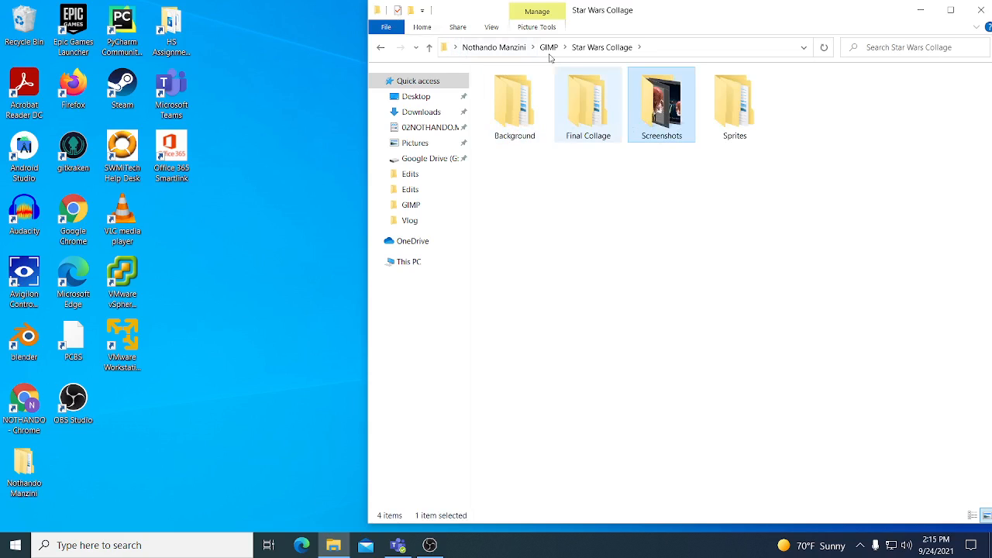
left_click(494, 47)
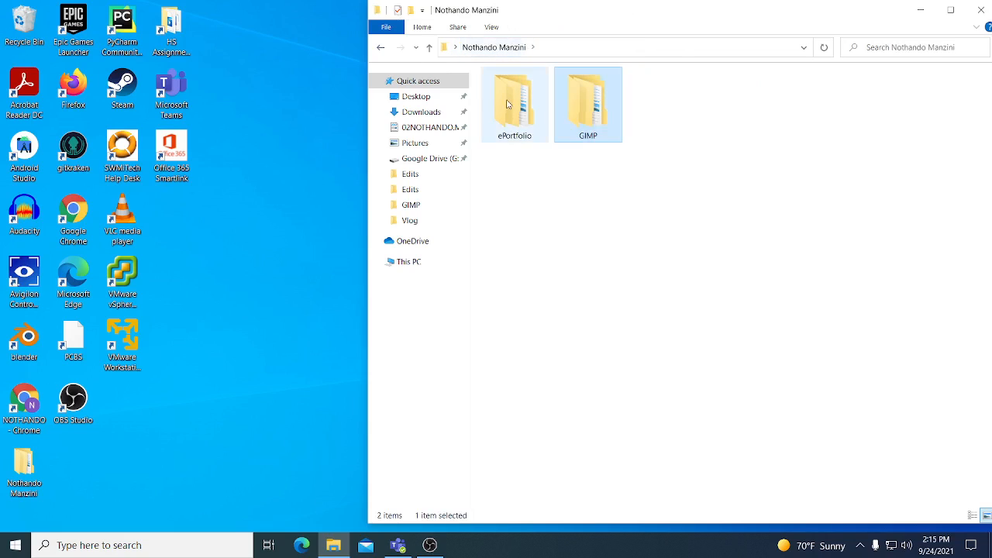
double_click(507, 109)
left_click(514, 93)
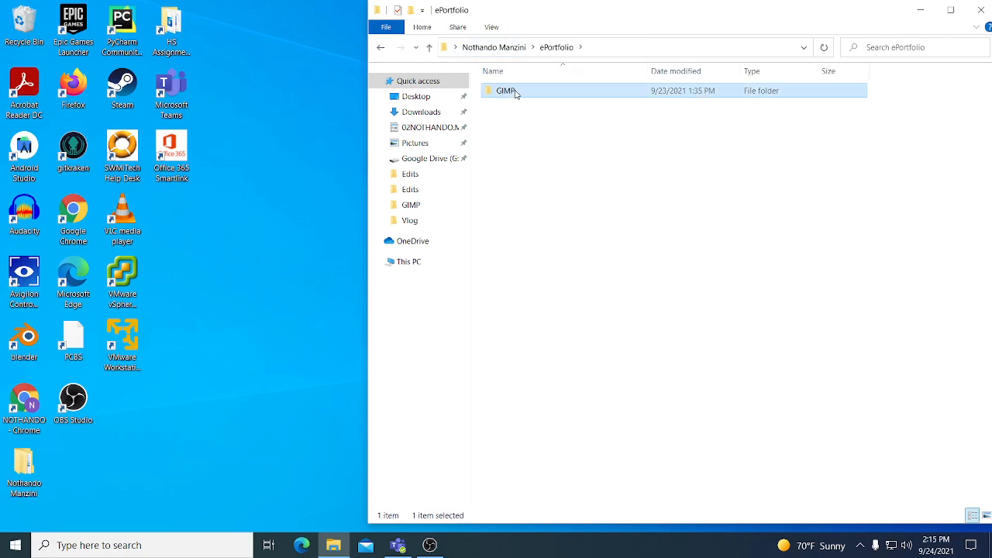
Step: Review the images in the ePortfolio GIMP folder's Photo Gallery and return to the main project folder
double_click(514, 93)
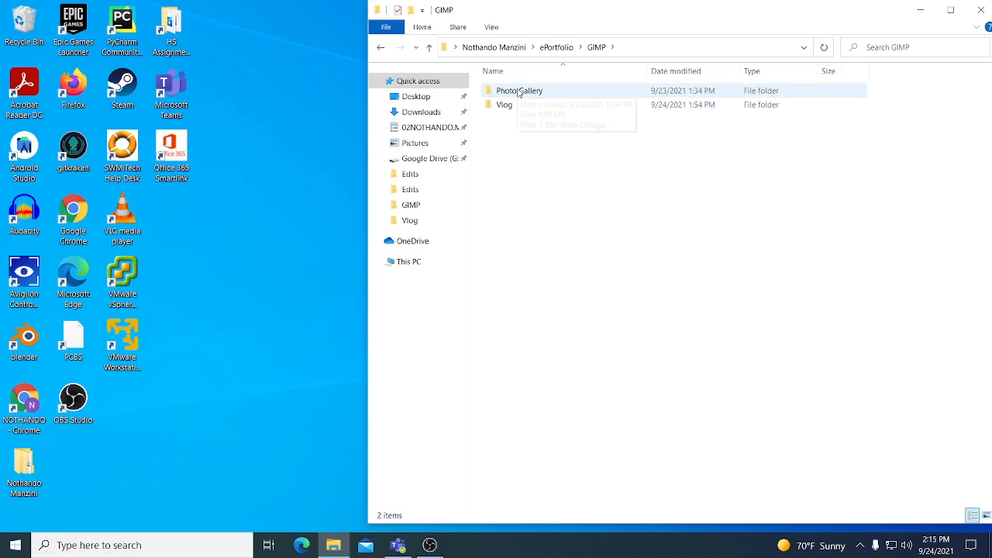
double_click(519, 93)
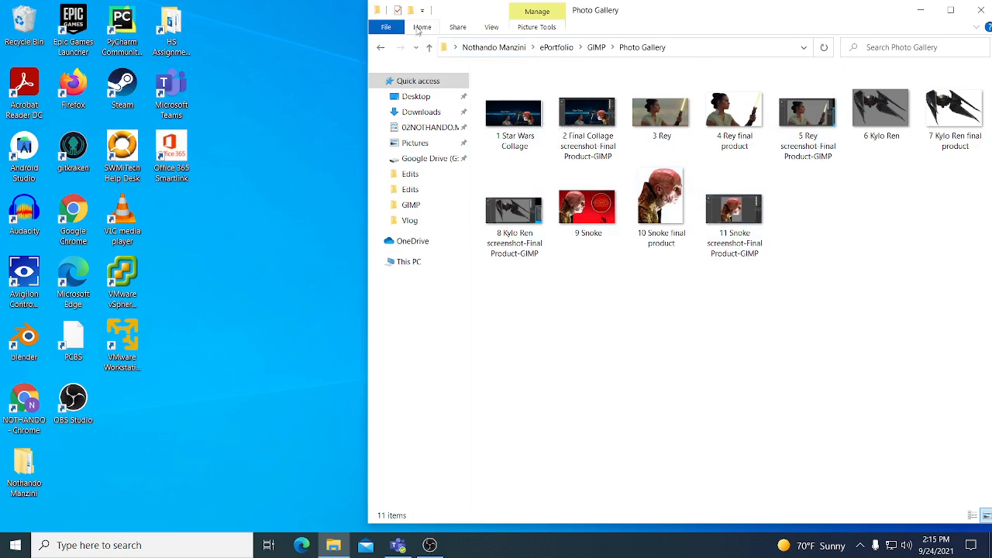
left_click(505, 49)
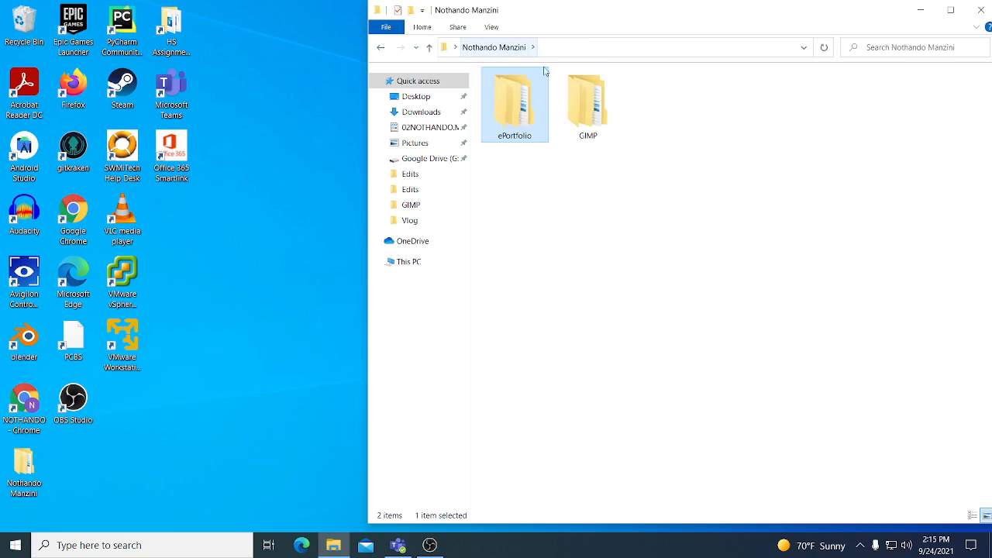
Step: Open the Star Wars Collage image from the GIMP project's Final Collage Final Product folder for viewing
left_click(570, 107)
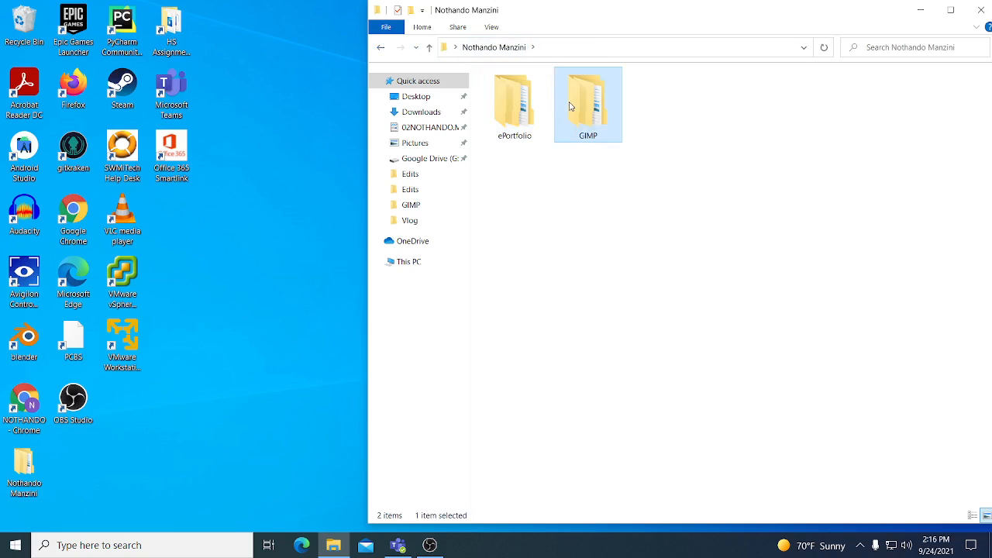
double_click(569, 106)
double_click(518, 100)
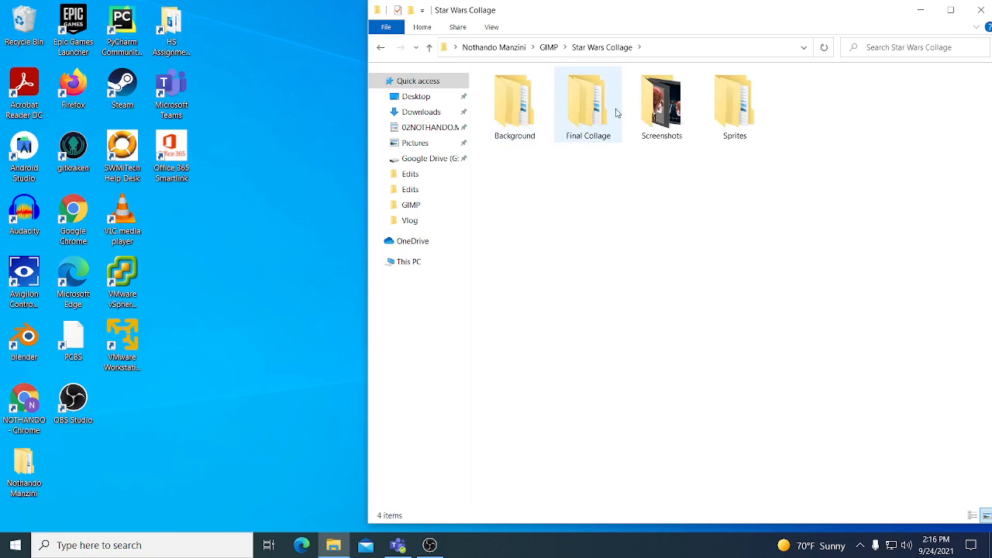
double_click(587, 109)
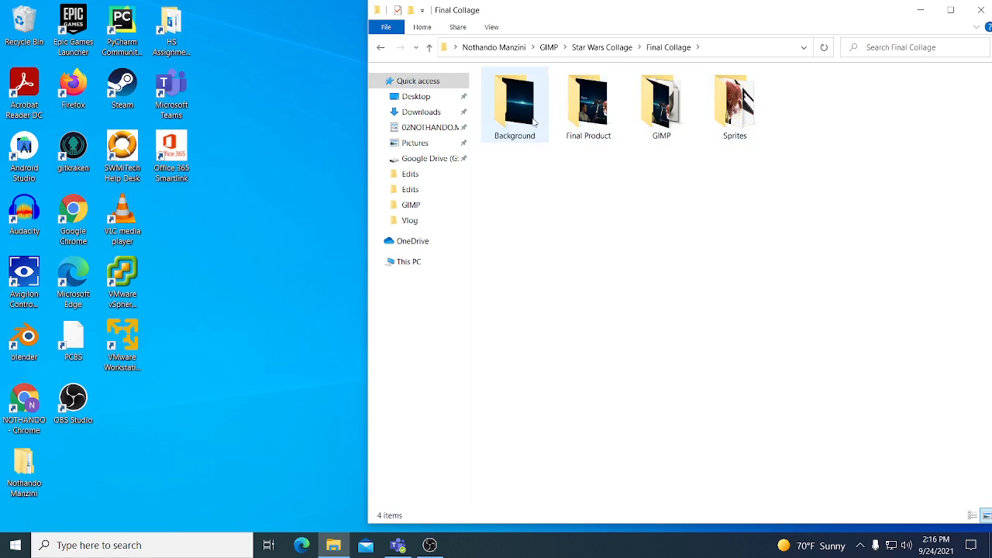
left_click(587, 126)
double_click(587, 126)
double_click(532, 120)
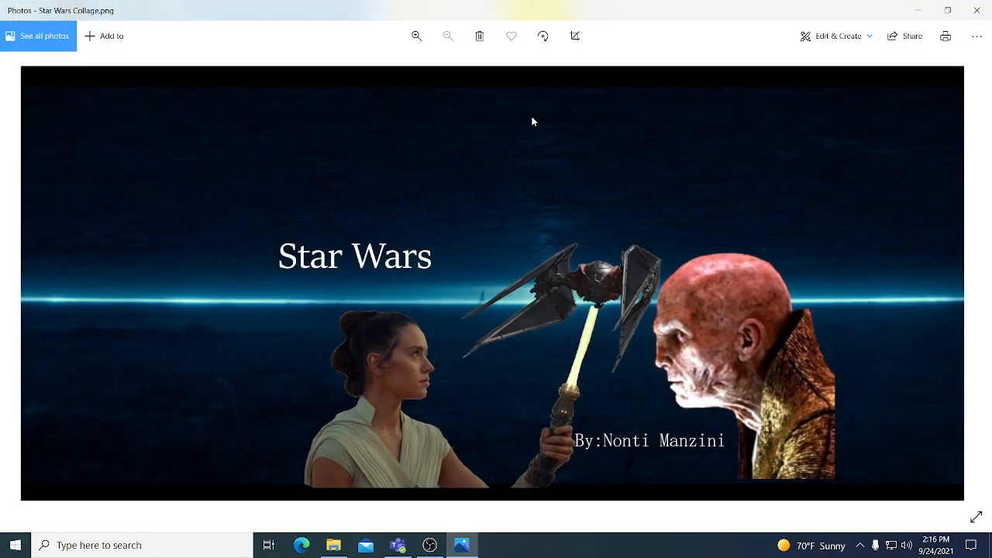